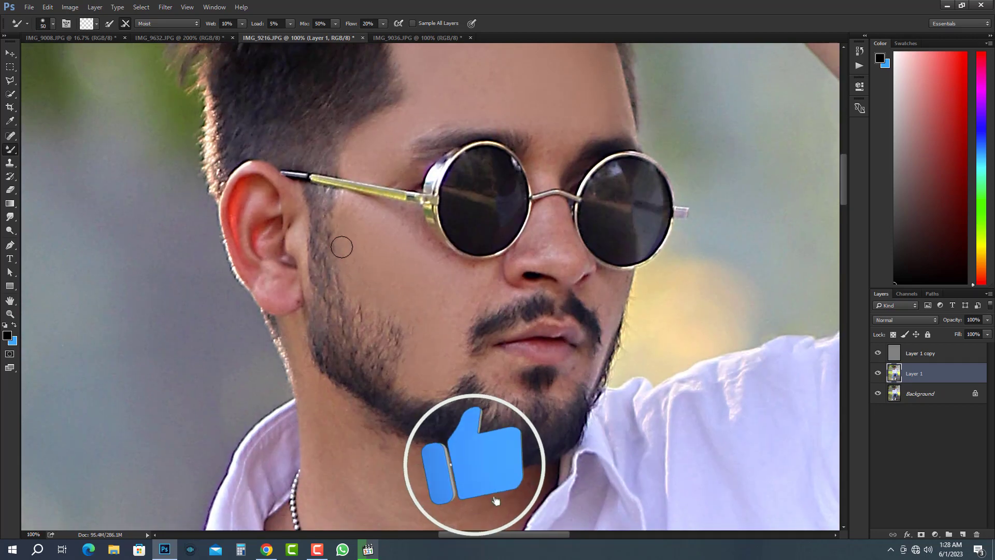
- Reduce the Mixer Brush to size 35 and set its Wet, Load, Mix and Flow values to 15%
{"action": "key", "text": "bracketleft"}
{"action": "key", "text": "bracketleft"}
{"action": "key", "text": "bracketleft"}
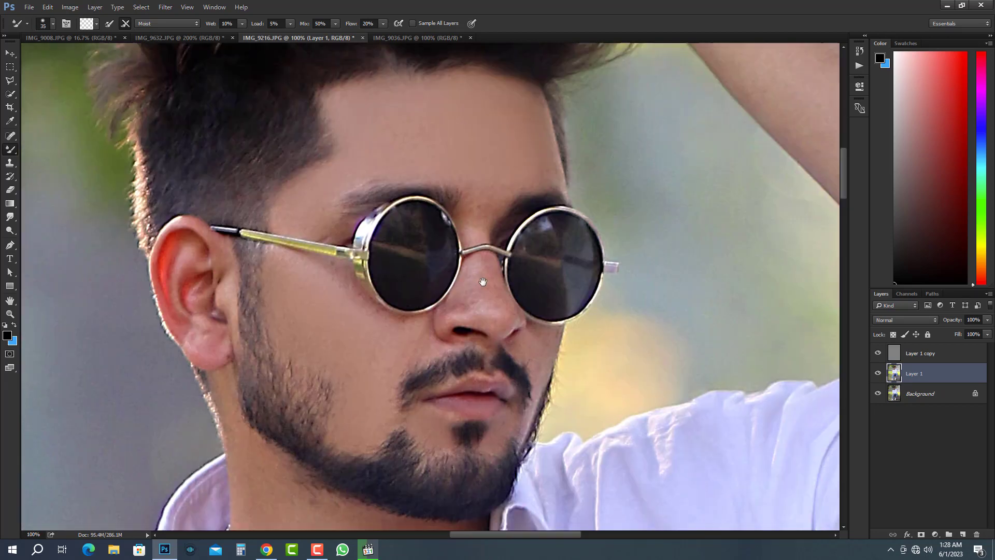
{"action": "left_click", "coordinate": [241, 23]}
{"action": "type", "text": "1"}
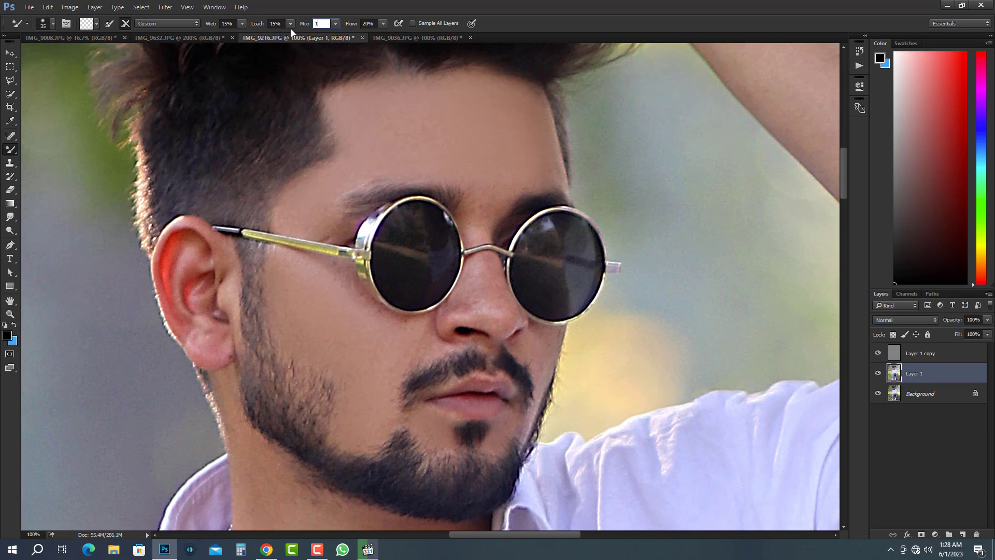
{"action": "type", "text": "5"}
{"action": "key", "text": "Tab"}
{"action": "type", "text": "15"}
{"action": "key", "text": "Return"}
- Smooth the skin on the nose, cheek and around the sunglasses on Layer 1 with the Mixer Brush
{"action": "scroll", "coordinate": [491, 305], "scroll_direction": "up", "scroll_amount": 1}
{"action": "key", "text": "bracketright"}
{"action": "key", "text": "bracketright"}
{"action": "left_click_drag", "start_coordinate": [438, 316], "coordinate": [455, 287]}
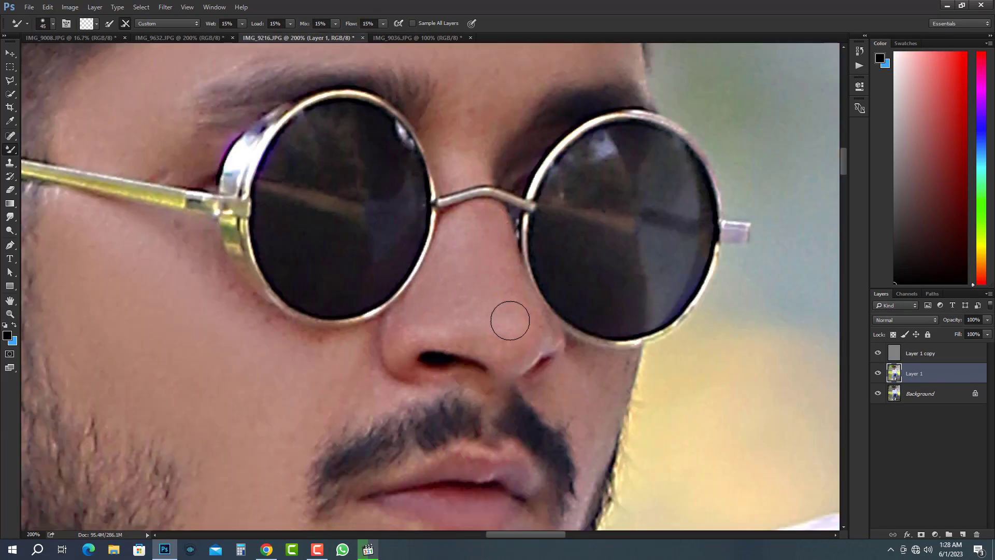
{"action": "left_click_drag", "start_coordinate": [581, 493], "coordinate": [593, 334]}
{"action": "left_click_drag", "start_coordinate": [404, 237], "coordinate": [553, 417]}
{"action": "key", "text": "bracketleft"}
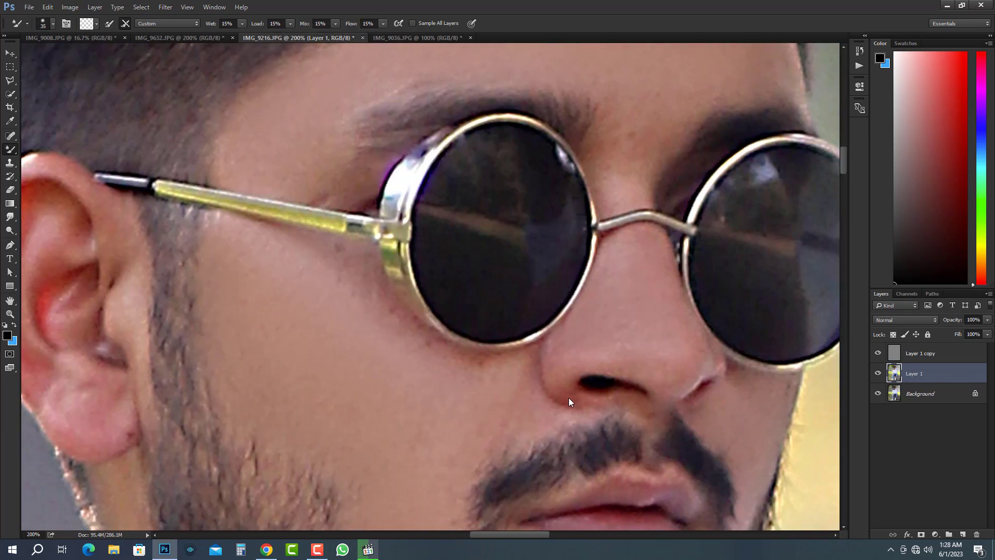
{"action": "scroll", "coordinate": [376, 354], "scroll_direction": "down", "scroll_amount": 4}
{"action": "scroll", "coordinate": [353, 387], "scroll_direction": "up", "scroll_amount": 3}
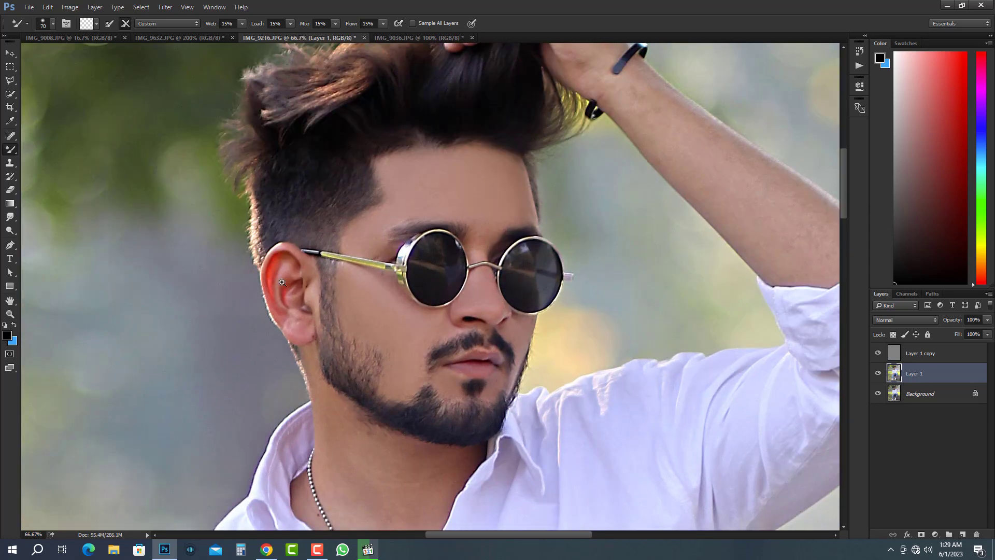
- Smooth the skin on the ear, neck and upper chest with the Mixer Brush, enlarging the brush for broader areas
{"action": "key", "text": "bracketleft"}
{"action": "key", "text": "bracketleft"}
{"action": "key", "text": "bracketleft"}
{"action": "scroll", "coordinate": [375, 268], "scroll_direction": "down", "scroll_amount": 5}
{"action": "key", "text": "bracketright"}
{"action": "key", "text": "bracketright"}
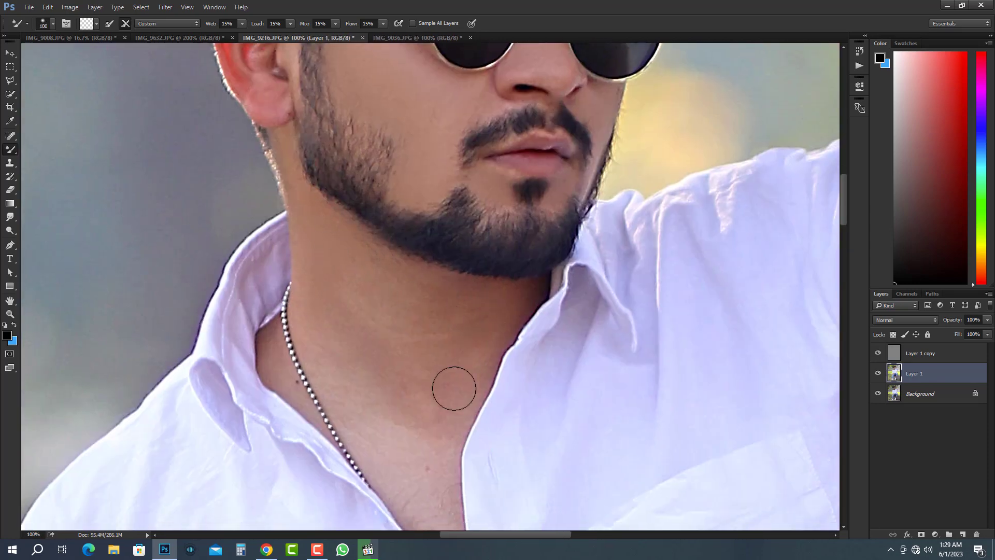
{"action": "key", "text": "bracketright"}
{"action": "key", "text": "bracketright"}
{"action": "scroll", "coordinate": [395, 322], "scroll_direction": "down", "scroll_amount": 3}
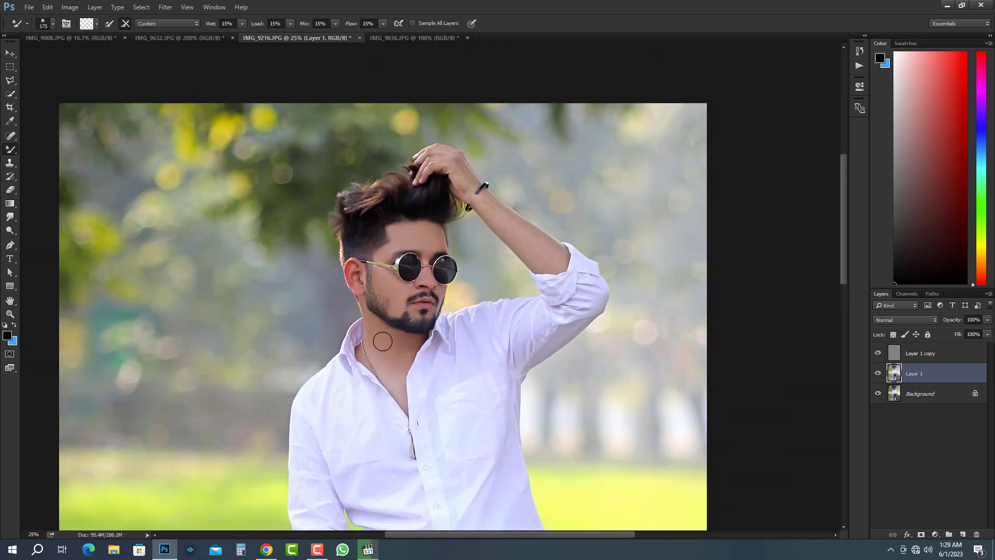
- Smooth the skin on the raised hand and both forearms with the Mixer Brush at size 100
{"action": "key", "text": "bracketleft"}
{"action": "key", "text": "bracketleft"}
{"action": "scroll", "coordinate": [455, 196], "scroll_direction": "up", "scroll_amount": 1}
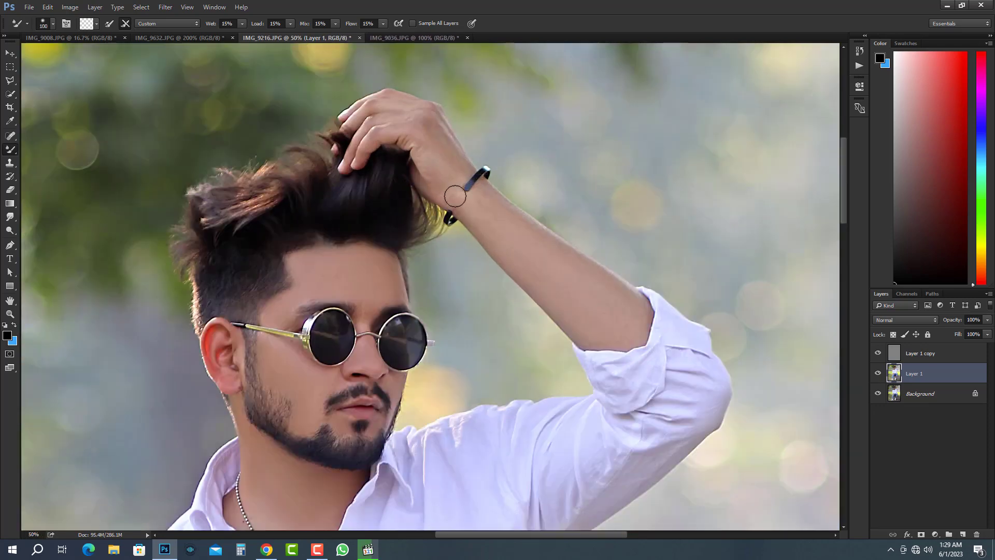
{"action": "scroll", "coordinate": [437, 169], "scroll_direction": "down", "scroll_amount": 1}
{"action": "scroll", "coordinate": [400, 261], "scroll_direction": "up", "scroll_amount": 1}
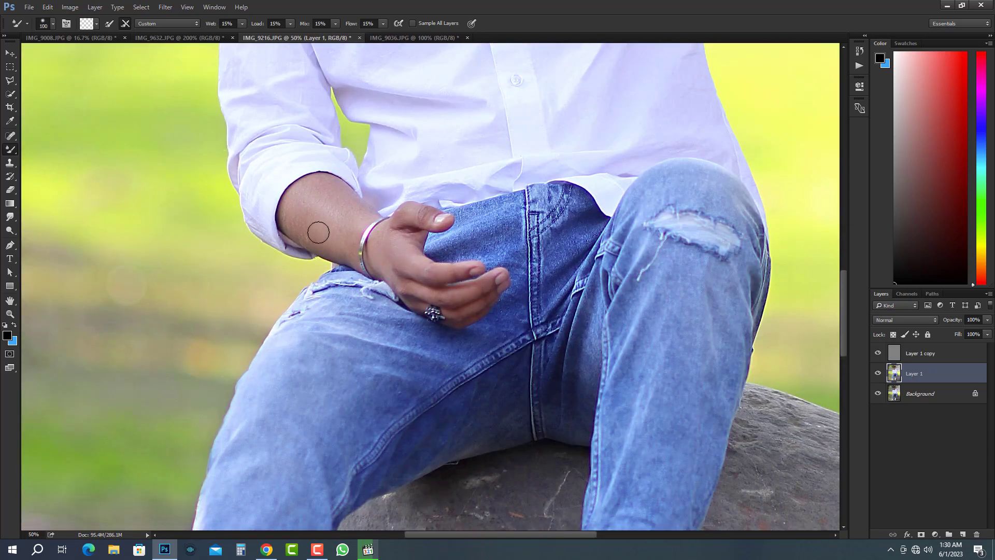
- Smooth the skin on both ankles with the Mixer Brush at size 125 and merge all layers into the background
{"action": "scroll", "coordinate": [318, 232], "scroll_direction": "down", "scroll_amount": 5}
{"action": "key", "text": "bracketright"}
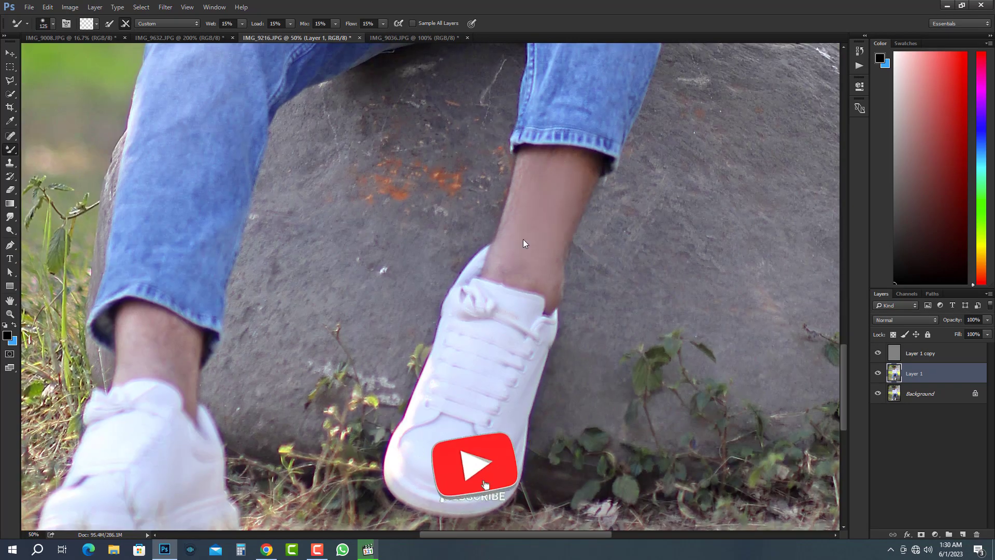
{"action": "scroll", "coordinate": [290, 198], "scroll_direction": "down", "scroll_amount": 5}
{"action": "scroll", "coordinate": [437, 191], "scroll_direction": "up", "scroll_amount": 3}
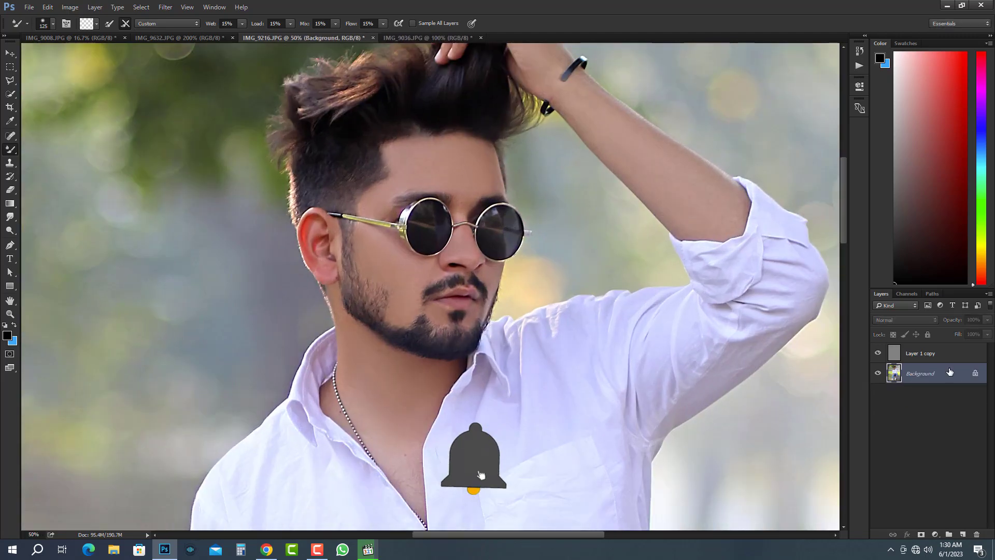
{"action": "scroll", "coordinate": [381, 295], "scroll_direction": "up", "scroll_amount": 3}
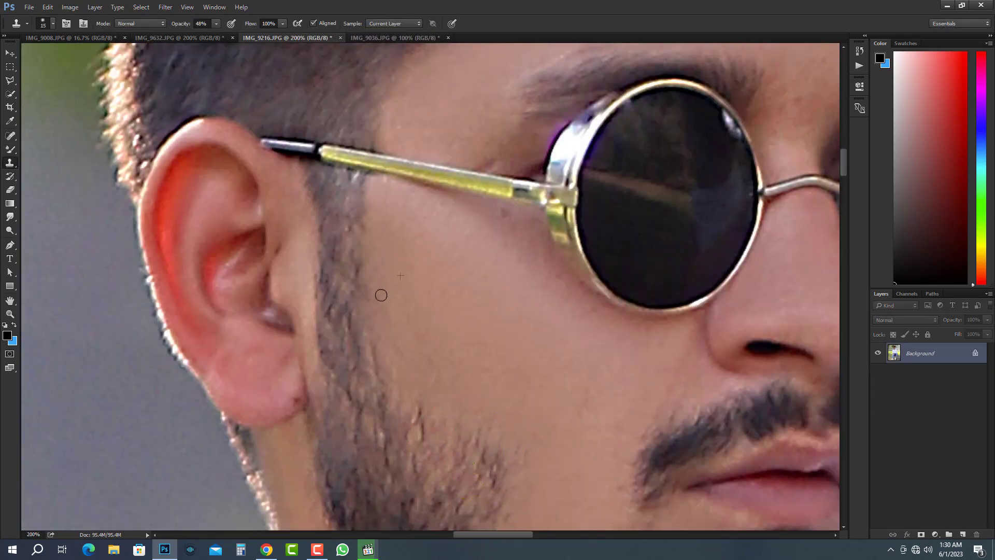
- Clean up the beard edge along the cheek and the sideburn beside the ear using the Clone Stamp at 48% opacity
{"action": "left_click_drag", "start_coordinate": [381, 295], "coordinate": [367, 340]}
{"action": "key", "text": "bracketright"}
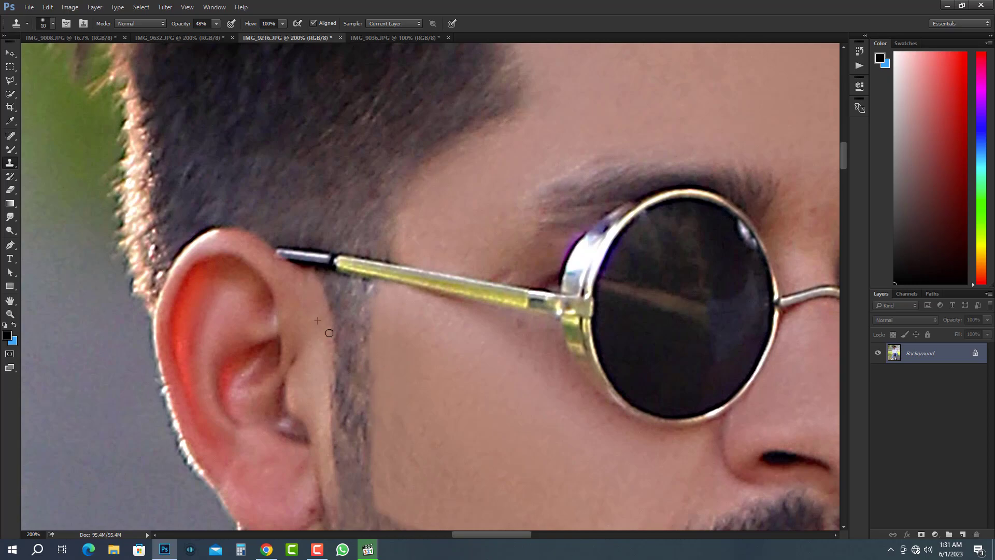
{"action": "left_click_drag", "start_coordinate": [330, 333], "coordinate": [333, 453]}
{"action": "left_click_drag", "start_coordinate": [333, 453], "coordinate": [332, 503]}
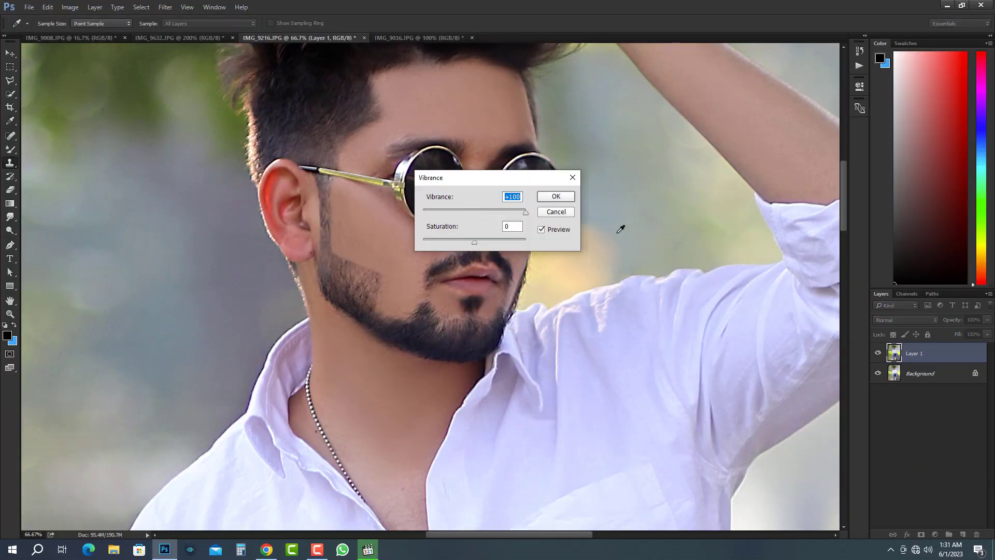
- Apply +100 vibrance to Layer 1 and hide the effect behind an inverted black layer mask
{"action": "key", "text": "Return"}
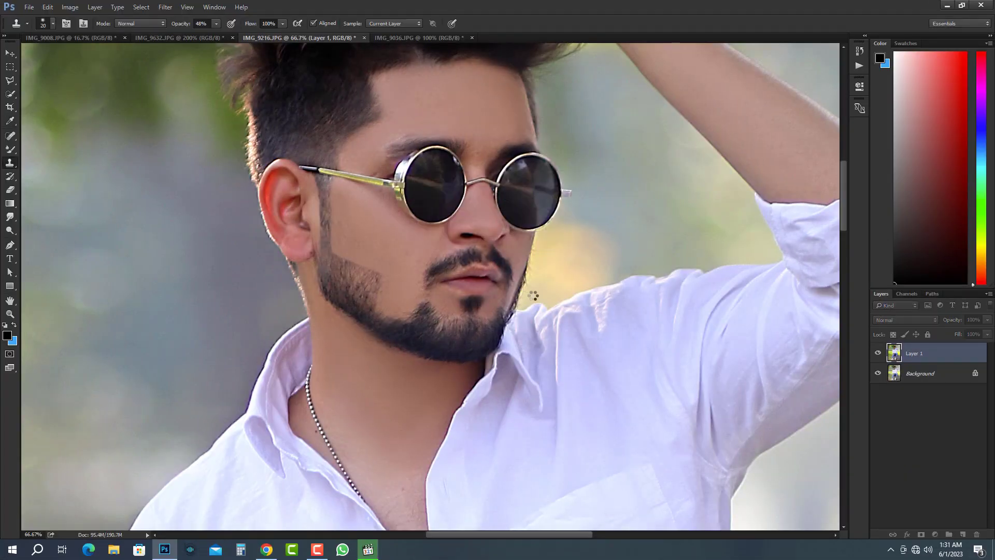
{"action": "left_click", "coordinate": [476, 285], "text": "ctrl"}
{"action": "left_click", "coordinate": [476, 286], "text": "ctrl"}
{"action": "left_click", "coordinate": [475, 285], "text": "ctrl"}
{"action": "left_click", "coordinate": [476, 285], "text": "ctrl"}
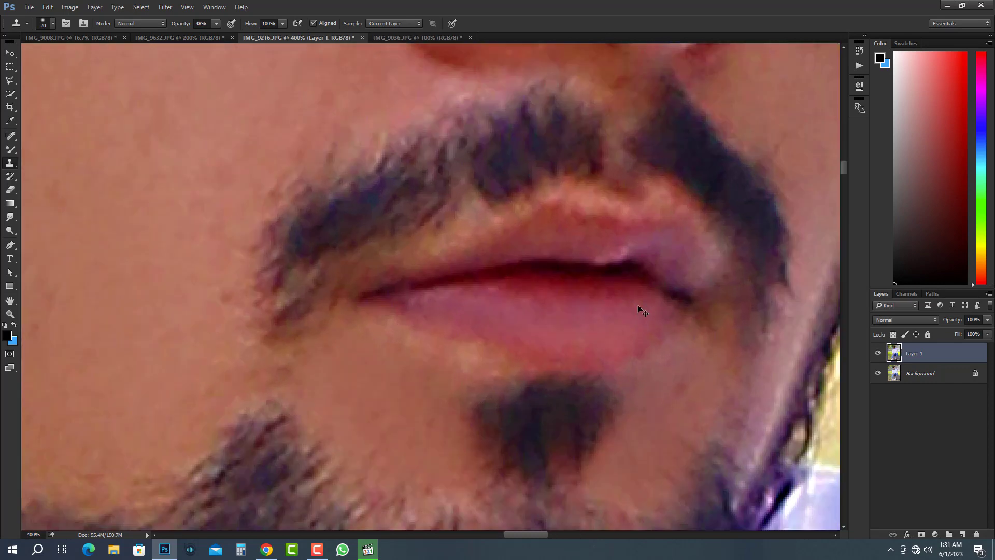
{"action": "key", "text": "ctrl+i"}
{"action": "key", "text": "ctrl+z"}
{"action": "key", "text": "ctrl+m"}
{"action": "key", "text": "ctrl+i"}
{"action": "left_click", "coordinate": [563, 296], "text": "alt"}
{"action": "key", "text": "e"}
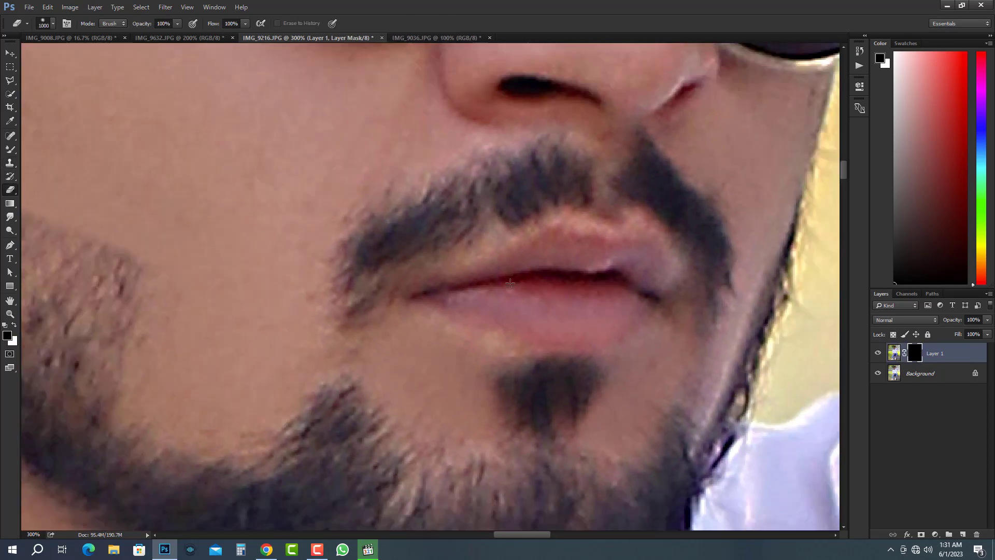
- Reveal the vibrance effect on the upper and lower lips by erasing the mask there with a size 30 brush
{"action": "key", "text": "bracketleft"}
{"action": "key", "text": "bracketleft"}
{"action": "key", "text": "bracketleft"}
{"action": "key", "text": "bracketleft"}
{"action": "key", "text": "bracketleft"}
{"action": "key", "text": "bracketleft"}
{"action": "key", "text": "bracketleft"}
{"action": "key", "text": "bracketleft"}
{"action": "key", "text": "bracketleft"}
{"action": "key", "text": "bracketleft"}
{"action": "key", "text": "bracketleft"}
{"action": "key", "text": "bracketleft"}
{"action": "key", "text": "bracketleft"}
{"action": "key", "text": "bracketleft"}
{"action": "key", "text": "bracketleft"}
{"action": "key", "text": "bracketleft"}
{"action": "key", "text": "bracketleft"}
{"action": "key", "text": "bracketleft"}
{"action": "key", "text": "bracketleft"}
{"action": "left_click_drag", "start_coordinate": [581, 284], "coordinate": [469, 305]}
{"action": "left_click_drag", "start_coordinate": [557, 311], "coordinate": [619, 317]}
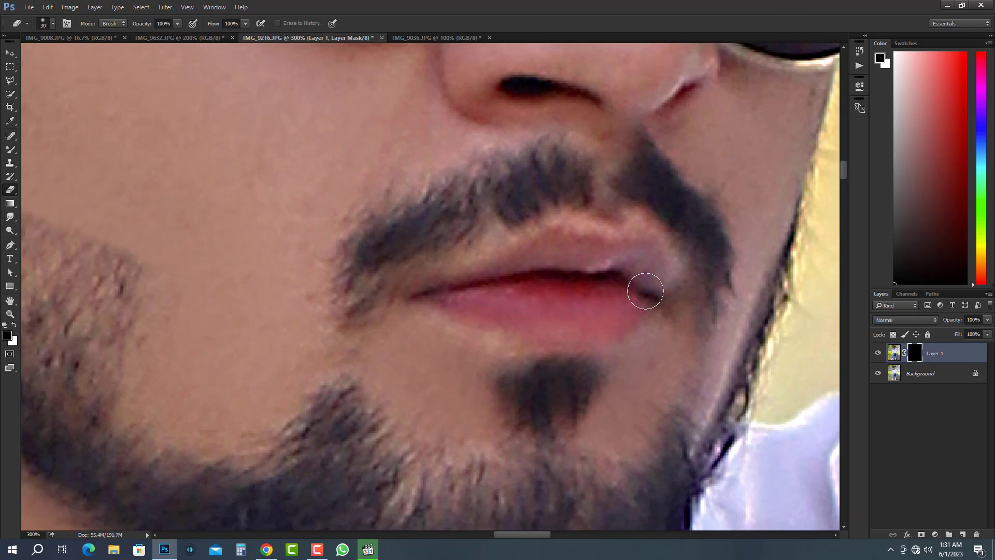
{"action": "mouse_move", "coordinate": [641, 261]}
{"action": "left_mouse_down"}
{"action": "mouse_move", "coordinate": [531, 264]}
{"action": "mouse_move", "coordinate": [440, 292]}
{"action": "left_mouse_up"}
{"action": "left_click", "coordinate": [411, 304], "text": "alt"}
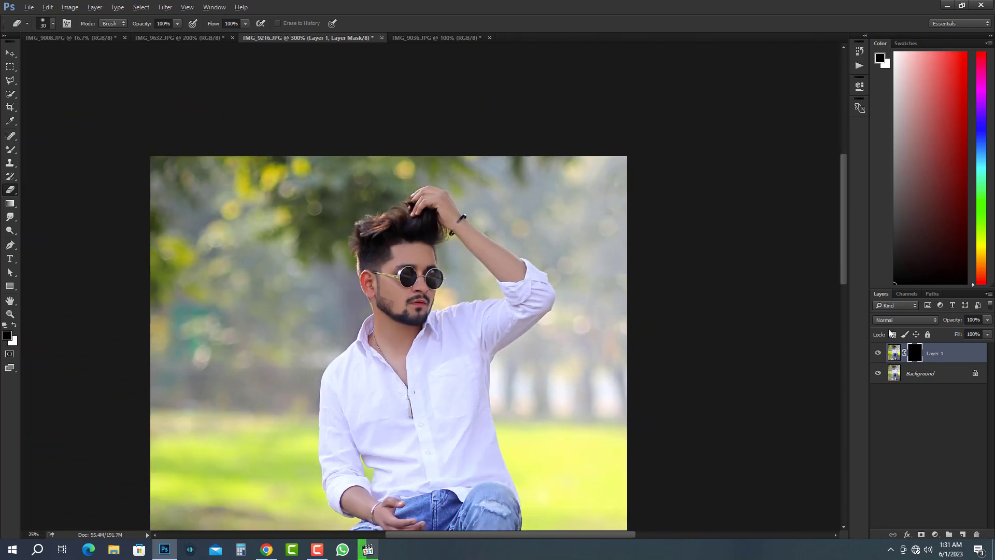
- Lower the lip color layer's opacity to 57% and merge it down into the background
{"action": "left_click_drag", "start_coordinate": [948, 320], "coordinate": [945, 320]}
{"action": "left_click", "coordinate": [463, 221], "text": "alt"}
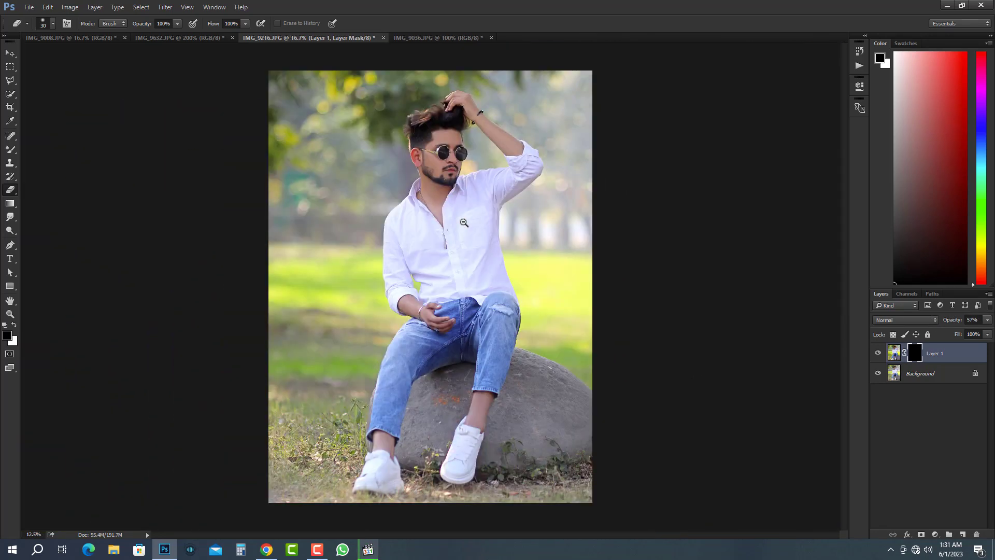
{"action": "left_click", "coordinate": [463, 222], "text": "alt"}
{"action": "left_click", "coordinate": [463, 221], "text": "ctrl"}
{"action": "key", "text": "ctrl+e"}
- Duplicate the background and apply Levels with input black 17, midtone 1.36, input white 255 and output black 13
{"action": "left_click", "coordinate": [394, 118], "text": "ctrl"}
{"action": "key", "text": "ctrl+j"}
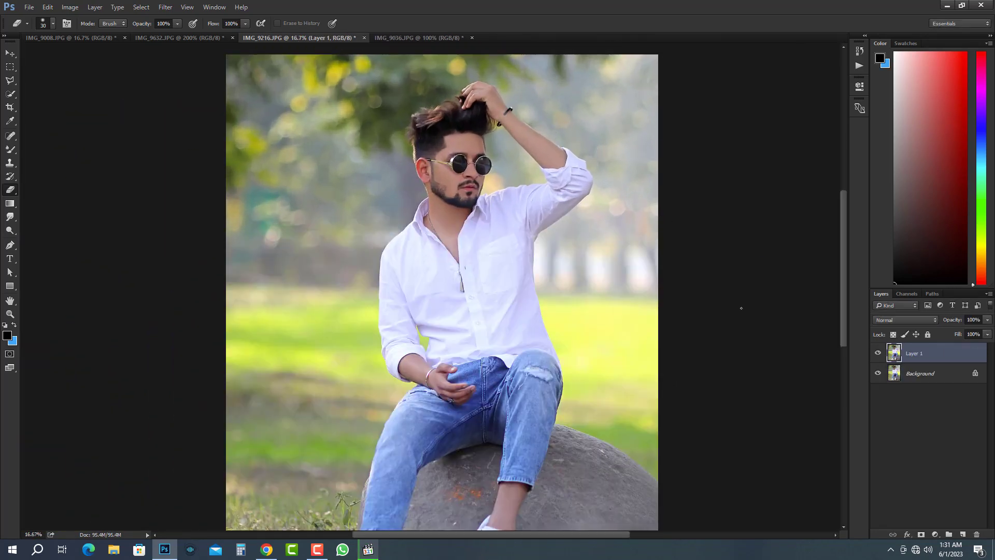
{"action": "key", "text": "ctrl+l"}
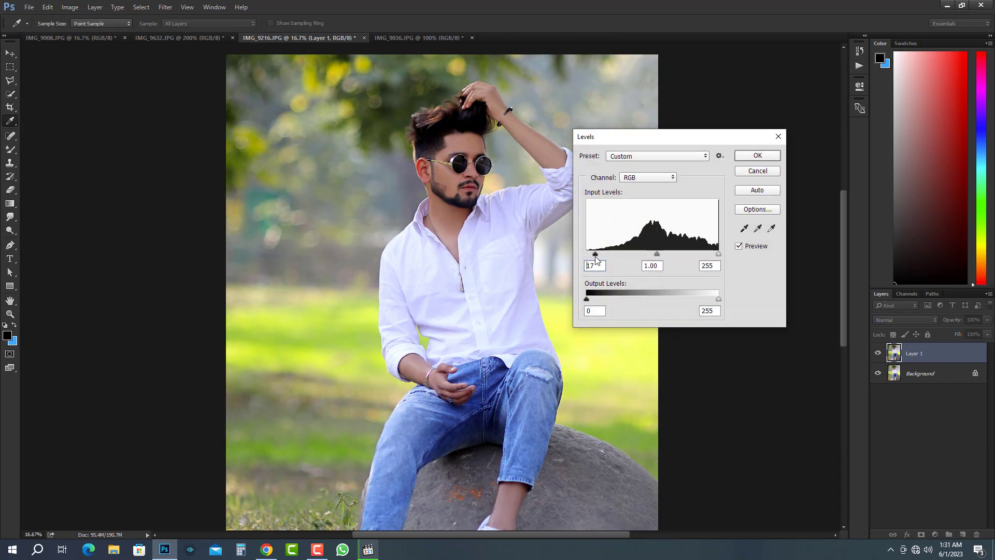
{"action": "left_click_drag", "start_coordinate": [651, 257], "coordinate": [649, 257]}
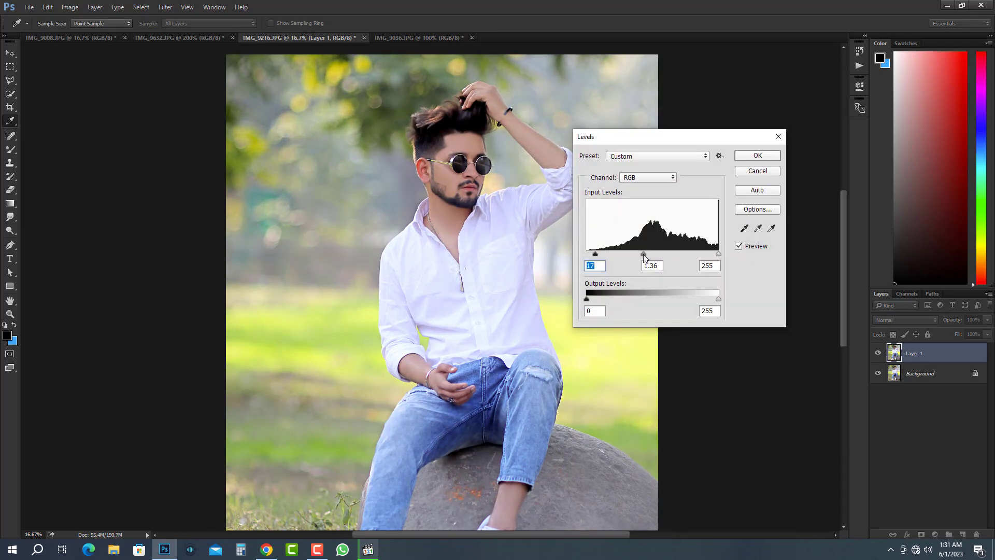
{"action": "left_click_drag", "start_coordinate": [713, 257], "coordinate": [710, 258]}
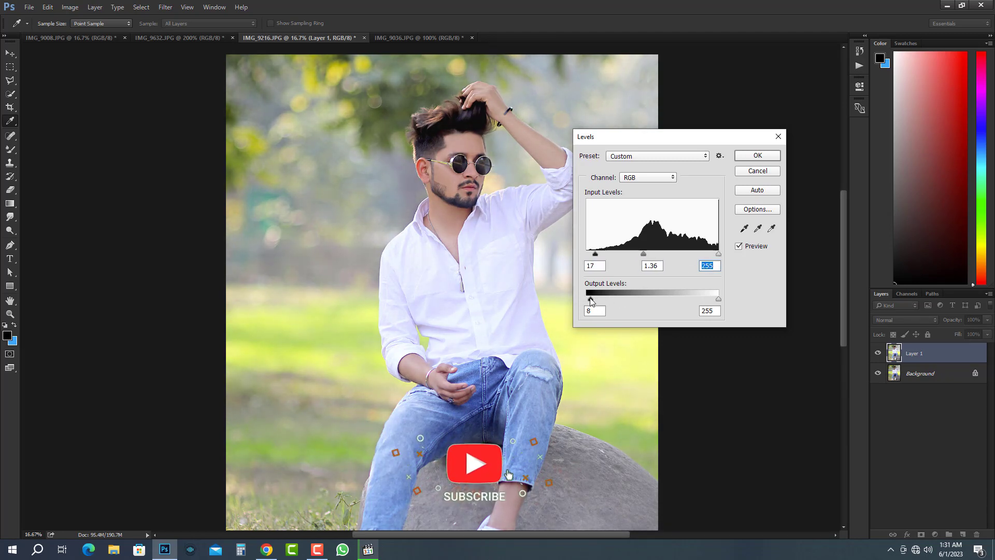
{"action": "left_click_drag", "start_coordinate": [589, 297], "coordinate": [594, 298]}
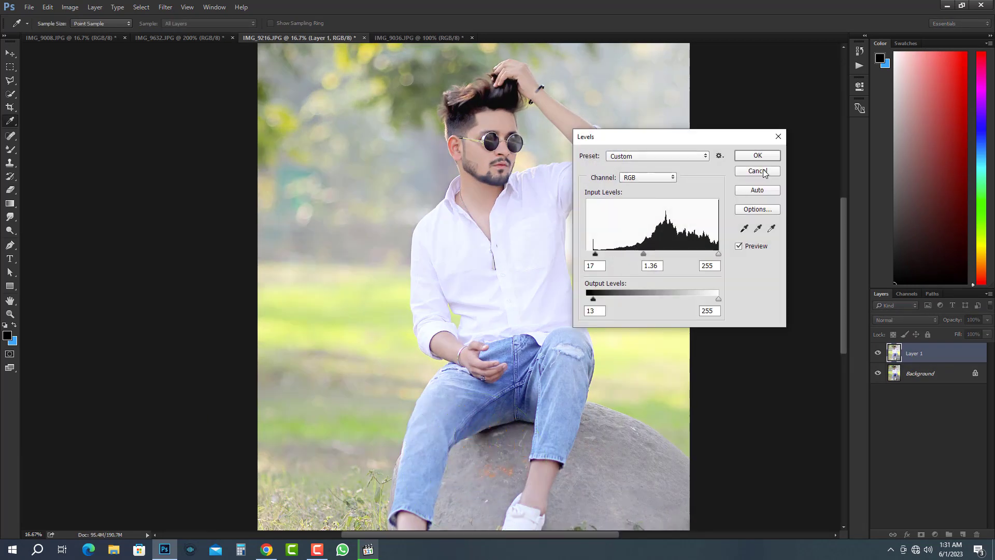
{"action": "left_click", "coordinate": [757, 156]}
{"action": "key", "text": "e"}
{"action": "left_click_drag", "start_coordinate": [956, 322], "coordinate": [109, 341]}
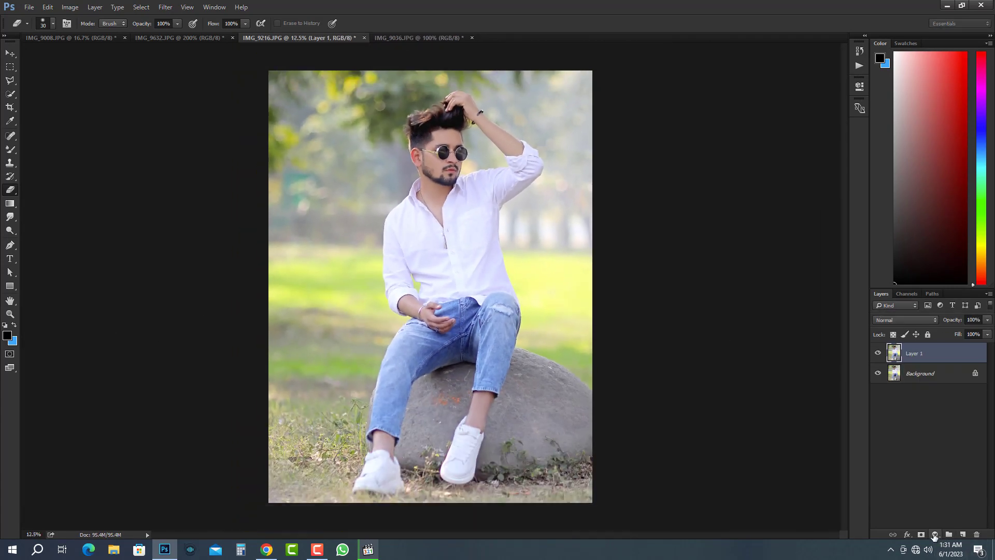
- Add a Selective Color adjustment layer and set Blues to Cyan +100, Magenta +100 and Yellow -100 with raised Black
{"action": "left_click", "coordinate": [935, 534]}
{"action": "left_click", "coordinate": [933, 534]}
{"action": "left_click", "coordinate": [763, 126]}
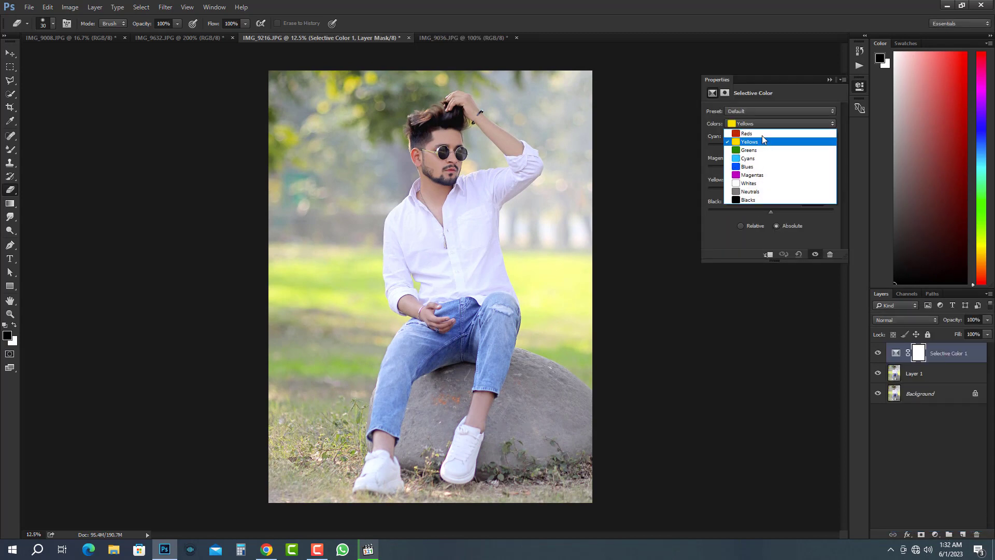
{"action": "left_click", "coordinate": [746, 166]}
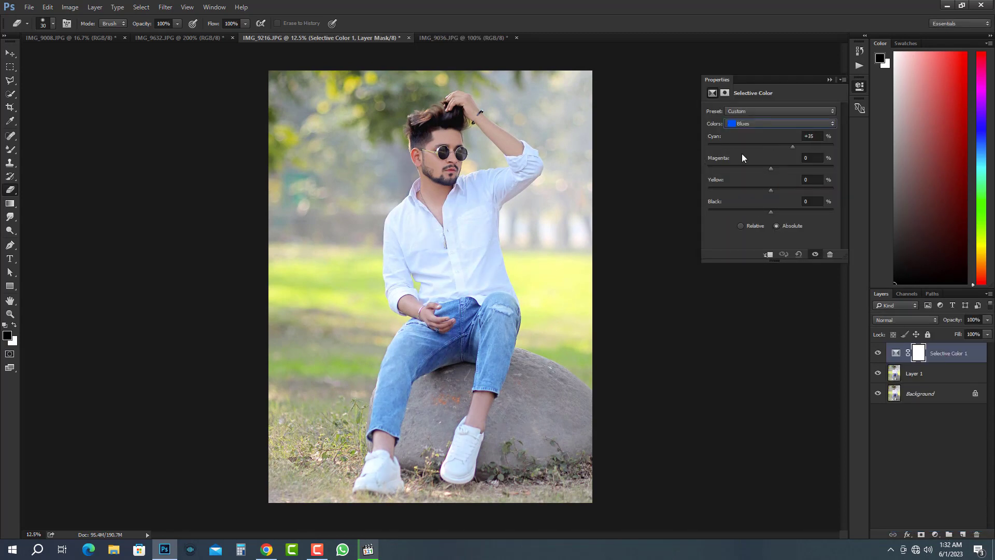
{"action": "left_click_drag", "start_coordinate": [742, 155], "coordinate": [863, 154]}
{"action": "left_click_drag", "start_coordinate": [774, 167], "coordinate": [859, 168]}
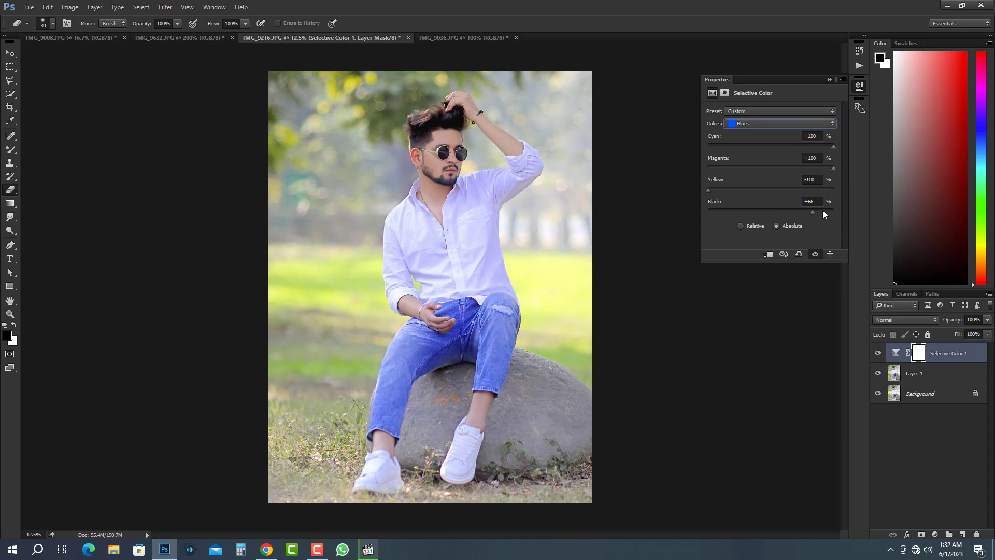
{"action": "left_click", "coordinate": [829, 79]}
- Merge all visible layers into the background and duplicate the result as a new layer
{"action": "scroll", "coordinate": [370, 237], "scroll_direction": "up", "scroll_amount": 2}
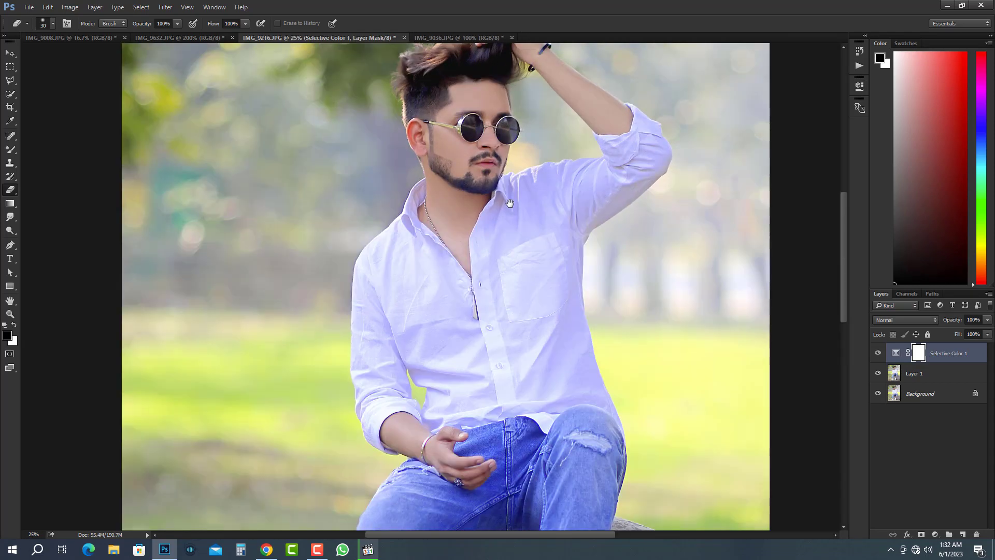
{"action": "scroll", "coordinate": [484, 209], "scroll_direction": "down", "scroll_amount": 1}
{"action": "scroll", "coordinate": [485, 209], "scroll_direction": "down", "scroll_amount": 1}
{"action": "key", "text": "ctrl+shift+e"}
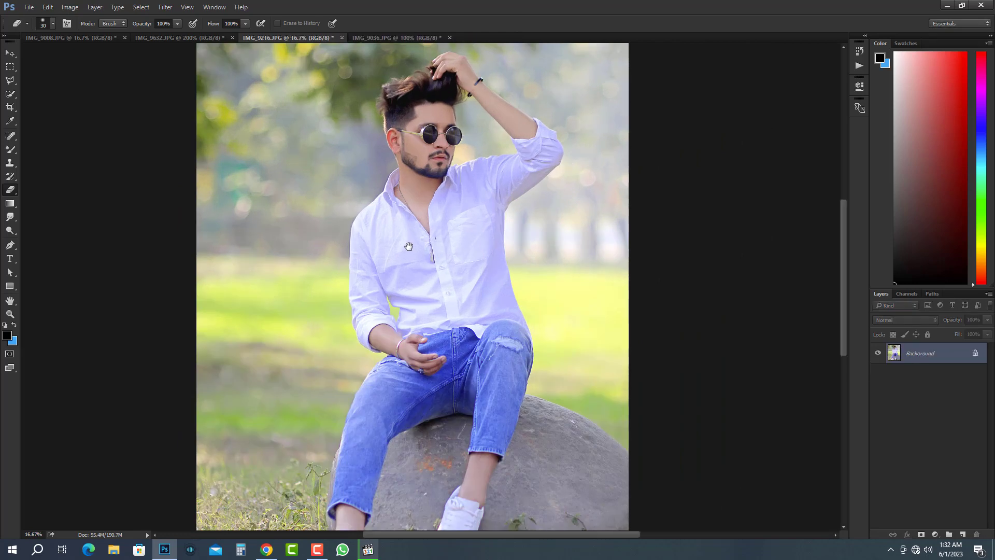
{"action": "key", "text": "ctrl+j"}
- Adjust the duplicate layer's tones and colors with the Camera Raw basic settings and apply them
{"action": "scroll", "coordinate": [363, 223], "scroll_direction": "down", "scroll_amount": 1}
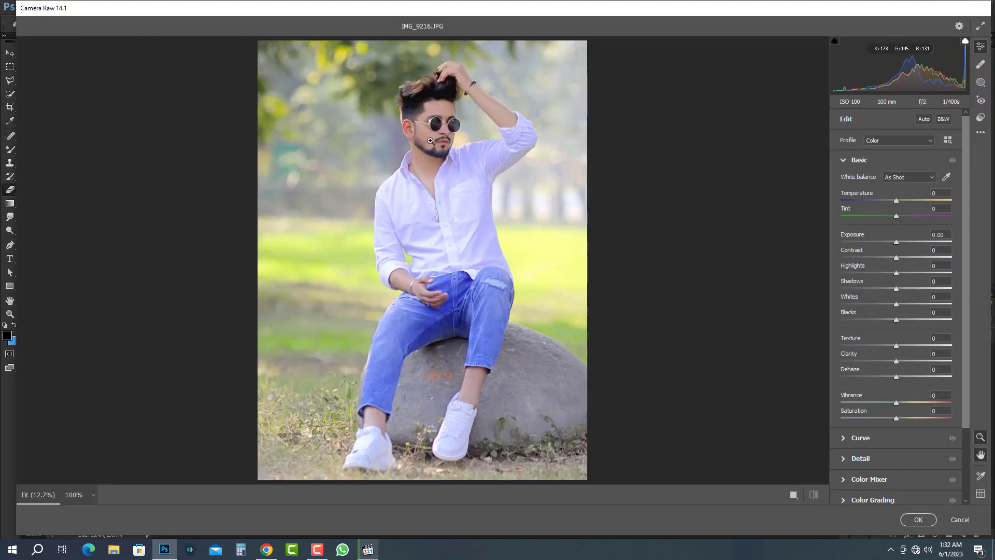
{"action": "left_click", "coordinate": [430, 139]}
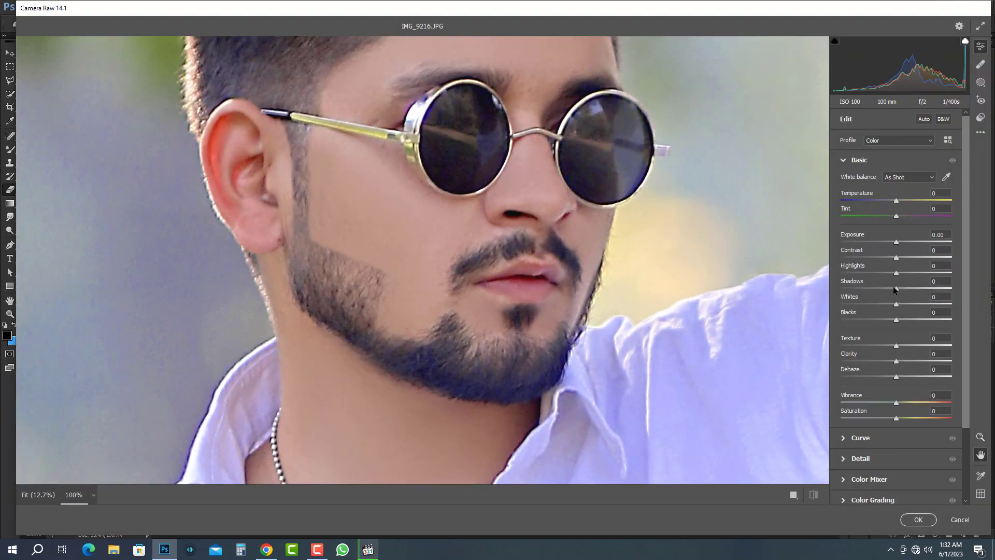
{"action": "left_click_drag", "start_coordinate": [877, 272], "coordinate": [857, 316]}
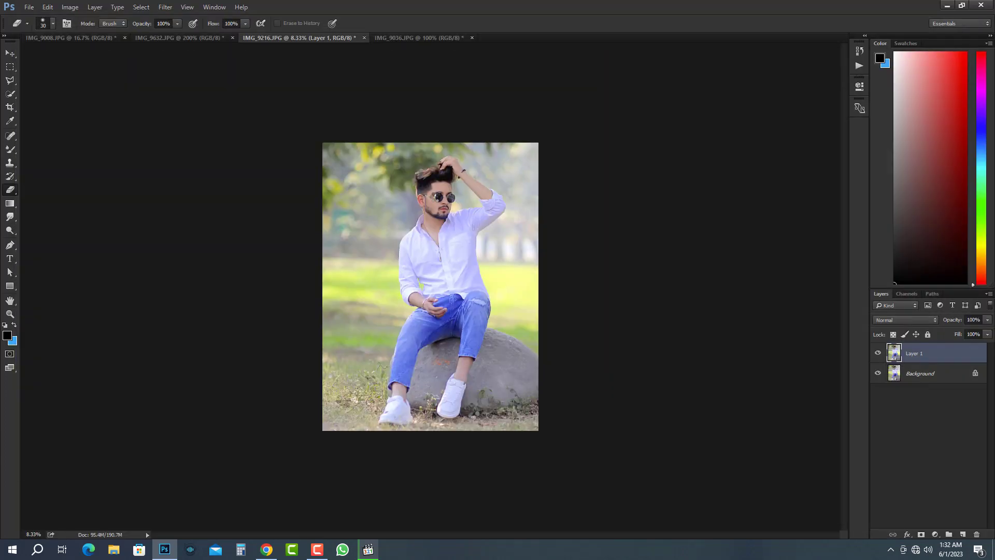
{"action": "scroll", "coordinate": [436, 174], "scroll_direction": "up", "scroll_amount": 3}
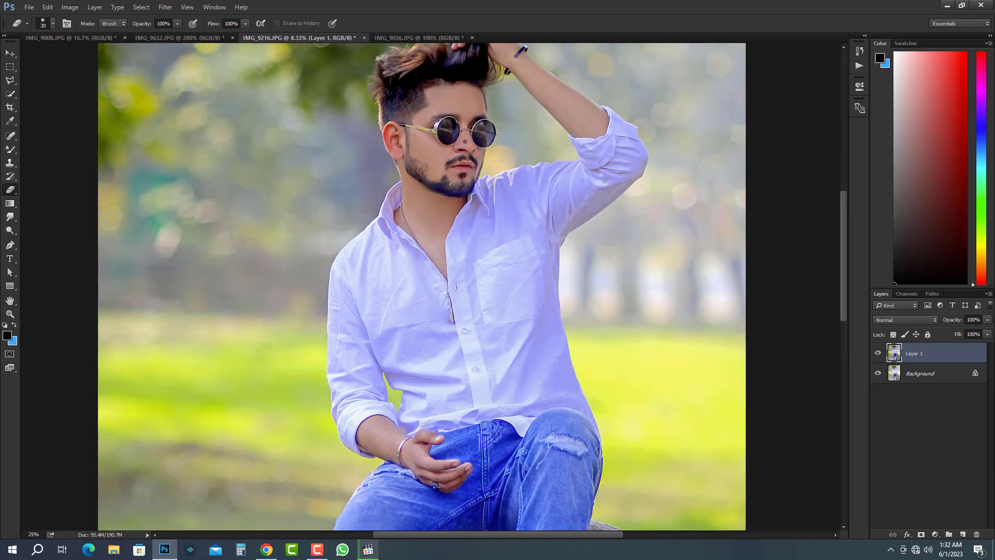
- Merge the edited layer into the background and duplicate the result as a new layer
{"action": "key", "text": "ctrl+e"}
{"action": "left_click_drag", "start_coordinate": [434, 116], "coordinate": [449, 227]}
{"action": "key", "text": "ctrl+j"}
- Set up the Dodge tool with its range on Midtones and exposure at 45%
{"action": "key", "text": "ctrl+plus"}
{"action": "key", "text": "ctrl+plus"}
{"action": "key", "text": "ctrl+plus"}
{"action": "key", "text": "ctrl+plus"}
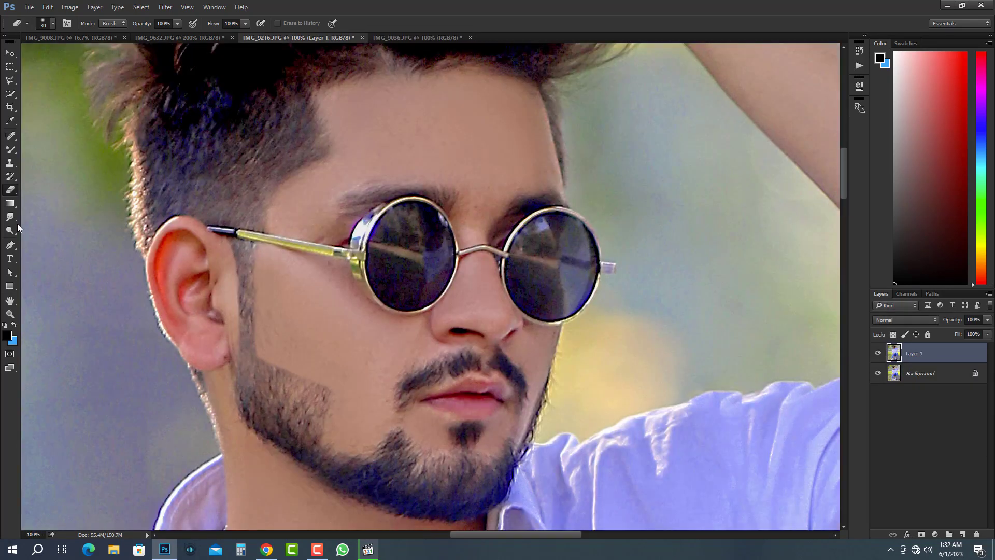
{"action": "right_click", "coordinate": [18, 227]}
{"action": "left_click", "coordinate": [47, 241]}
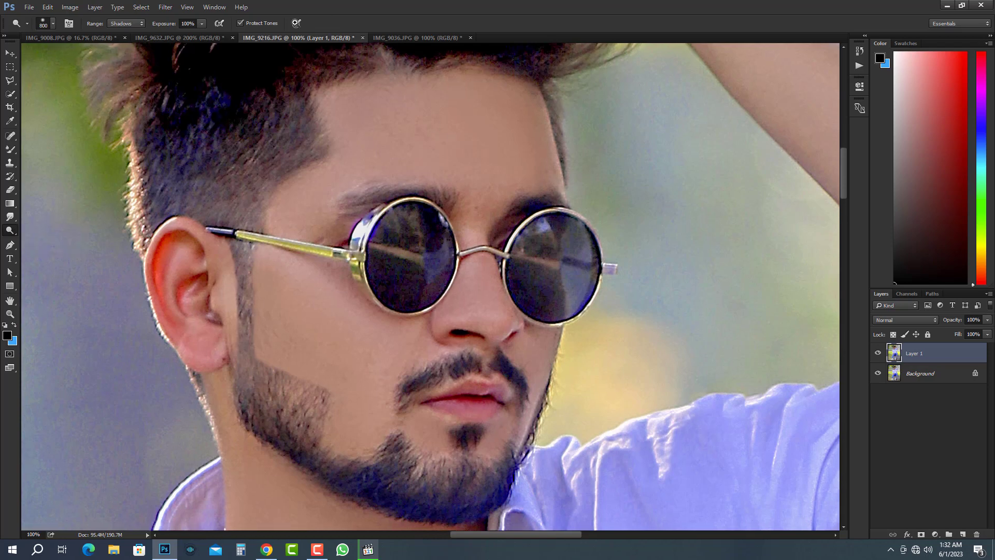
{"action": "key", "text": "ctrl+plus"}
{"action": "left_click_drag", "start_coordinate": [204, 24], "coordinate": [172, 33]}
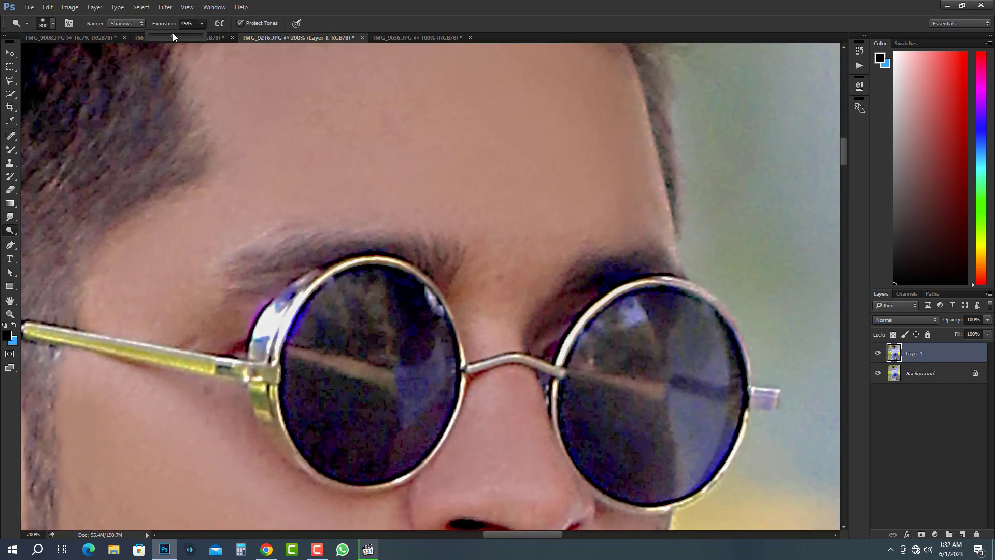
{"action": "left_click", "coordinate": [127, 23]}
{"action": "left_click", "coordinate": [124, 40]}
- Brighten the tip and bridge of the nose with the Dodge tool and a 20 px brush
{"action": "left_click_drag", "start_coordinate": [544, 433], "coordinate": [533, 357]}
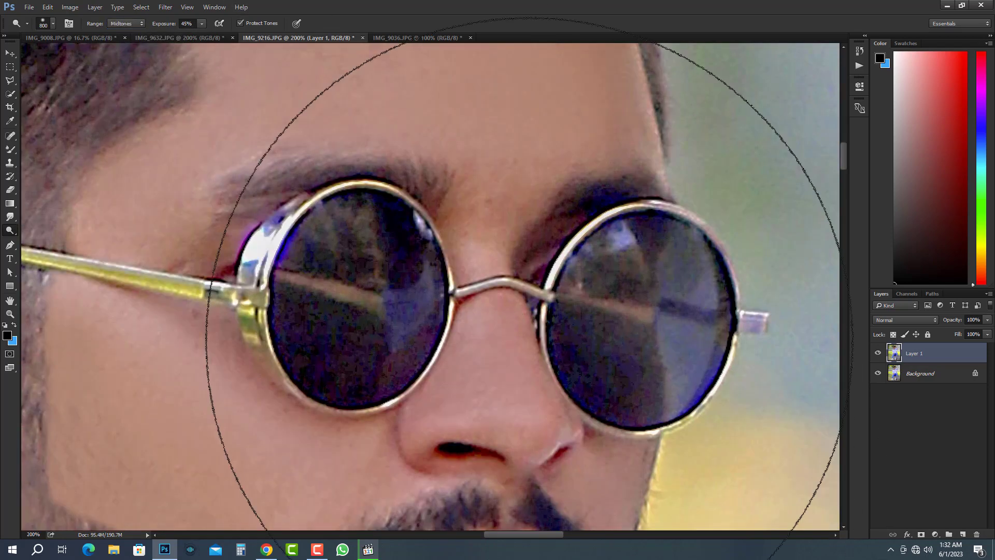
{"action": "key", "text": "bracketleft"}
{"action": "key", "text": "bracketleft"}
{"action": "key", "text": "bracketleft"}
{"action": "key", "text": "bracketleft"}
{"action": "key", "text": "bracketleft"}
{"action": "key", "text": "bracketleft"}
{"action": "key", "text": "bracketleft"}
{"action": "key", "text": "bracketleft"}
{"action": "key", "text": "bracketleft"}
{"action": "key", "text": "bracketleft"}
{"action": "key", "text": "bracketleft"}
{"action": "key", "text": "bracketleft"}
{"action": "key", "text": "bracketleft"}
{"action": "key", "text": "bracketleft"}
{"action": "key", "text": "bracketleft"}
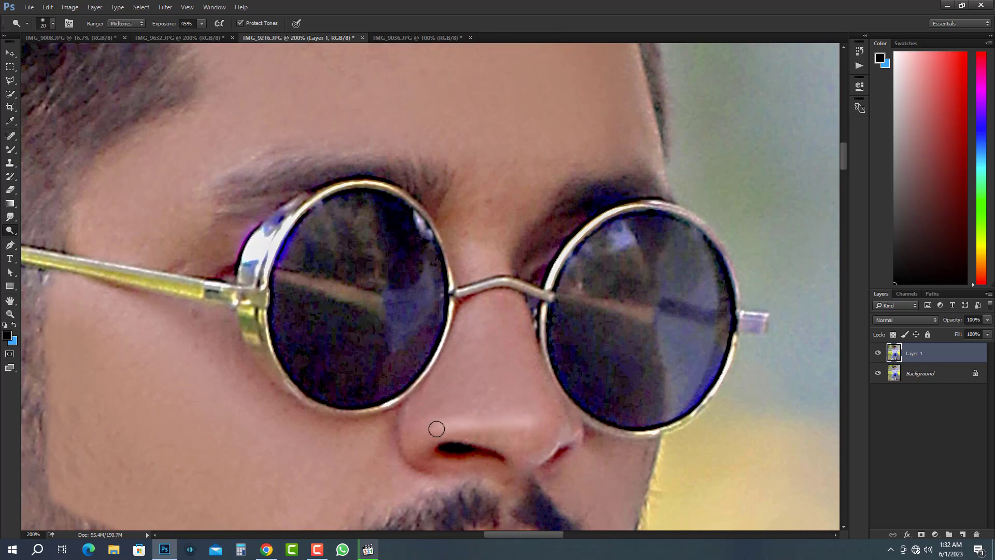
{"action": "left_click_drag", "start_coordinate": [522, 408], "coordinate": [498, 309]}
{"action": "key", "text": "bracketright"}
{"action": "key", "text": "bracketright"}
{"action": "key", "text": "bracketright"}
- Brighten the cheek below the sunglasses with the Dodge tool and a 100 px brush
{"action": "left_click_drag", "start_coordinate": [473, 411], "coordinate": [633, 262]}
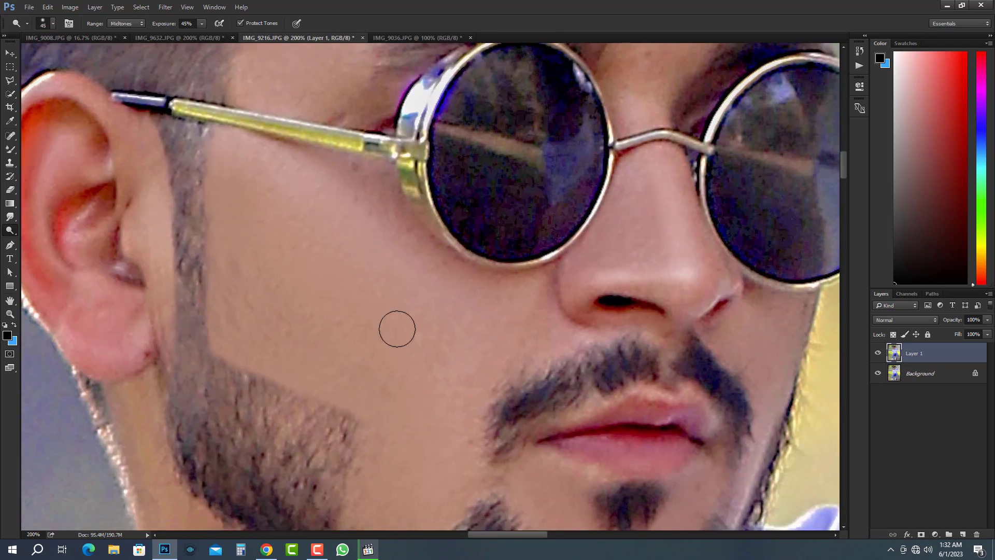
{"action": "key", "text": "bracketright"}
{"action": "key", "text": "bracketright"}
{"action": "key", "text": "bracketright"}
{"action": "key", "text": "bracketright"}
{"action": "key", "text": "bracketright"}
{"action": "left_click_drag", "start_coordinate": [448, 357], "coordinate": [304, 222]}
- Brighten the skin beside the lower lip and chin patch with a 90 px Dodge brush
{"action": "left_click_drag", "start_coordinate": [475, 402], "coordinate": [327, 128]}
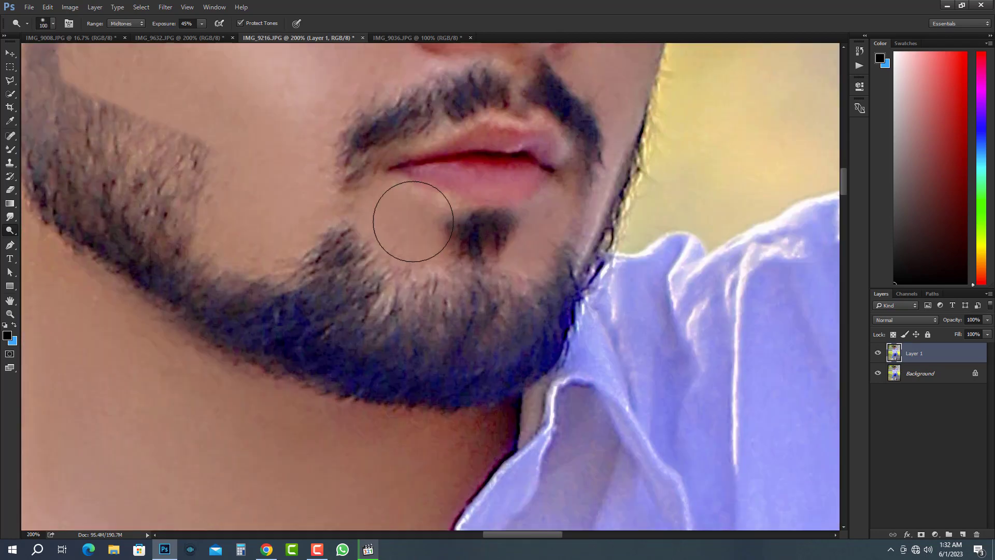
{"action": "key", "text": "bracketleft"}
{"action": "mouse_move", "coordinate": [381, 230]}
{"action": "left_mouse_down"}
{"action": "mouse_move", "coordinate": [418, 264]}
{"action": "mouse_move", "coordinate": [382, 229]}
{"action": "left_mouse_up"}
- Try brightening the neck with a 125 px Dodge brush and undo the stroke
{"action": "left_click_drag", "start_coordinate": [321, 343], "coordinate": [481, 97]}
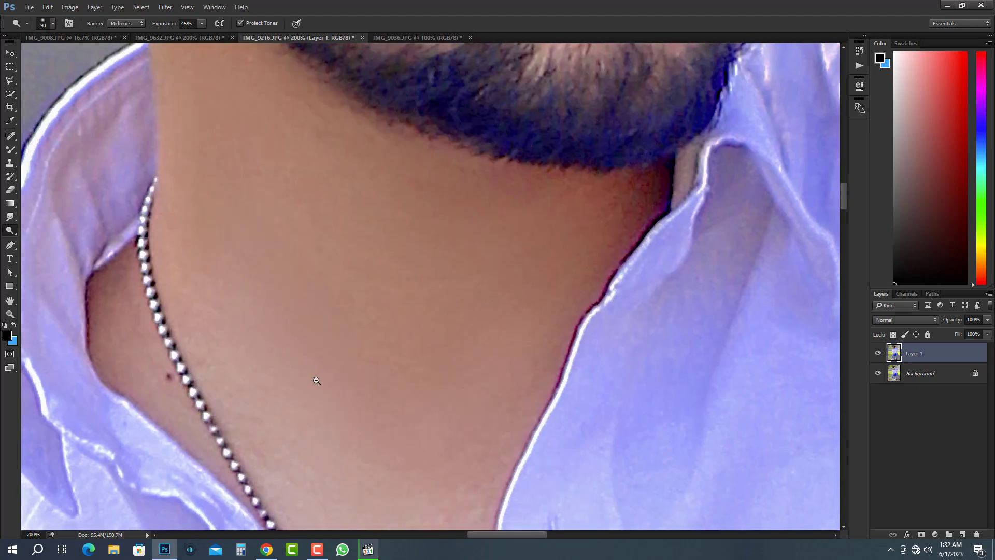
{"action": "scroll", "coordinate": [317, 382], "scroll_direction": "down", "scroll_amount": 1}
{"action": "key", "text": "bracketright"}
{"action": "key", "text": "bracketright"}
{"action": "left_click_drag", "start_coordinate": [344, 416], "coordinate": [251, 185]}
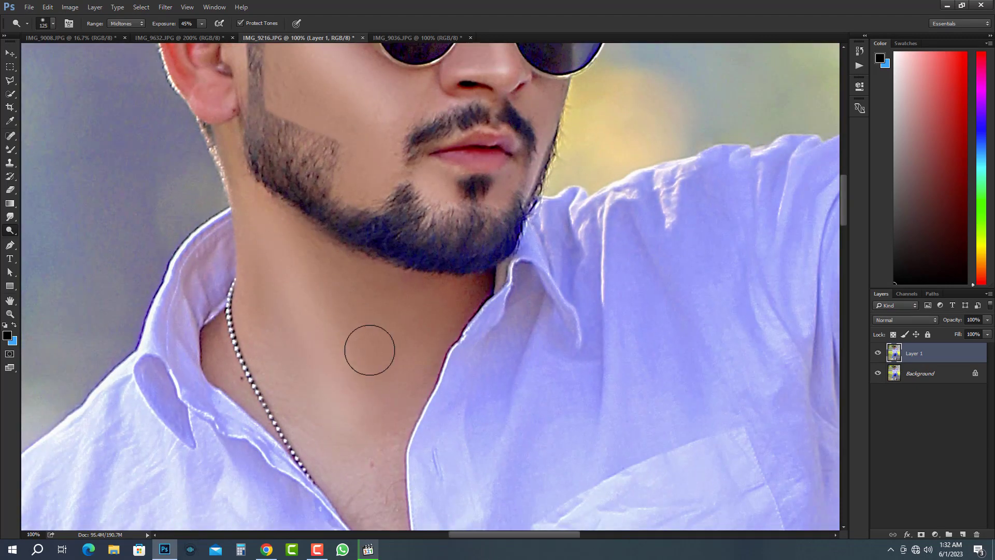
{"action": "key", "text": "ctrl+z"}
- Brighten the neck below the beard softly with the Dodge brush enlarged to 500 px
{"action": "key", "text": "bracketright"}
{"action": "key", "text": "bracketright"}
{"action": "key", "text": "bracketright"}
{"action": "key", "text": "bracketright"}
{"action": "key", "text": "bracketright"}
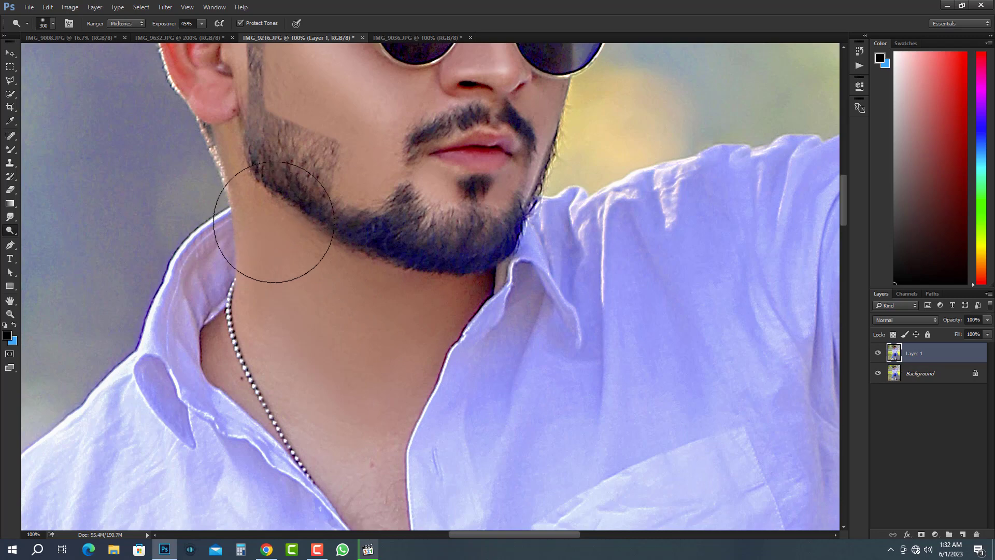
{"action": "left_click", "coordinate": [396, 333]}
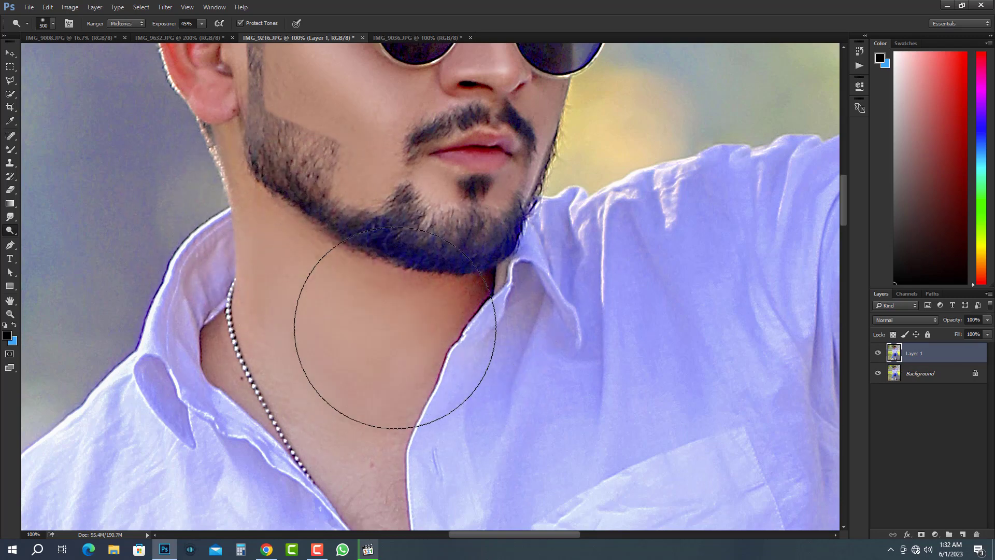
- Brighten the raised hand and forearm with the large Dodge brush
{"action": "scroll", "coordinate": [384, 393], "scroll_direction": "down", "scroll_amount": 5}
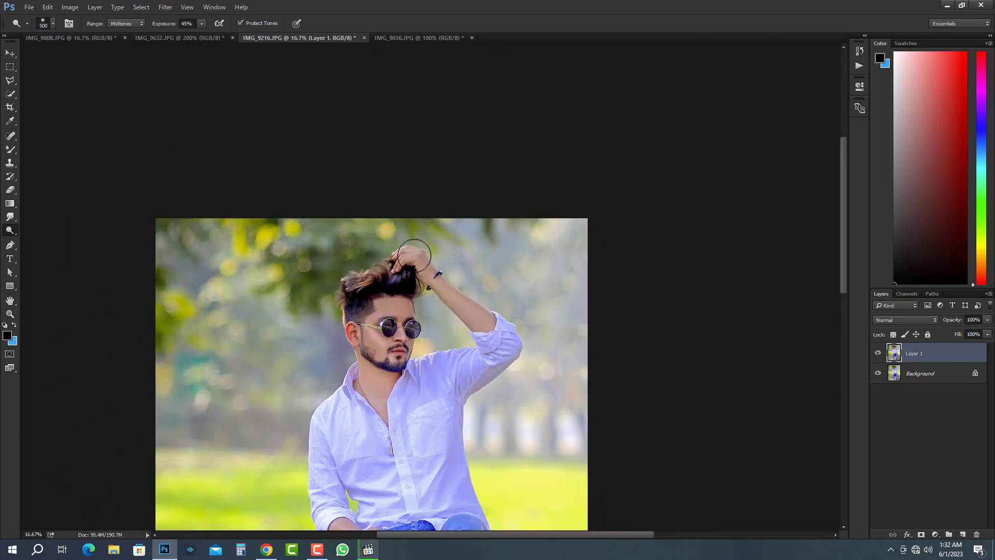
{"action": "left_click_drag", "start_coordinate": [413, 255], "coordinate": [491, 334]}
{"action": "scroll", "coordinate": [425, 438], "scroll_direction": "down", "scroll_amount": 1}
{"action": "scroll", "coordinate": [425, 438], "scroll_direction": "down", "scroll_amount": 1}
{"action": "key", "text": "bracketright"}
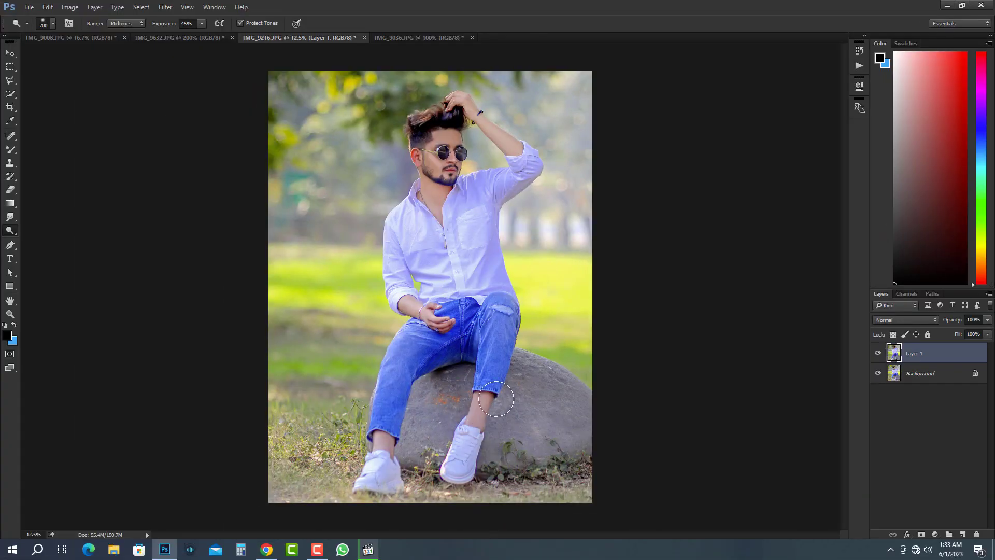
{"action": "scroll", "coordinate": [440, 163], "scroll_direction": "up", "scroll_amount": 6}
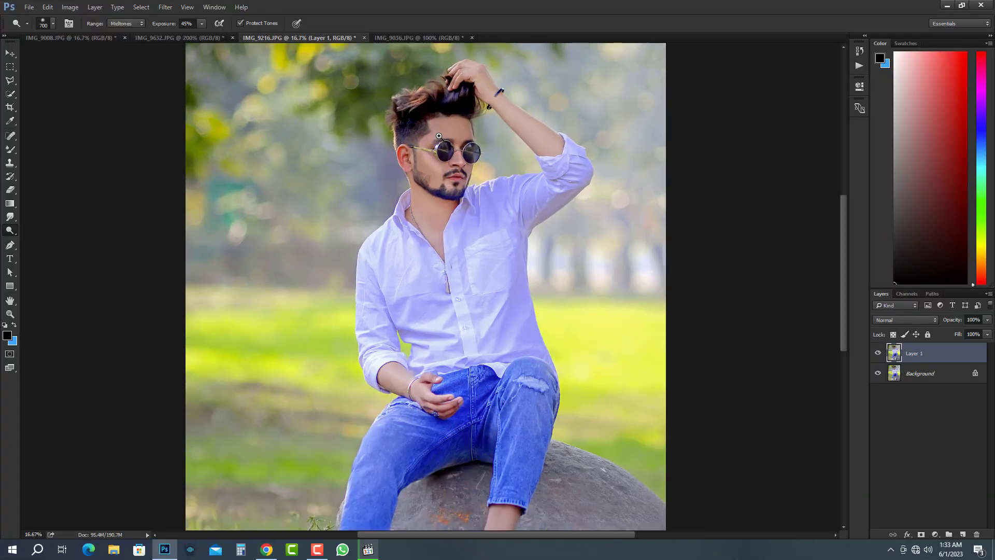
- Brighten the forehead near the hairline with the Dodge brush reduced to 175 px
{"action": "key", "text": "bracketleft"}
{"action": "key", "text": "bracketleft"}
{"action": "key", "text": "bracketleft"}
{"action": "key", "text": "bracketleft"}
{"action": "key", "text": "bracketleft"}
{"action": "key", "text": "bracketleft"}
{"action": "left_click_drag", "start_coordinate": [413, 194], "coordinate": [406, 182]}
{"action": "scroll", "coordinate": [406, 181], "scroll_direction": "down", "scroll_amount": 5}
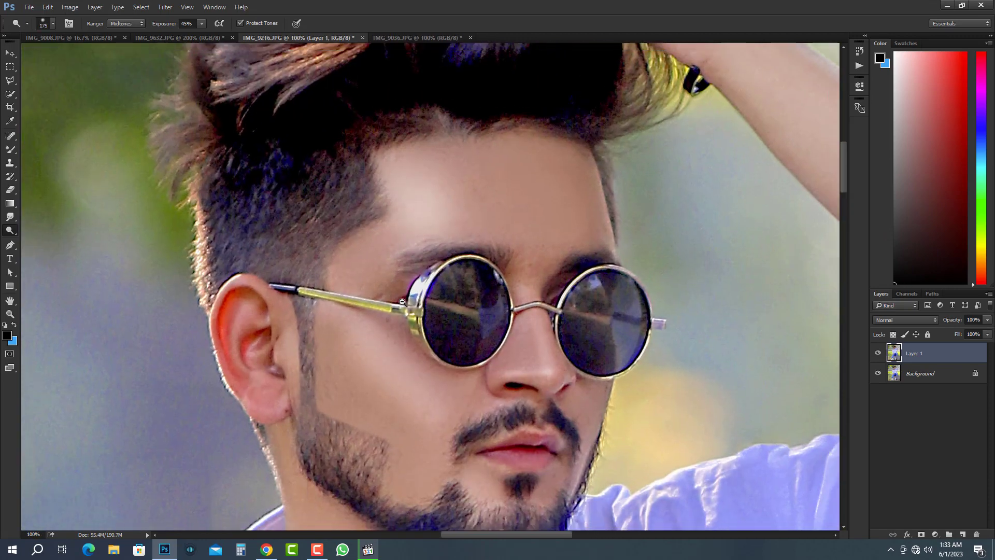
{"action": "key", "text": "bracketright"}
{"action": "scroll", "coordinate": [435, 321], "scroll_direction": "up", "scroll_amount": 3}
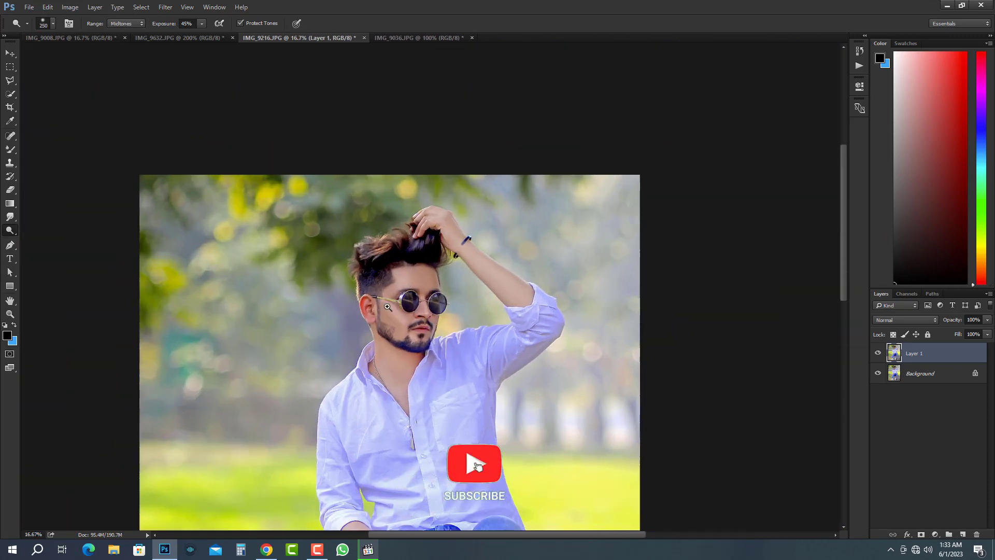
- Brighten the fabric folds on the raised shirt sleeve with a 50 px Dodge brush
{"action": "key", "text": "bracketleft"}
{"action": "key", "text": "bracketleft"}
{"action": "key", "text": "bracketleft"}
{"action": "key", "text": "bracketleft"}
{"action": "key", "text": "bracketleft"}
{"action": "key", "text": "bracketleft"}
{"action": "key", "text": "bracketleft"}
{"action": "key", "text": "bracketleft"}
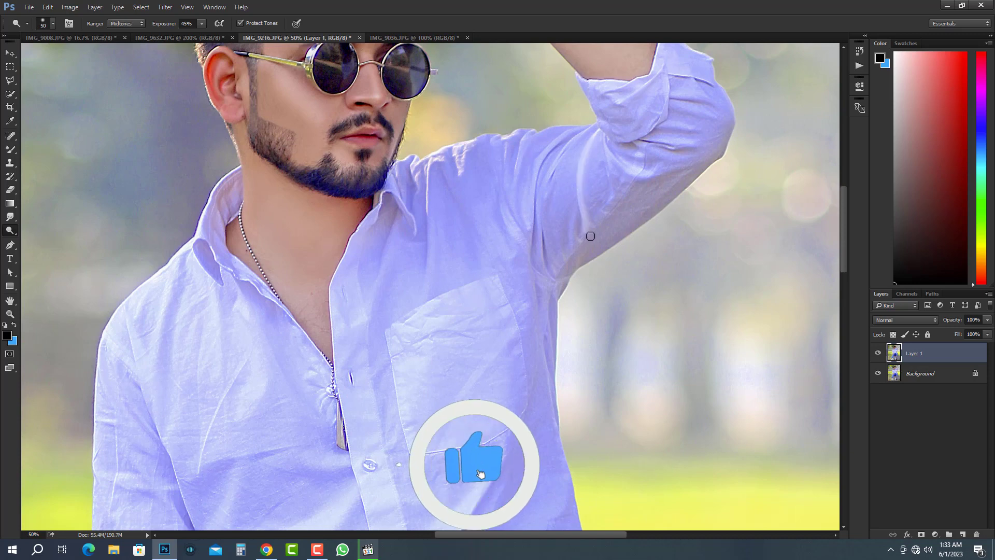
{"action": "scroll", "coordinate": [482, 222], "scroll_direction": "down", "scroll_amount": 4}
{"action": "scroll", "coordinate": [482, 222], "scroll_direction": "left", "scroll_amount": 1}
{"action": "key", "text": "bracketright"}
{"action": "key", "text": "bracketright"}
{"action": "key", "text": "bracketright"}
{"action": "left_click_drag", "start_coordinate": [302, 186], "coordinate": [311, 496]}
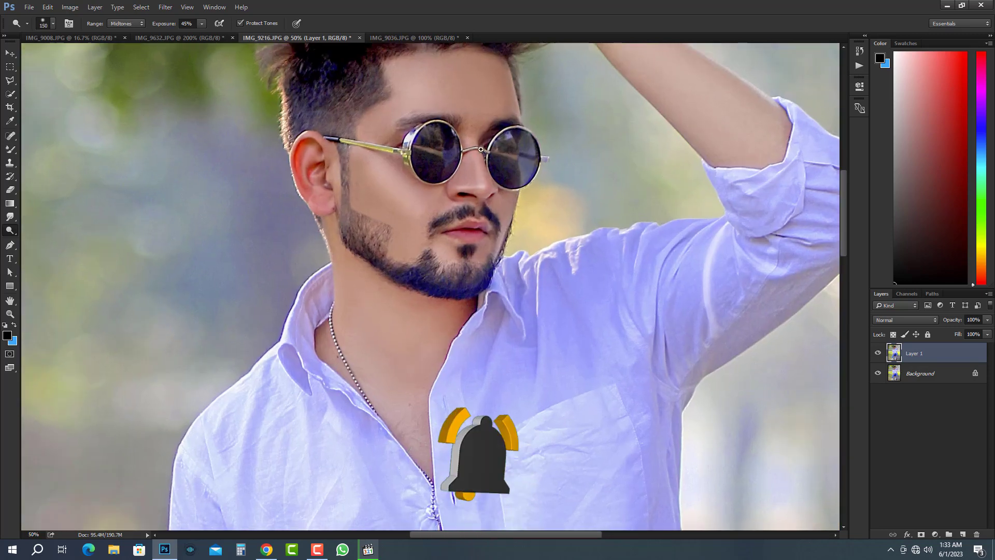
- Switch to the Burn tool on Midtones, undo the test stroke on the nose and lower the exposure to 22%
{"action": "scroll", "coordinate": [466, 218], "scroll_direction": "up", "scroll_amount": 4}
{"action": "key", "text": "shift+o"}
{"action": "key", "text": "bracketleft"}
{"action": "key", "text": "bracketleft"}
{"action": "key", "text": "bracketleft"}
{"action": "key", "text": "bracketleft"}
{"action": "key", "text": "bracketleft"}
{"action": "key", "text": "bracketleft"}
{"action": "key", "text": "bracketleft"}
{"action": "key", "text": "bracketleft"}
{"action": "key", "text": "bracketleft"}
{"action": "left_click_drag", "start_coordinate": [445, 165], "coordinate": [451, 203]}
{"action": "key", "text": "ctrl+z"}
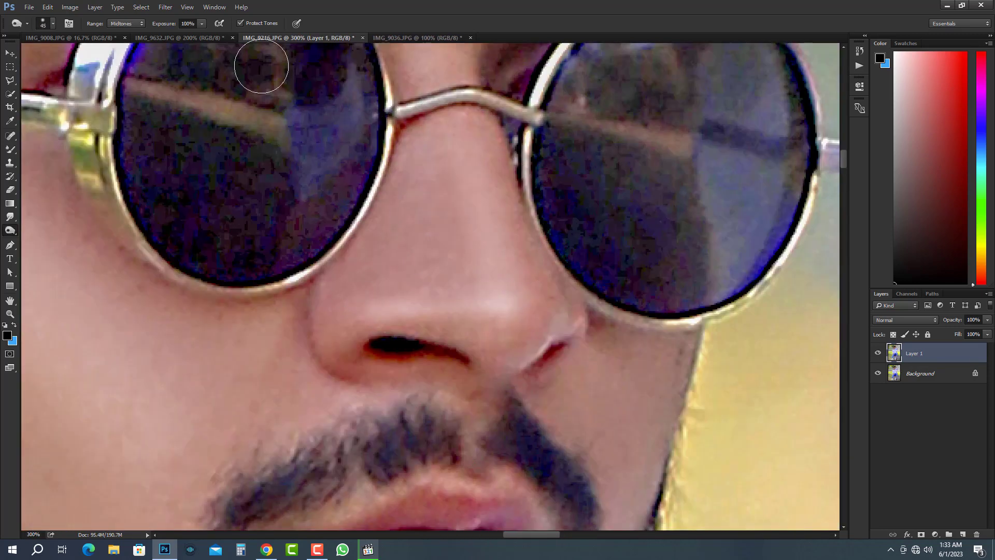
{"action": "left_click_drag", "start_coordinate": [160, 35], "coordinate": [160, 35]}
- Darken the cheek hollow above the beard line with the Burn tool and an 80 px brush
{"action": "mouse_move", "coordinate": [447, 166]}
{"action": "left_mouse_down"}
{"action": "mouse_move", "coordinate": [461, 265]}
{"action": "mouse_move", "coordinate": [876, 147]}
{"action": "left_mouse_up"}
{"action": "key", "text": "bracketright"}
{"action": "key", "text": "bracketright"}
{"action": "key", "text": "bracketright"}
{"action": "key", "text": "bracketright"}
{"action": "key", "text": "bracketright"}
{"action": "key", "text": "bracketright"}
{"action": "key", "text": "bracketright"}
{"action": "key", "text": "bracketright"}
{"action": "key", "text": "bracketright"}
{"action": "key", "text": "bracketright"}
{"action": "key", "text": "bracketright"}
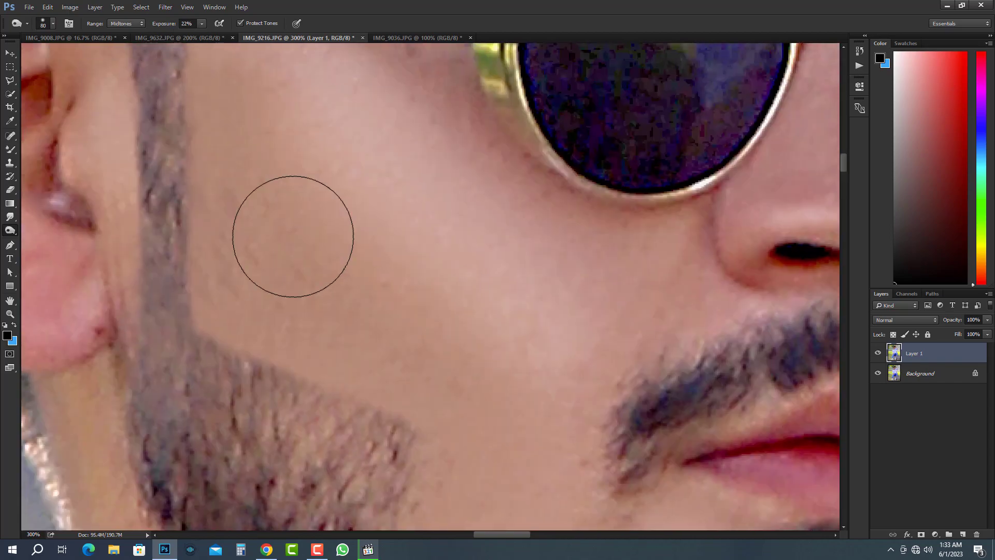
{"action": "left_click_drag", "start_coordinate": [318, 229], "coordinate": [358, 277]}
{"action": "left_click_drag", "start_coordinate": [505, 272], "coordinate": [495, 332]}
- Deepen the shading on the forehead with the Burn tool, adjusting the brush size to fit
{"action": "key", "text": "bracketleft"}
{"action": "key", "text": "bracketleft"}
{"action": "key", "text": "bracketleft"}
{"action": "key", "text": "bracketleft"}
{"action": "key", "text": "bracketleft"}
{"action": "key", "text": "bracketleft"}
{"action": "key", "text": "bracketleft"}
{"action": "key", "text": "bracketleft"}
{"action": "mouse_move", "coordinate": [396, 140]}
{"action": "left_mouse_down"}
{"action": "mouse_move", "coordinate": [642, 279]}
{"action": "mouse_move", "coordinate": [518, 513]}
{"action": "left_mouse_up"}
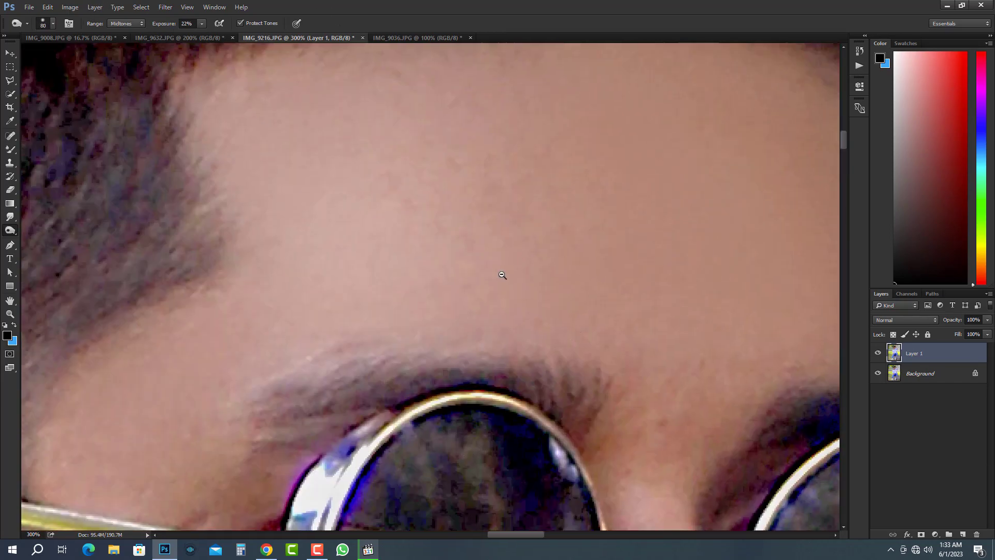
{"action": "scroll", "coordinate": [502, 275], "scroll_direction": "down", "scroll_amount": 1}
{"action": "key", "text": "bracketright"}
{"action": "key", "text": "bracketright"}
{"action": "key", "text": "bracketright"}
{"action": "key", "text": "bracketright"}
{"action": "key", "text": "bracketright"}
{"action": "key", "text": "bracketright"}
{"action": "key", "text": "bracketright"}
{"action": "key", "text": "bracketright"}
{"action": "key", "text": "bracketright"}
{"action": "scroll", "coordinate": [384, 292], "scroll_direction": "down", "scroll_amount": 3}
- Brighten the forehead with the Dodge tool at 26% exposure and a brush of 300 px or larger
{"action": "key", "text": "shift+o"}
{"action": "key", "text": "shift+o"}
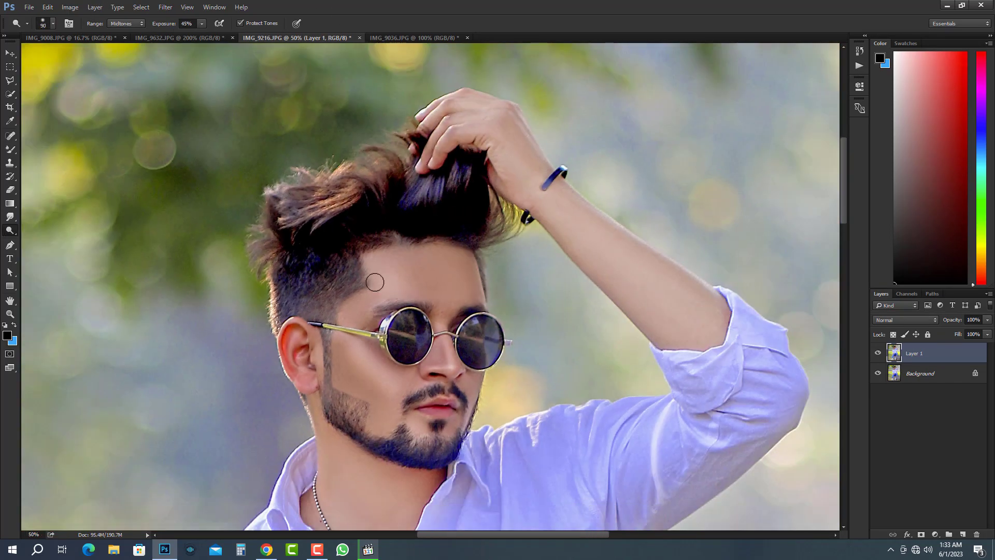
{"action": "scroll", "coordinate": [373, 282], "scroll_direction": "up", "scroll_amount": 1}
{"action": "mouse_move", "coordinate": [393, 288]}
{"action": "left_mouse_down"}
{"action": "mouse_move", "coordinate": [374, 262]}
{"action": "mouse_move", "coordinate": [412, 284]}
{"action": "mouse_move", "coordinate": [406, 315]}
{"action": "mouse_move", "coordinate": [369, 255]}
{"action": "left_mouse_up"}
{"action": "key", "text": "bracketright"}
{"action": "key", "text": "bracketright"}
{"action": "key", "text": "bracketright"}
{"action": "key", "text": "bracketright"}
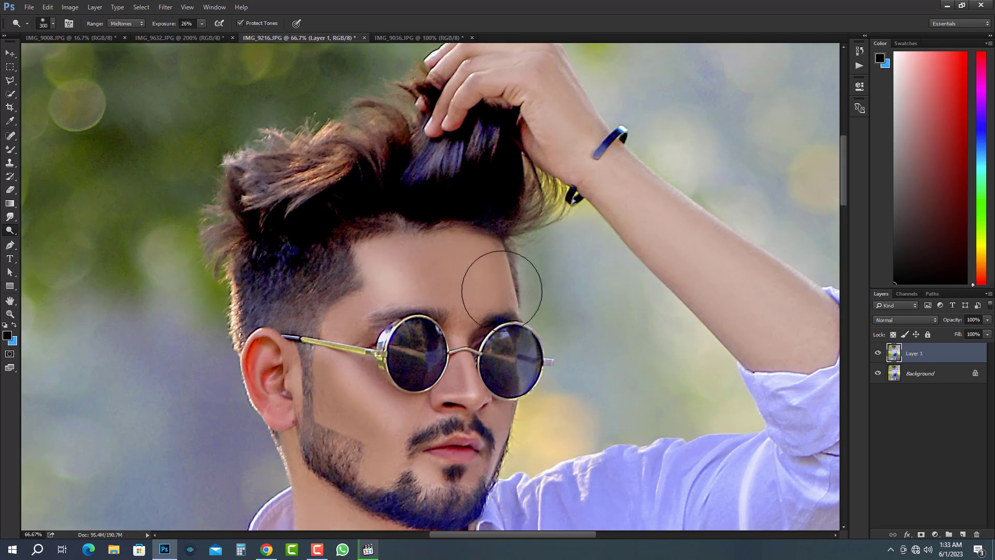
{"action": "left_click", "coordinate": [504, 288]}
{"action": "key", "text": "bracketright"}
{"action": "left_click", "coordinate": [437, 264]}
- Highlight the upper lip edge and the lower lip with a small Dodge brush at 26% exposure
{"action": "left_click_drag", "start_coordinate": [474, 392], "coordinate": [467, 330]}
{"action": "key", "text": "bracketleft"}
{"action": "key", "text": "bracketleft"}
{"action": "key", "text": "bracketleft"}
{"action": "key", "text": "bracketleft"}
{"action": "scroll", "coordinate": [460, 348], "scroll_direction": "up", "scroll_amount": 1}
{"action": "key", "text": "bracketleft"}
{"action": "key", "text": "bracketleft"}
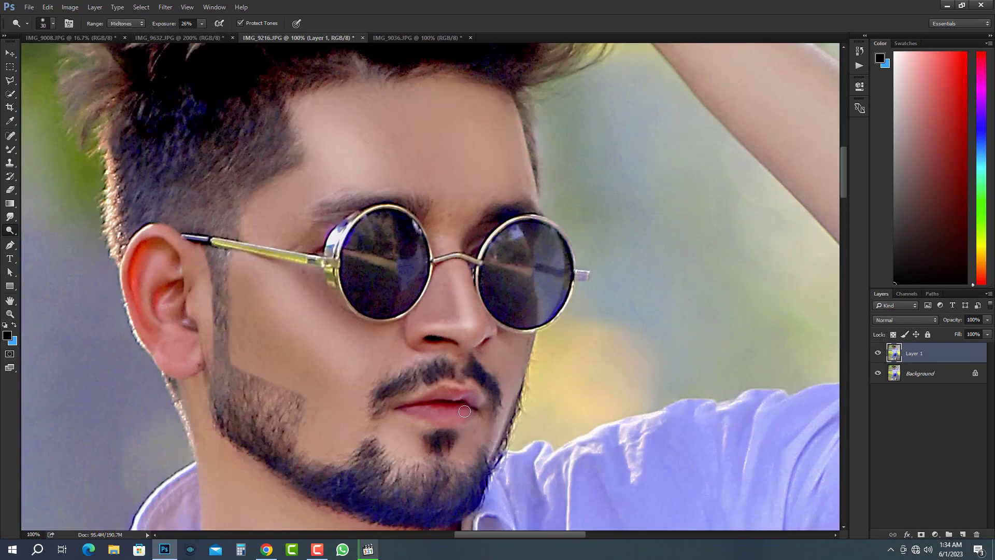
{"action": "key", "text": "bracketright"}
{"action": "scroll", "coordinate": [469, 386], "scroll_direction": "up", "scroll_amount": 1}
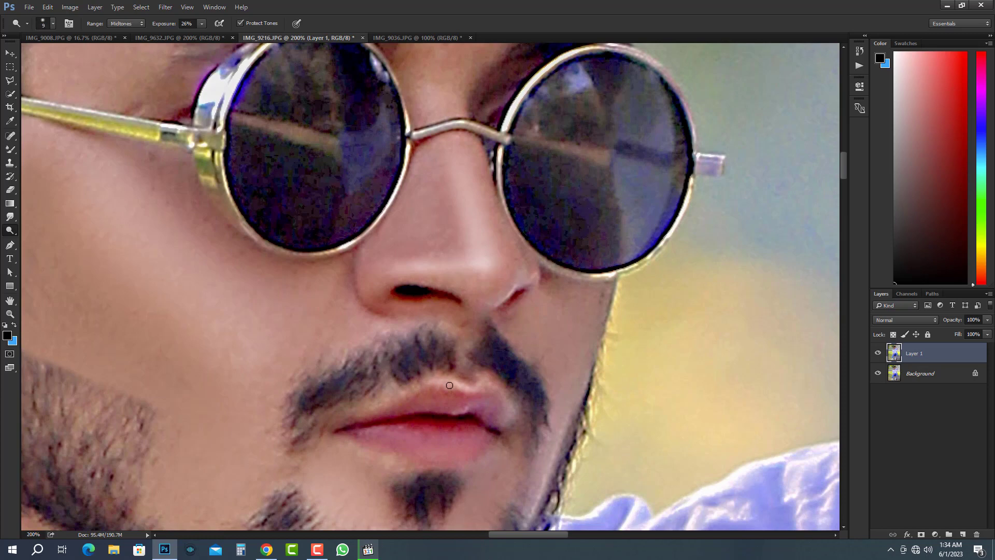
{"action": "left_click_drag", "start_coordinate": [378, 435], "coordinate": [395, 336]}
{"action": "key", "text": "bracketright"}
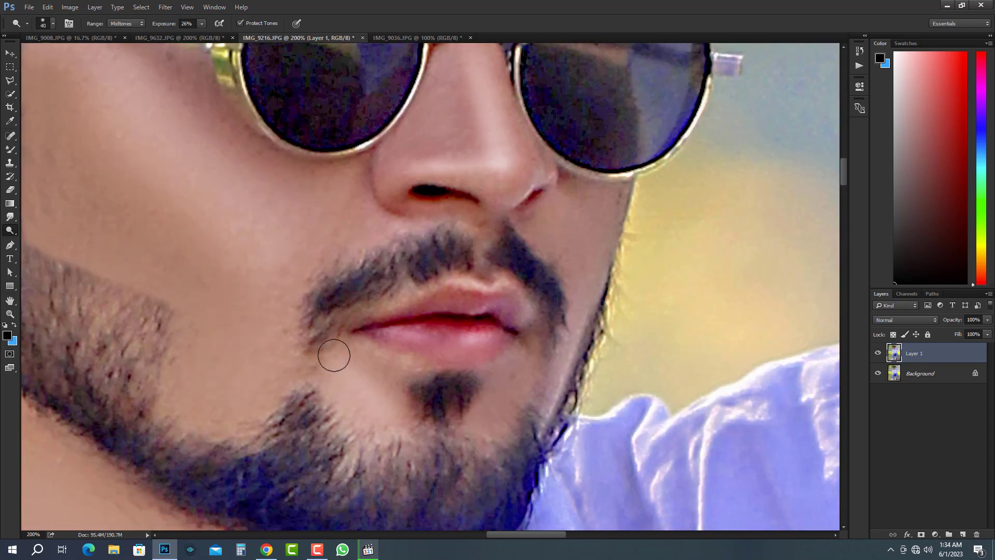
- Brighten the skin beside the mouth and the cheekbone with the Dodge tool at 26% exposure, enlarging the brush to about 70 px
{"action": "left_click_drag", "start_coordinate": [472, 401], "coordinate": [511, 372]}
{"action": "left_click_drag", "start_coordinate": [363, 238], "coordinate": [420, 331]}
{"action": "left_click_drag", "start_coordinate": [492, 314], "coordinate": [434, 331]}
{"action": "left_click_drag", "start_coordinate": [331, 280], "coordinate": [427, 315]}
{"action": "key", "text": "bracketright"}
{"action": "key", "text": "bracketright"}
{"action": "key", "text": "bracketright"}
{"action": "key", "text": "bracketright"}
{"action": "key", "text": "bracketright"}
{"action": "key", "text": "bracketright"}
{"action": "key", "text": "bracketright"}
{"action": "left_click_drag", "start_coordinate": [406, 361], "coordinate": [211, 196]}
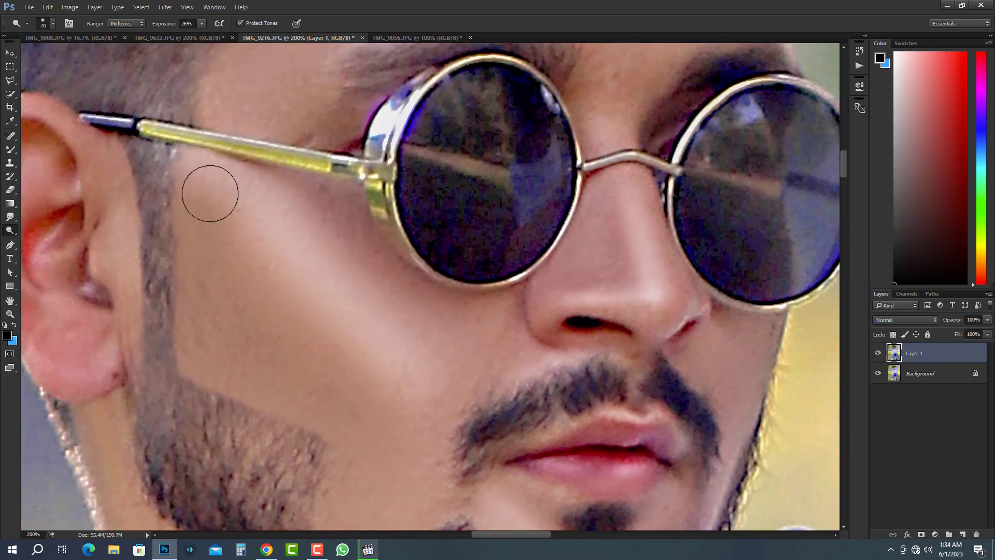
{"action": "left_click_drag", "start_coordinate": [335, 299], "coordinate": [393, 297]}
- Highlight the inner folds of the ear with a 20 px Dodge brush at 26% exposure
{"action": "key", "text": "bracketleft"}
{"action": "key", "text": "bracketleft"}
{"action": "key", "text": "bracketleft"}
{"action": "key", "text": "bracketleft"}
{"action": "key", "text": "bracketleft"}
{"action": "key", "text": "bracketleft"}
{"action": "key", "text": "bracketleft"}
{"action": "key", "text": "bracketleft"}
{"action": "key", "text": "bracketleft"}
{"action": "mouse_move", "coordinate": [72, 174]}
{"action": "left_mouse_down"}
{"action": "mouse_move", "coordinate": [80, 269]}
{"action": "mouse_move", "coordinate": [150, 303]}
{"action": "left_mouse_up"}
{"action": "left_click_drag", "start_coordinate": [128, 379], "coordinate": [247, 391]}
{"action": "key", "text": "bracketleft"}
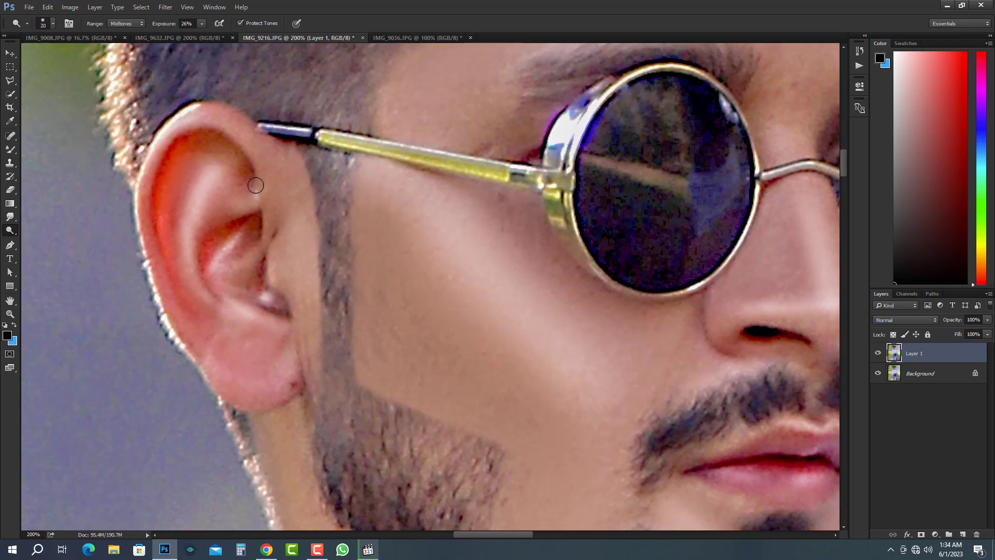
{"action": "left_click_drag", "start_coordinate": [256, 185], "coordinate": [258, 203]}
{"action": "left_click_drag", "start_coordinate": [388, 362], "coordinate": [338, 258]}
- Lighten the lower lip area and the chin skin with a Dodge brush between 15 and 35 px
{"action": "left_click_drag", "start_coordinate": [634, 272], "coordinate": [481, 254]}
{"action": "left_click_drag", "start_coordinate": [635, 337], "coordinate": [590, 232]}
{"action": "key", "text": "bracketright"}
{"action": "key", "text": "bracketright"}
{"action": "key", "text": "bracketright"}
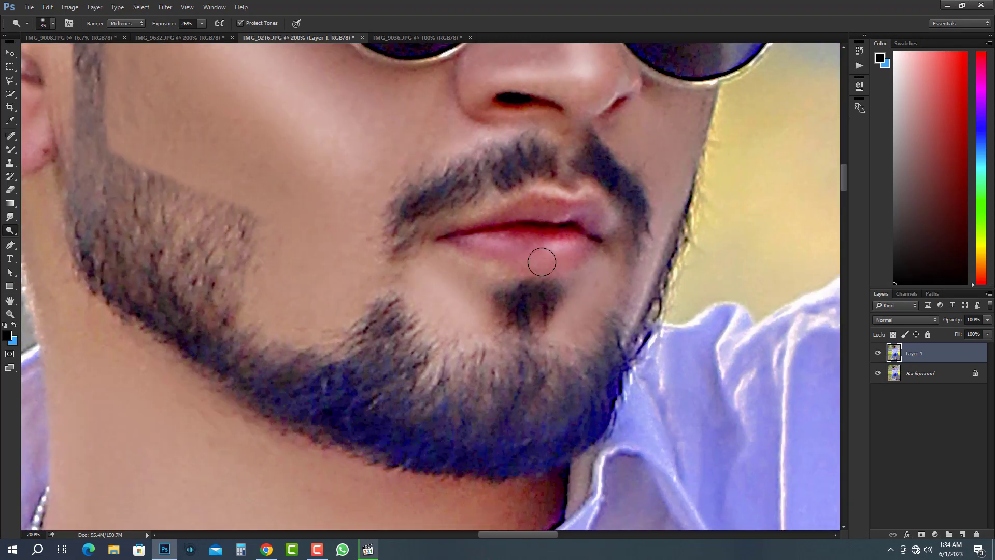
{"action": "key", "text": "bracketleft"}
{"action": "key", "text": "bracketleft"}
{"action": "key", "text": "bracketleft"}
{"action": "key", "text": "bracketleft"}
{"action": "scroll", "coordinate": [469, 278], "scroll_direction": "down", "scroll_amount": 5}
{"action": "scroll", "coordinate": [469, 277], "scroll_direction": "down", "scroll_amount": 7}
{"action": "scroll", "coordinate": [463, 262], "scroll_direction": "up", "scroll_amount": 7}
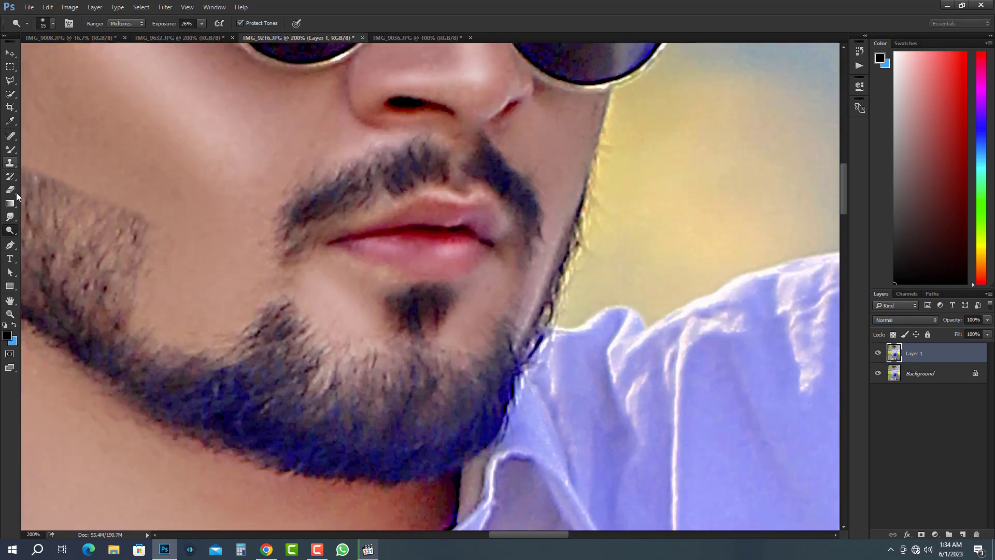
{"action": "left_click", "coordinate": [12, 189]}
{"action": "scroll", "coordinate": [368, 246], "scroll_direction": "down", "scroll_amount": 7}
{"action": "scroll", "coordinate": [395, 271], "scroll_direction": "up", "scroll_amount": 7}
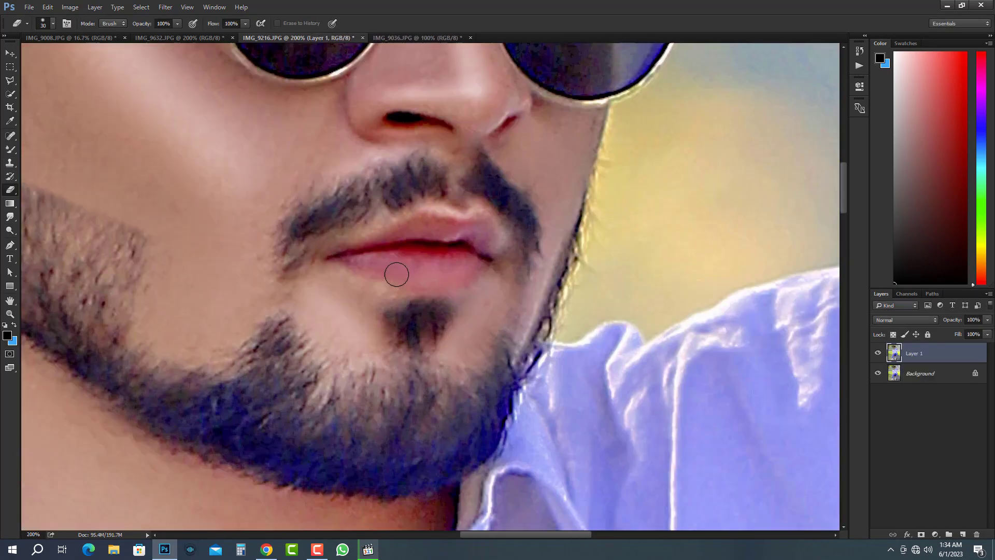
{"action": "key", "text": "o"}
- Duplicate Layer 1 and smooth the skin on the copy with the SkinFiner filter
{"action": "scroll", "coordinate": [396, 275], "scroll_direction": "down", "scroll_amount": 8}
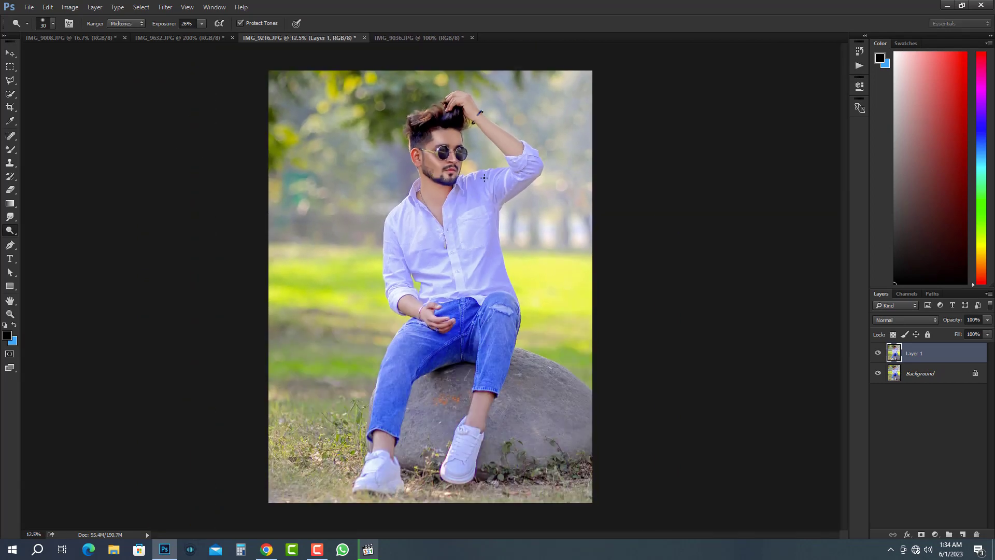
{"action": "key", "text": "ctrl+j"}
{"action": "scroll", "coordinate": [476, 139], "scroll_direction": "up", "scroll_amount": 2}
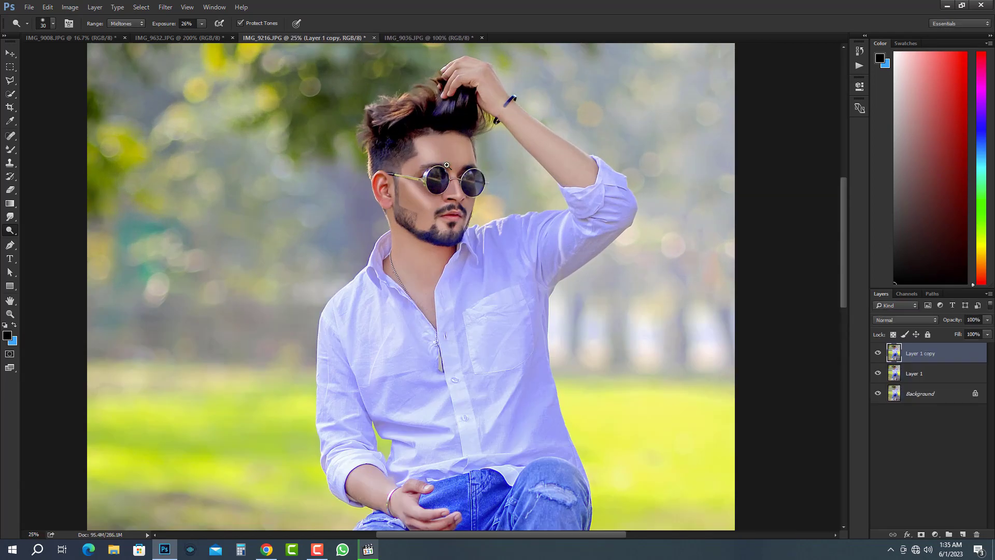
{"action": "scroll", "coordinate": [447, 165], "scroll_direction": "up", "scroll_amount": 1}
{"action": "key", "text": "p"}
{"action": "left_click", "coordinate": [165, 8]}
{"action": "mouse_move", "coordinate": [216, 226]}
{"action": "left_click", "coordinate": [332, 226]}
{"action": "scroll", "coordinate": [439, 226], "scroll_direction": "up", "scroll_amount": 1}
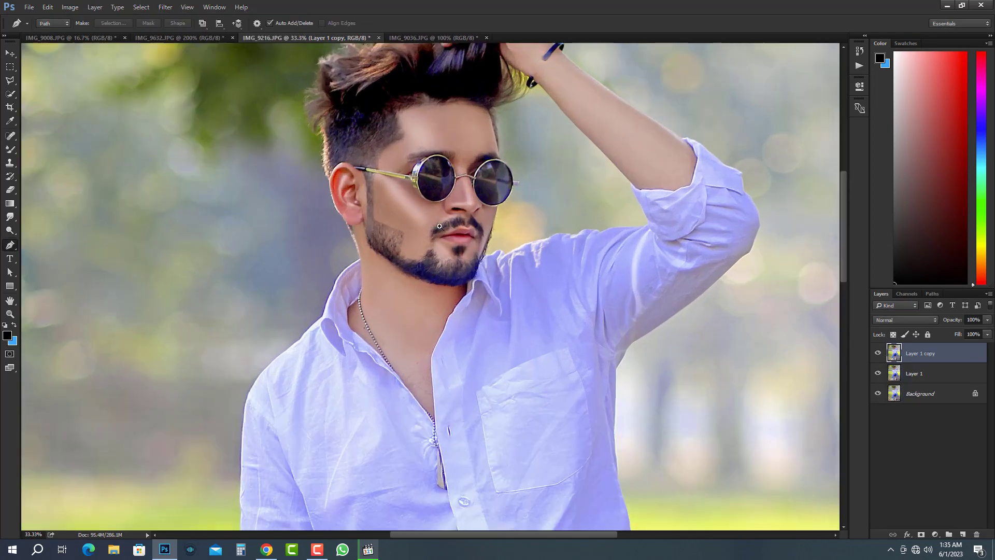
{"action": "scroll", "coordinate": [440, 226], "scroll_direction": "up", "scroll_amount": 1}
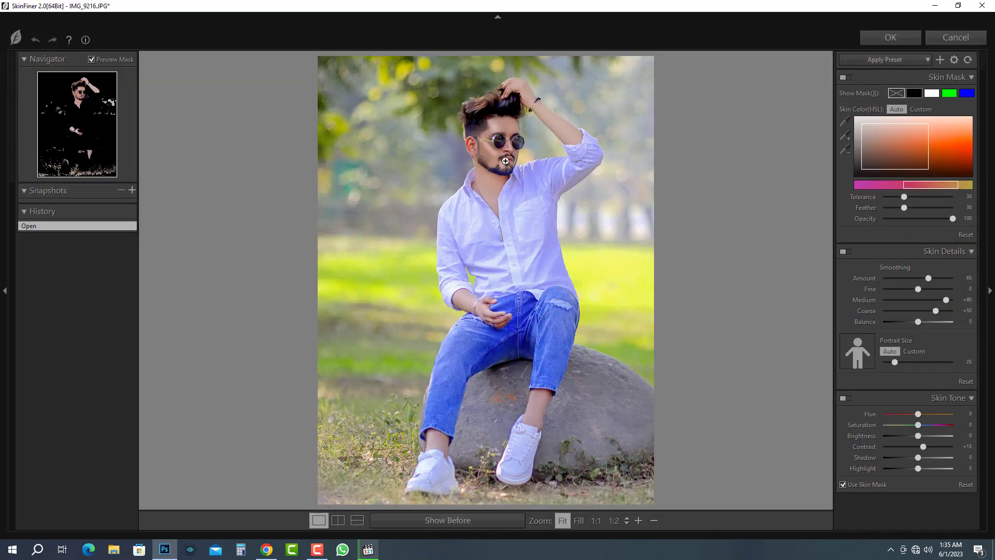
{"action": "left_click", "coordinate": [504, 151]}
{"action": "key", "text": "Return"}
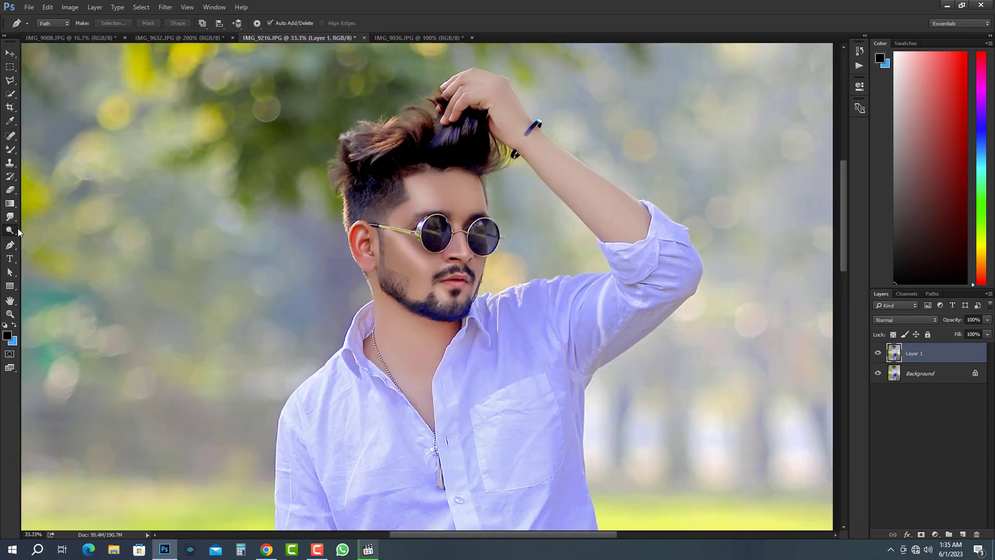
- Merge the smoothed Layer 1 into the Background
{"action": "left_click", "coordinate": [17, 230]}
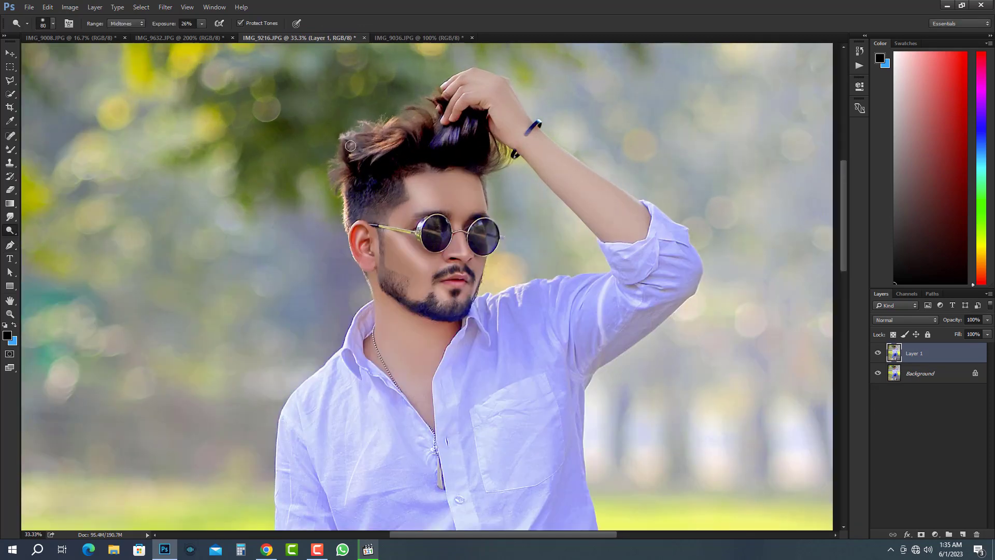
{"action": "scroll", "coordinate": [357, 210], "scroll_direction": "down", "scroll_amount": 4}
{"action": "key", "text": "ctrl+e"}
{"action": "scroll", "coordinate": [441, 162], "scroll_direction": "up", "scroll_amount": 6}
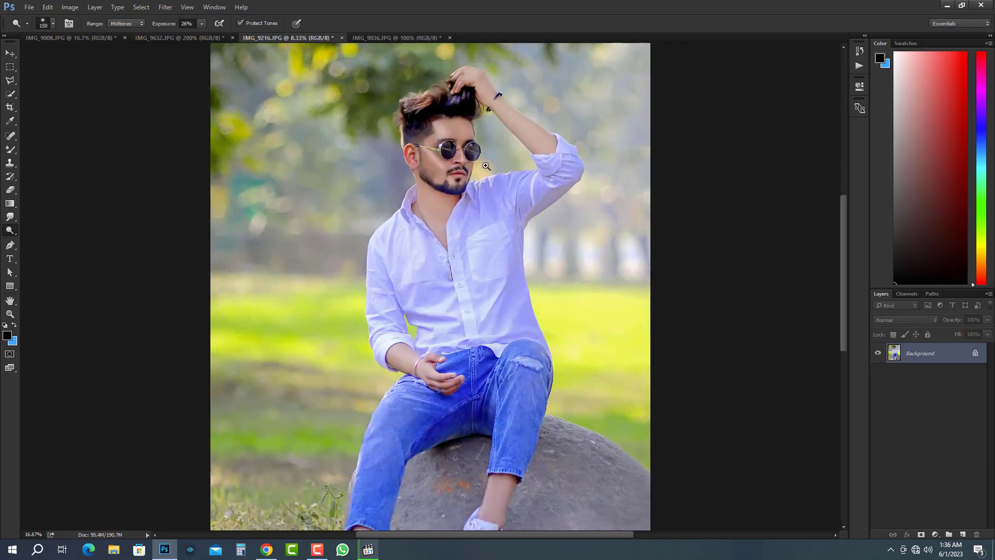
- Darken and extend the outer end of the eyebrow nearest the ear with a 15 px Burn brush at 22% exposure
{"action": "key", "text": "bracketright"}
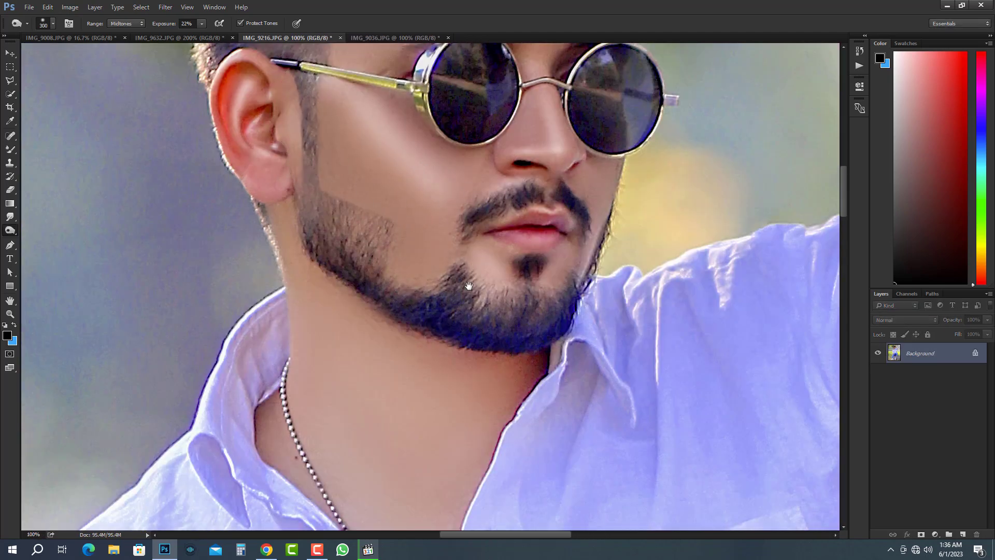
{"action": "left_click_drag", "start_coordinate": [469, 286], "coordinate": [470, 374]}
{"action": "key", "text": "bracketleft"}
{"action": "key", "text": "bracketleft"}
{"action": "key", "text": "bracketleft"}
{"action": "key", "text": "bracketleft"}
{"action": "key", "text": "bracketleft"}
{"action": "key", "text": "bracketleft"}
{"action": "scroll", "coordinate": [551, 324], "scroll_direction": "up", "scroll_amount": 1}
{"action": "scroll", "coordinate": [461, 350], "scroll_direction": "down", "scroll_amount": 1}
{"action": "key", "text": "bracketleft"}
{"action": "key", "text": "bracketleft"}
{"action": "key", "text": "bracketleft"}
{"action": "key", "text": "bracketleft"}
{"action": "key", "text": "bracketleft"}
{"action": "key", "text": "bracketleft"}
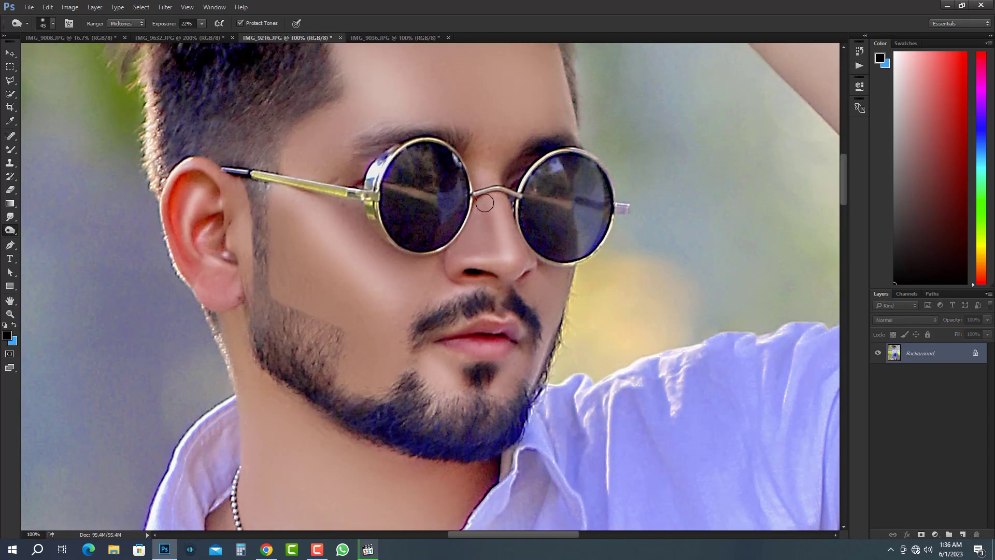
{"action": "scroll", "coordinate": [508, 208], "scroll_direction": "up", "scroll_amount": 1}
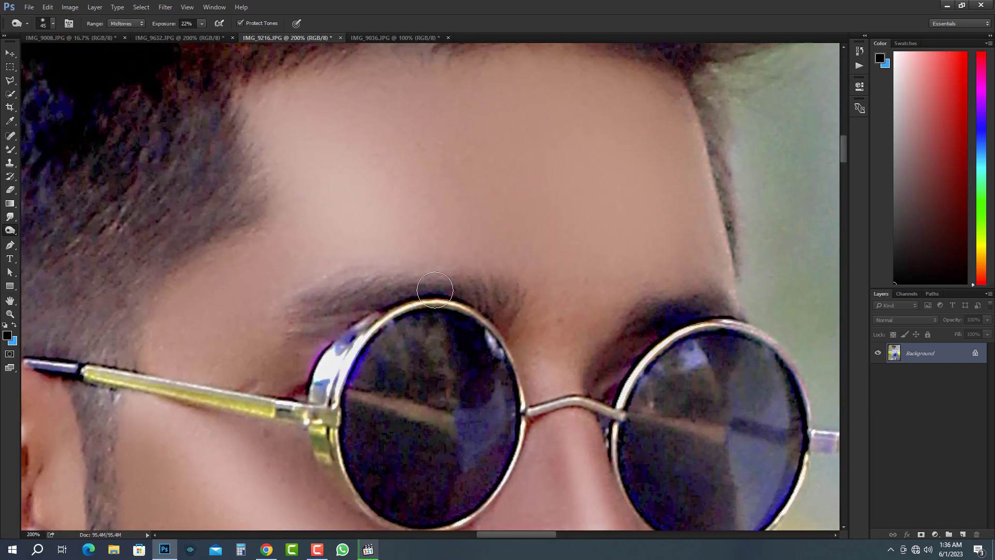
{"action": "key", "text": "bracketleft"}
{"action": "key", "text": "bracketleft"}
{"action": "key", "text": "bracketleft"}
{"action": "key", "text": "bracketleft"}
{"action": "key", "text": "bracketleft"}
{"action": "mouse_move", "coordinate": [311, 296]}
{"action": "left_mouse_down"}
{"action": "mouse_move", "coordinate": [289, 313]}
{"action": "mouse_move", "coordinate": [346, 283]}
{"action": "left_mouse_up"}
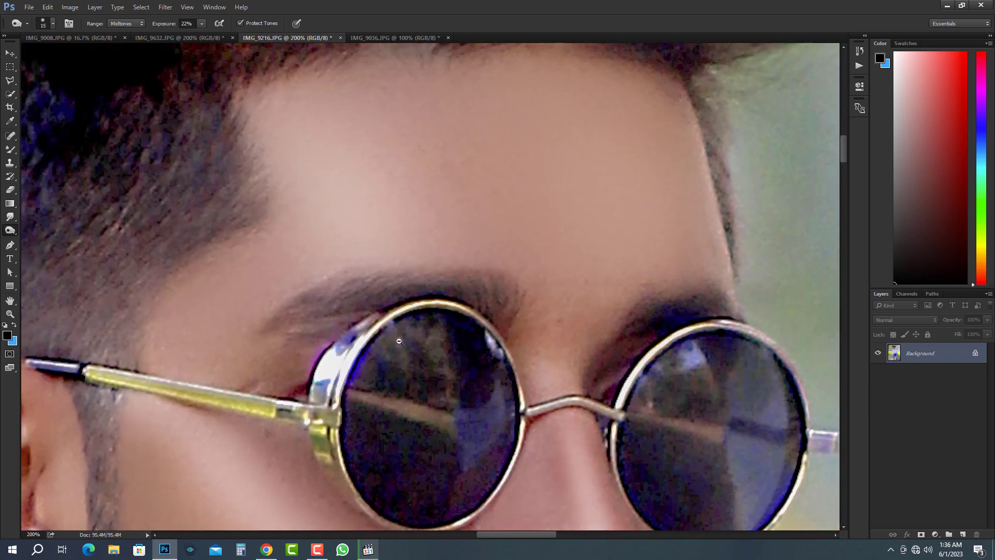
- Darken the outer edge of the moustache with a 9 px Burn brush at 22% exposure
{"action": "scroll", "coordinate": [410, 332], "scroll_direction": "down", "scroll_amount": 7}
{"action": "scroll", "coordinate": [439, 207], "scroll_direction": "up", "scroll_amount": 8}
{"action": "key", "text": "bracketleft"}
{"action": "key", "text": "bracketleft"}
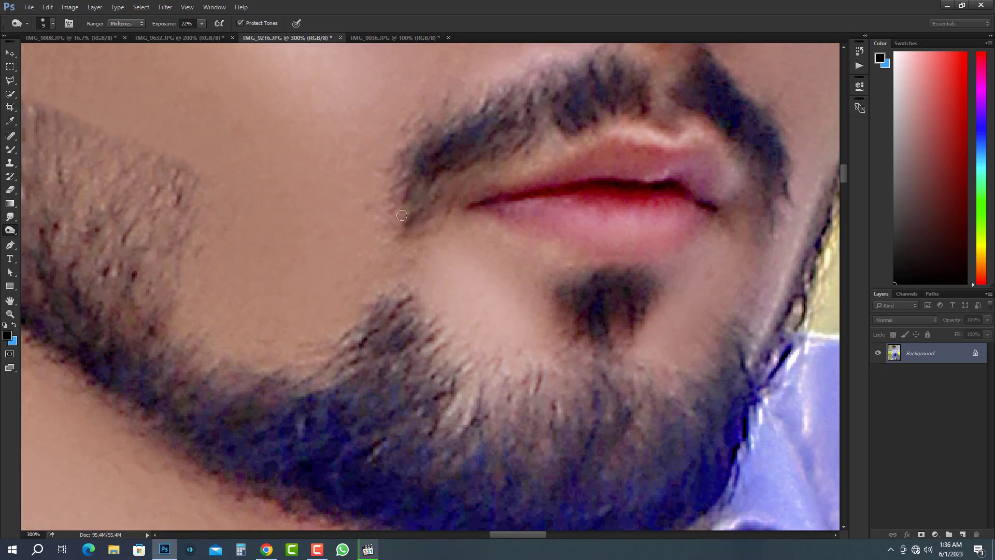
{"action": "left_click_drag", "start_coordinate": [293, 168], "coordinate": [284, 223]}
- Clean the uneven skin and stray hairs below the mouth corner with the Clone Stamp at 48% opacity
{"action": "scroll", "coordinate": [373, 219], "scroll_direction": "up", "scroll_amount": 1}
{"action": "key", "text": "s"}
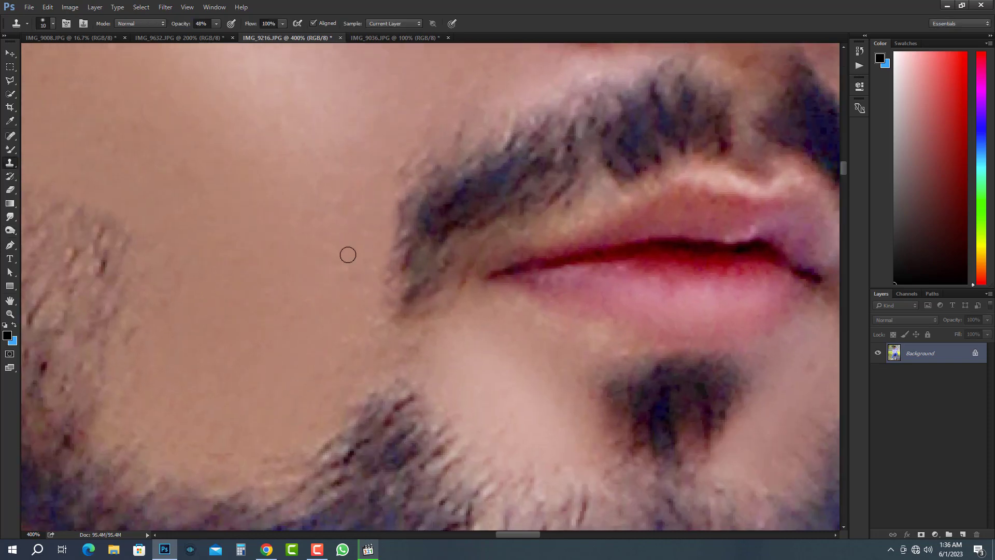
{"action": "left_click", "coordinate": [430, 245]}
{"action": "key", "text": "bracketright"}
{"action": "left_click_drag", "start_coordinate": [462, 305], "coordinate": [438, 334]}
{"action": "key", "text": "ctrl+z"}
{"action": "key", "text": "bracketright"}
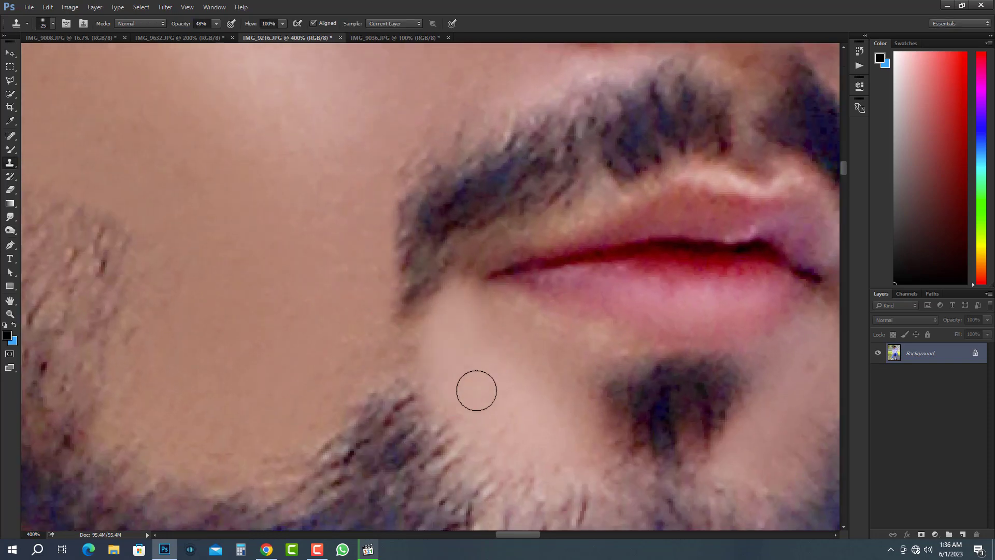
{"action": "key", "text": "bracketleft"}
{"action": "mouse_move", "coordinate": [505, 447]}
{"action": "left_mouse_down"}
{"action": "mouse_move", "coordinate": [441, 417]}
{"action": "mouse_move", "coordinate": [438, 393]}
{"action": "left_mouse_up"}
{"action": "left_click_drag", "start_coordinate": [438, 414], "coordinate": [413, 293]}
{"action": "key", "text": "bracketleft"}
{"action": "key", "text": "bracketleft"}
- Tidy the upper edge of the chin beard with small Clone Stamp strokes, sampling from the nearby beard
{"action": "left_click_drag", "start_coordinate": [583, 362], "coordinate": [458, 363]}
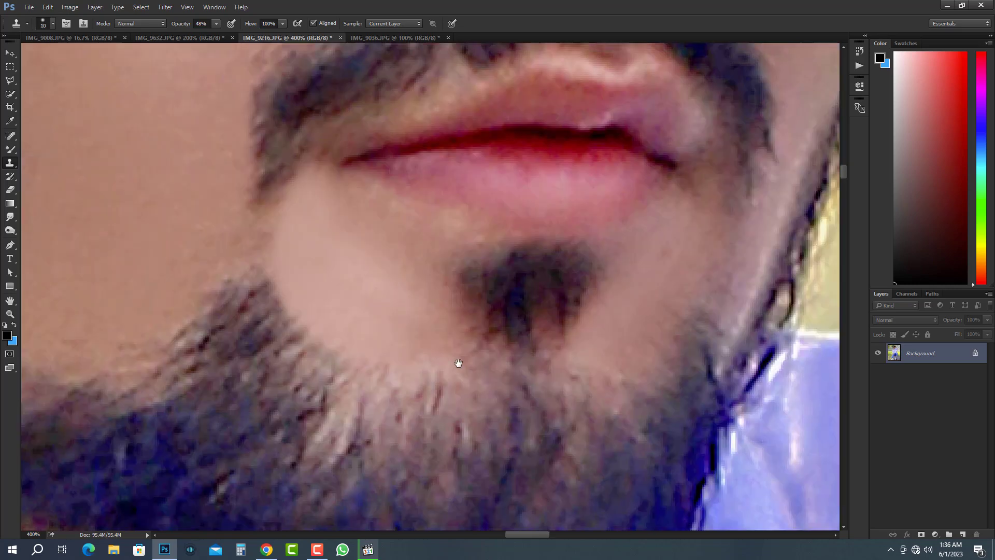
{"action": "left_click", "coordinate": [288, 382], "text": "alt"}
{"action": "left_click_drag", "start_coordinate": [336, 382], "coordinate": [414, 379]}
{"action": "left_click_drag", "start_coordinate": [328, 402], "coordinate": [298, 447]}
{"action": "left_click_drag", "start_coordinate": [274, 357], "coordinate": [352, 399]}
{"action": "key", "text": "bracketright"}
{"action": "mouse_move", "coordinate": [353, 399]}
{"action": "left_mouse_down"}
{"action": "mouse_move", "coordinate": [386, 418]}
{"action": "mouse_move", "coordinate": [357, 435]}
{"action": "left_mouse_up"}
{"action": "key", "text": "bracketleft"}
{"action": "key", "text": "bracketleft"}
- Duplicate the Background and blend the cheek skin with a 100 px Mixer Brush set to 15% wet, load, mix and flow
{"action": "scroll", "coordinate": [381, 389], "scroll_direction": "down", "scroll_amount": 7}
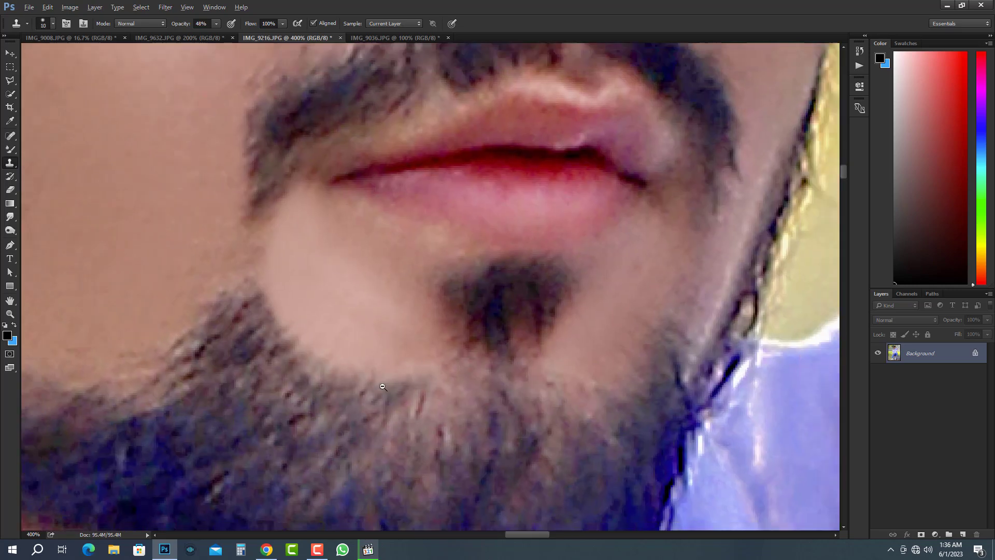
{"action": "scroll", "coordinate": [399, 390], "scroll_direction": "up", "scroll_amount": 5}
{"action": "key", "text": "ctrl+j"}
{"action": "key", "text": "b"}
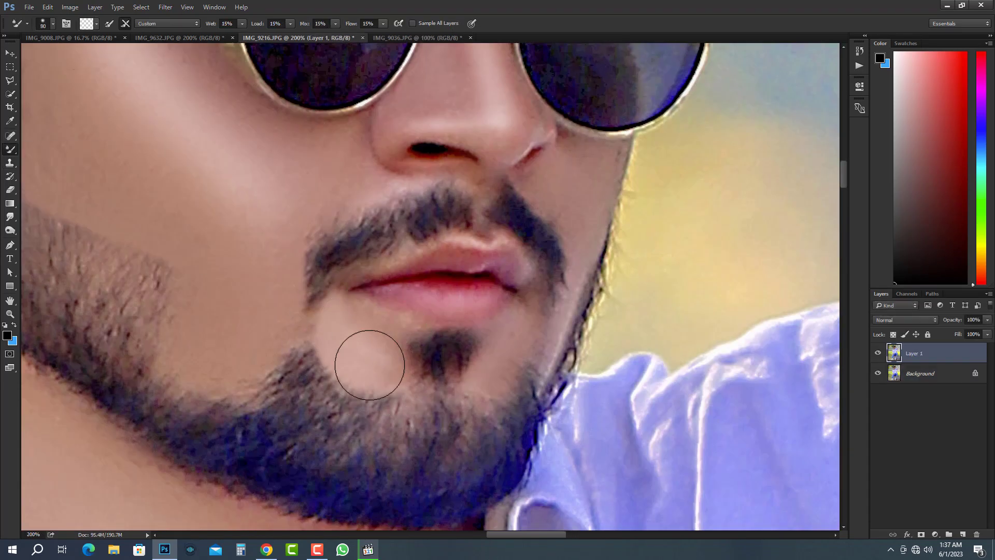
{"action": "scroll", "coordinate": [312, 269], "scroll_direction": "down", "scroll_amount": 1}
{"action": "scroll", "coordinate": [275, 234], "scroll_direction": "up", "scroll_amount": 1}
{"action": "left_click_drag", "start_coordinate": [203, 153], "coordinate": [316, 297]}
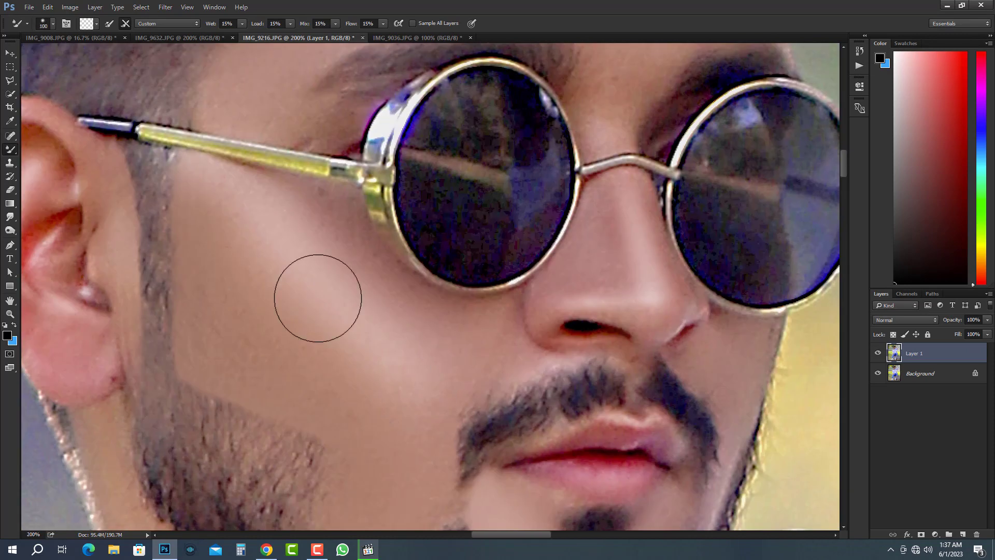
{"action": "key", "text": "bracketright"}
- Blend the skin on the nose with a 40 px Mixer Brush and on the forehead with a 100 px one
{"action": "scroll", "coordinate": [323, 343], "scroll_direction": "down", "scroll_amount": 1}
{"action": "scroll", "coordinate": [462, 277], "scroll_direction": "up", "scroll_amount": 1}
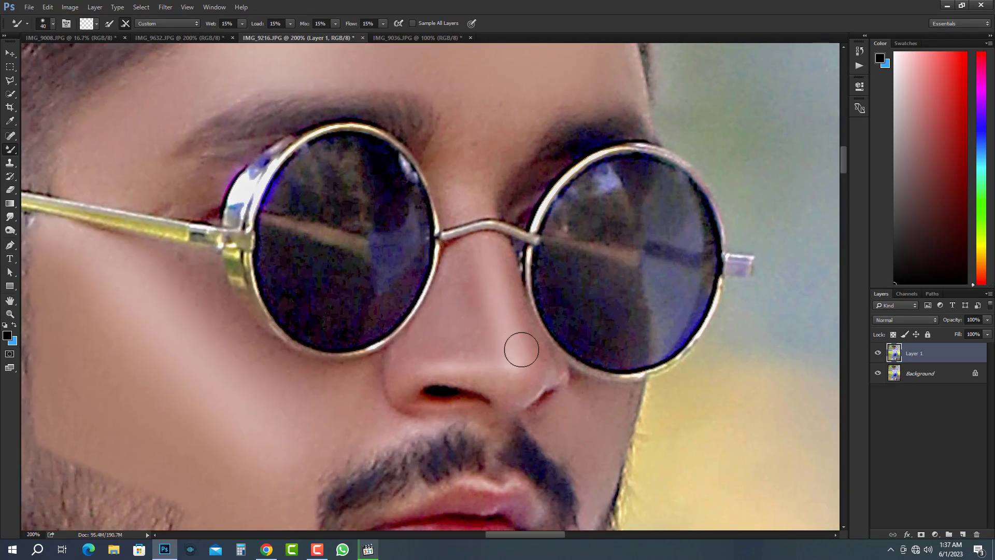
{"action": "scroll", "coordinate": [464, 316], "scroll_direction": "down", "scroll_amount": 1}
{"action": "scroll", "coordinate": [418, 67], "scroll_direction": "up", "scroll_amount": 1}
{"action": "key", "text": "bracketright"}
{"action": "key", "text": "bracketright"}
{"action": "key", "text": "bracketright"}
{"action": "key", "text": "bracketright"}
{"action": "key", "text": "bracketright"}
{"action": "key", "text": "bracketright"}
{"action": "key", "text": "bracketright"}
{"action": "key", "text": "bracketright"}
{"action": "key", "text": "bracketright"}
{"action": "mouse_move", "coordinate": [480, 278]}
{"action": "left_mouse_down"}
{"action": "mouse_move", "coordinate": [485, 255]}
{"action": "mouse_move", "coordinate": [427, 266]}
{"action": "left_mouse_up"}
{"action": "key", "text": "bracketleft"}
{"action": "key", "text": "bracketleft"}
{"action": "key", "text": "bracketleft"}
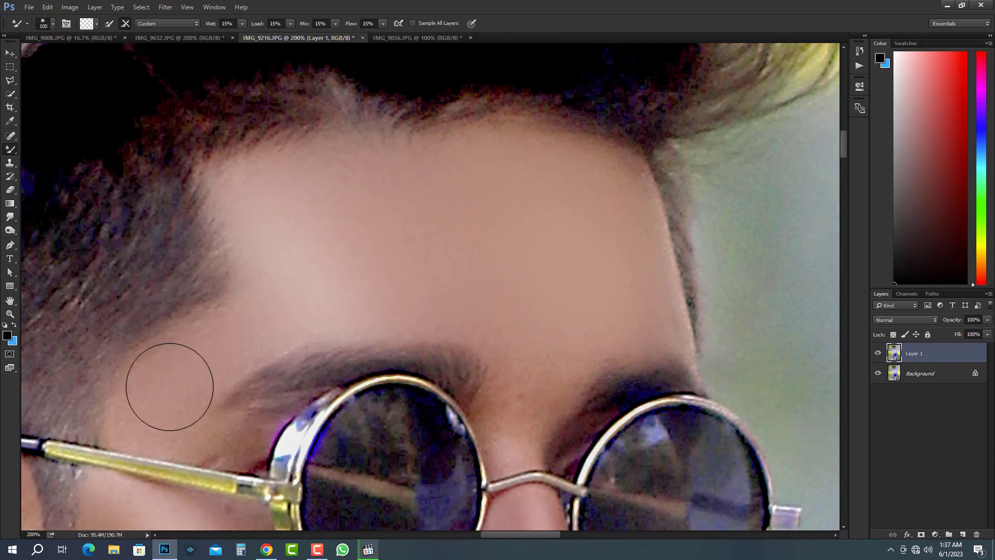
{"action": "scroll", "coordinate": [262, 280], "scroll_direction": "down", "scroll_amount": 1}
{"action": "key", "text": "bracketright"}
- Blend the neck skin below the beard with a 50 px Mixer Brush
{"action": "scroll", "coordinate": [287, 285], "scroll_direction": "down", "scroll_amount": 3}
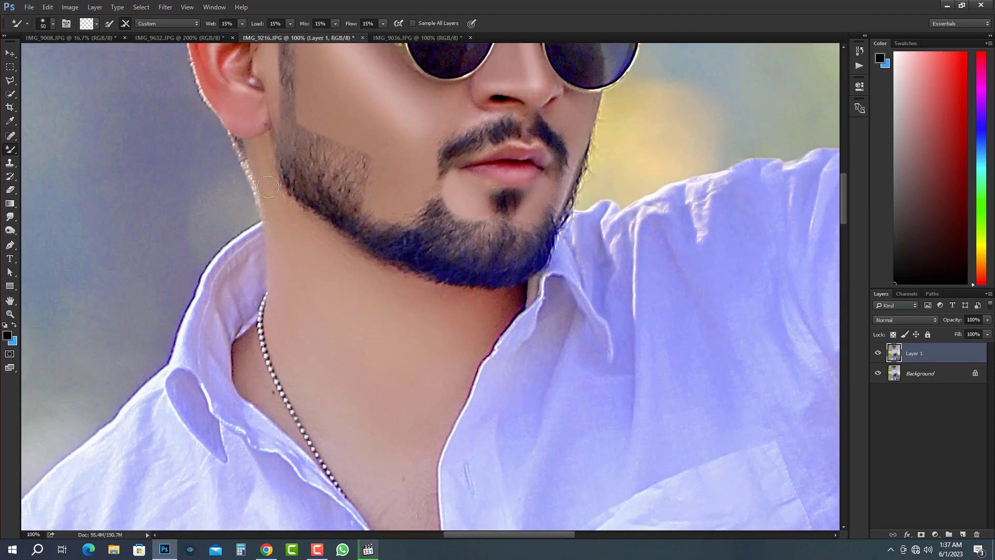
{"action": "scroll", "coordinate": [464, 313], "scroll_direction": "down", "scroll_amount": 1}
{"action": "key", "text": "bracketleft"}
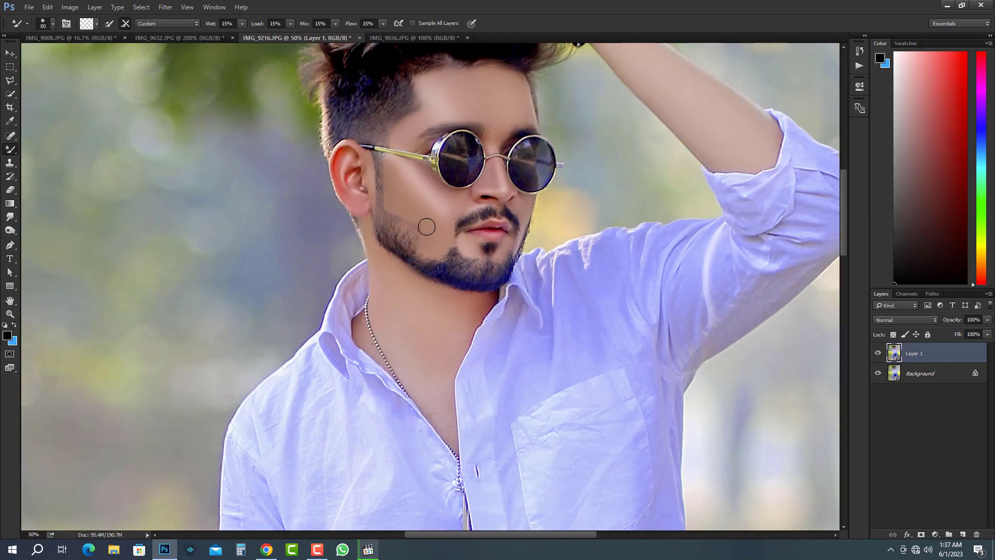
- Merge the blended skin layer into the Background and duplicate the Background
{"action": "scroll", "coordinate": [406, 128], "scroll_direction": "down", "scroll_amount": 3}
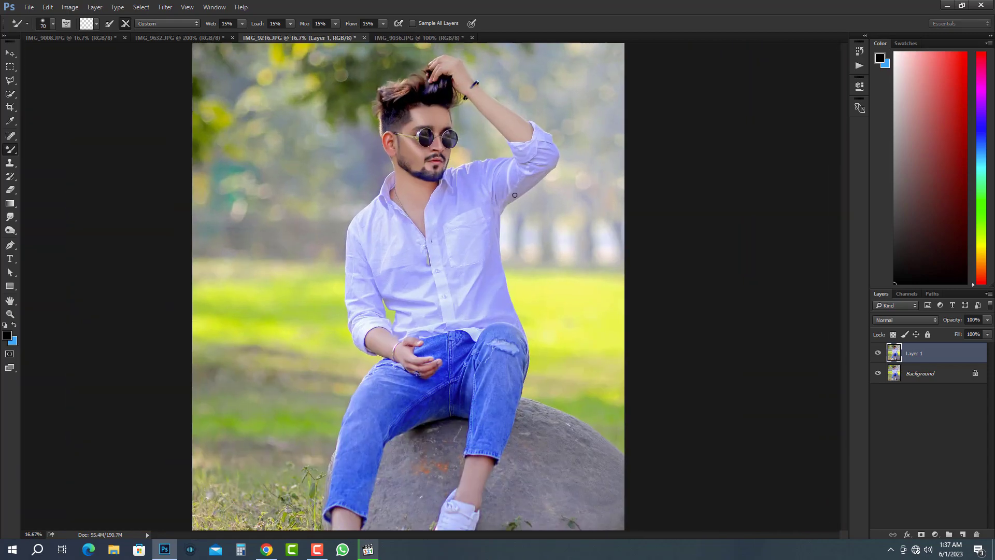
{"action": "key", "text": "ctrl+e"}
{"action": "scroll", "coordinate": [404, 109], "scroll_direction": "up", "scroll_amount": 3}
{"action": "key", "text": "ctrl+j"}
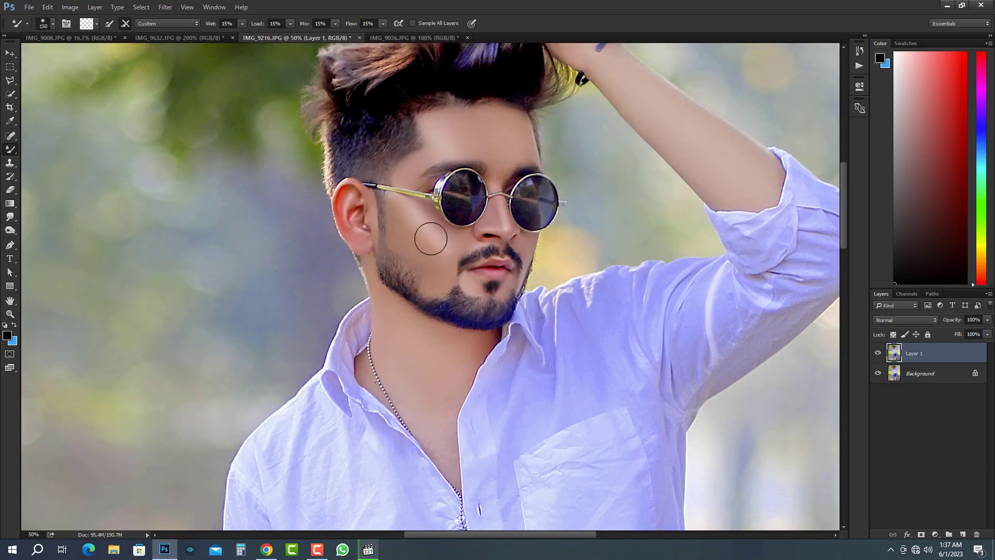
{"action": "scroll", "coordinate": [448, 253], "scroll_direction": "down", "scroll_amount": 2}
{"action": "scroll", "coordinate": [448, 254], "scroll_direction": "up", "scroll_amount": 1}
{"action": "scroll", "coordinate": [571, 195], "scroll_direction": "down", "scroll_amount": 2}
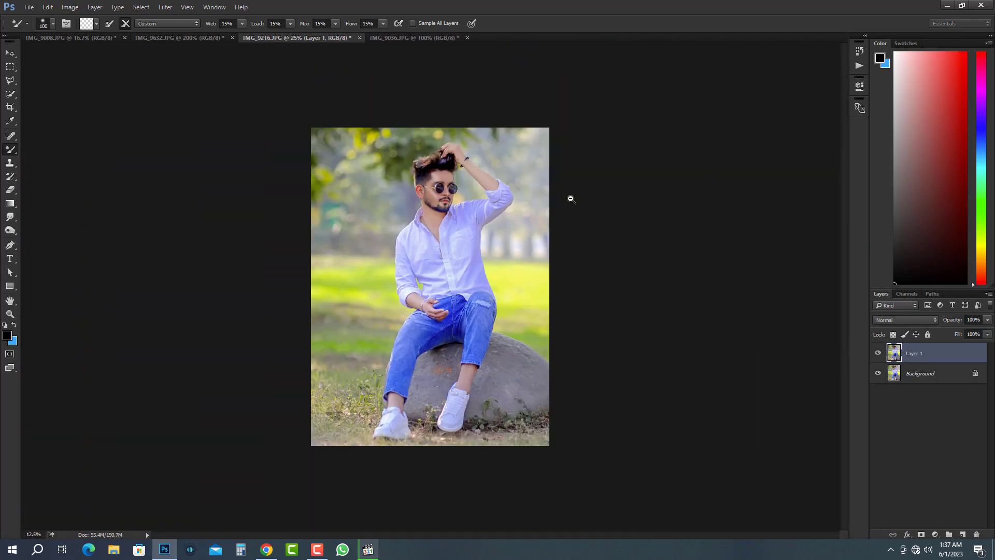
- Merge the new copy down and create another duplicate of the Background for Camera Raw adjustments
{"action": "key", "text": "ctrl+e"}
{"action": "scroll", "coordinate": [374, 224], "scroll_direction": "down", "scroll_amount": 1}
{"action": "key", "text": "ctrl+j"}
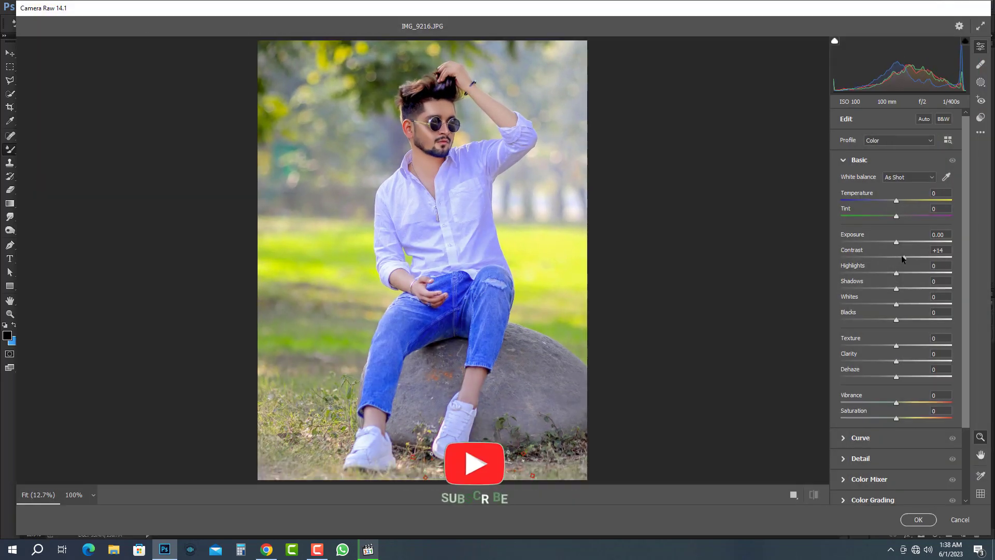
- Apply Camera Raw to Layer 1 with Highlights -52, Shadows +32, Whites +31, Blacks +21 and Clarity +27
{"action": "left_click_drag", "start_coordinate": [901, 255], "coordinate": [936, 260]}
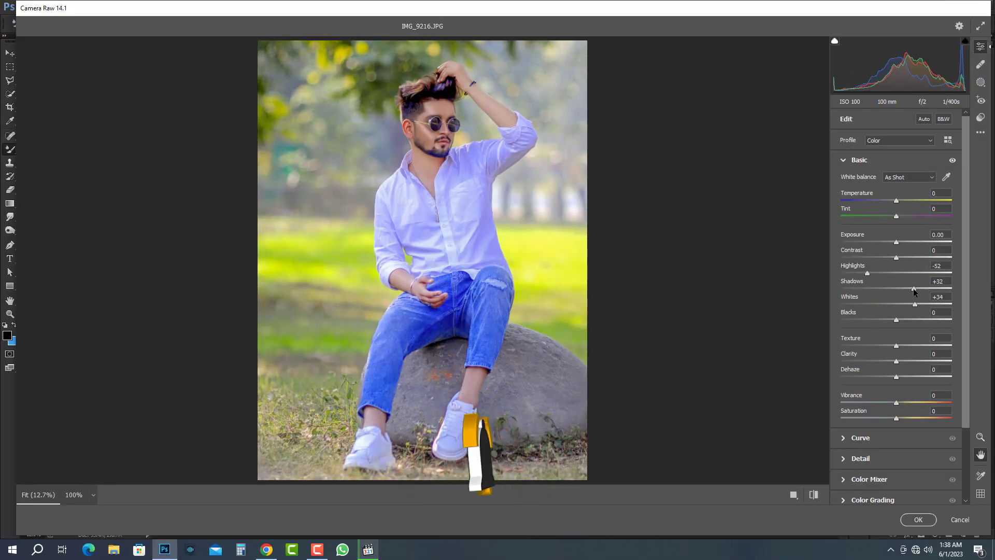
{"action": "left_click_drag", "start_coordinate": [911, 303], "coordinate": [908, 320]}
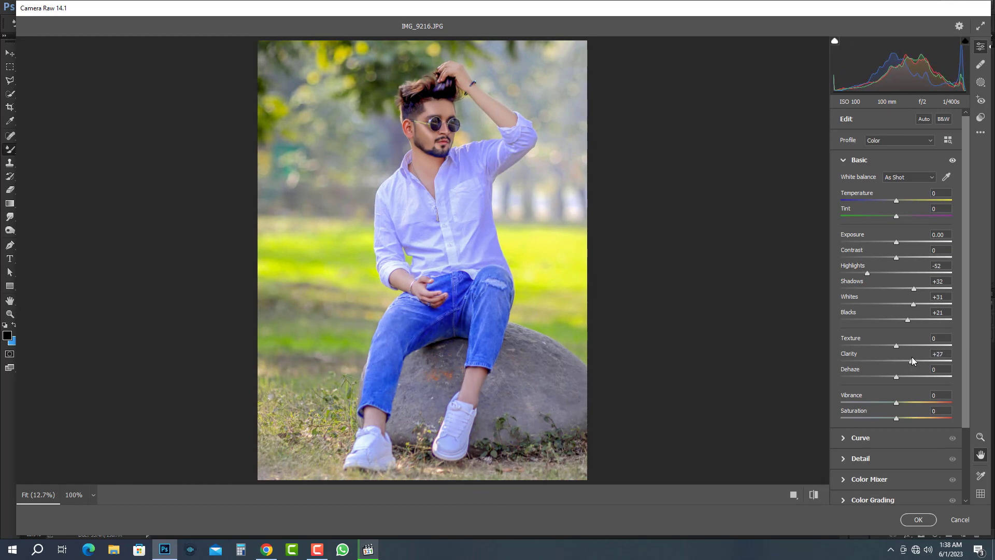
{"action": "key", "text": "Return"}
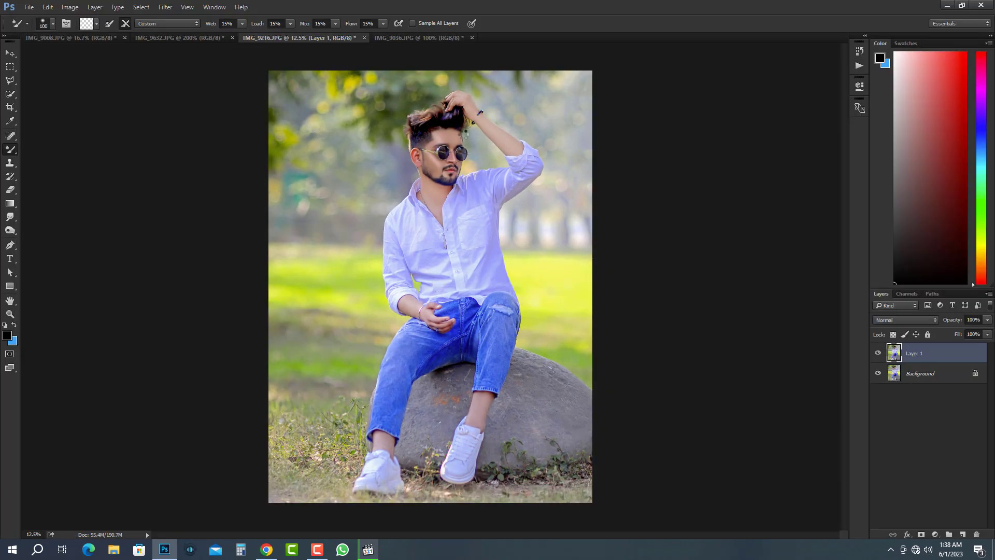
{"action": "key", "text": "Return"}
{"action": "scroll", "coordinate": [456, 144], "scroll_direction": "up", "scroll_amount": 1}
{"action": "scroll", "coordinate": [453, 171], "scroll_direction": "down", "scroll_amount": 1}
{"action": "scroll", "coordinate": [449, 204], "scroll_direction": "up", "scroll_amount": 1}
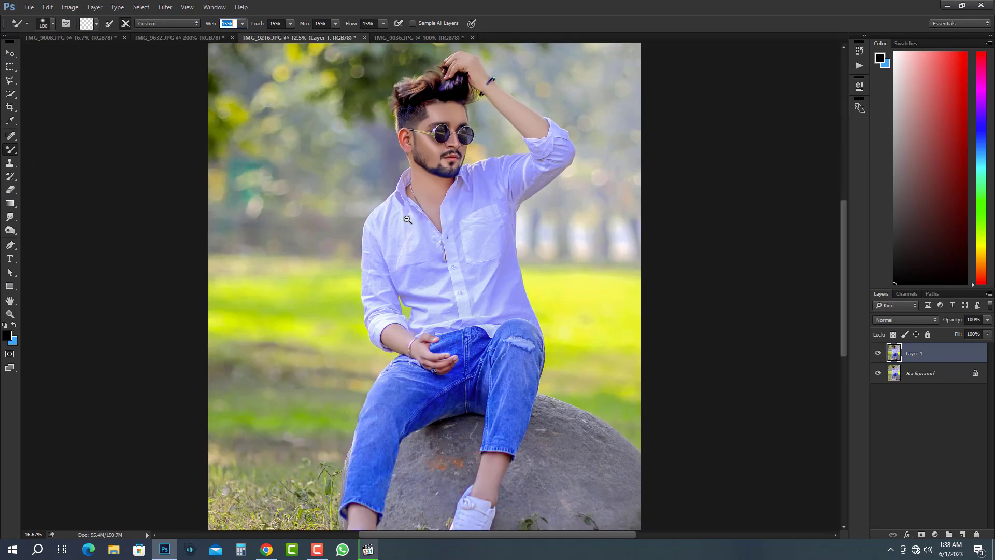
- Apply Surface Blur to Layer 1 with a Radius of 33 pixels and a Threshold of 18 levels
{"action": "scroll", "coordinate": [606, 165], "scroll_direction": "down", "scroll_amount": 3}
{"action": "scroll", "coordinate": [519, 159], "scroll_direction": "up", "scroll_amount": 1}
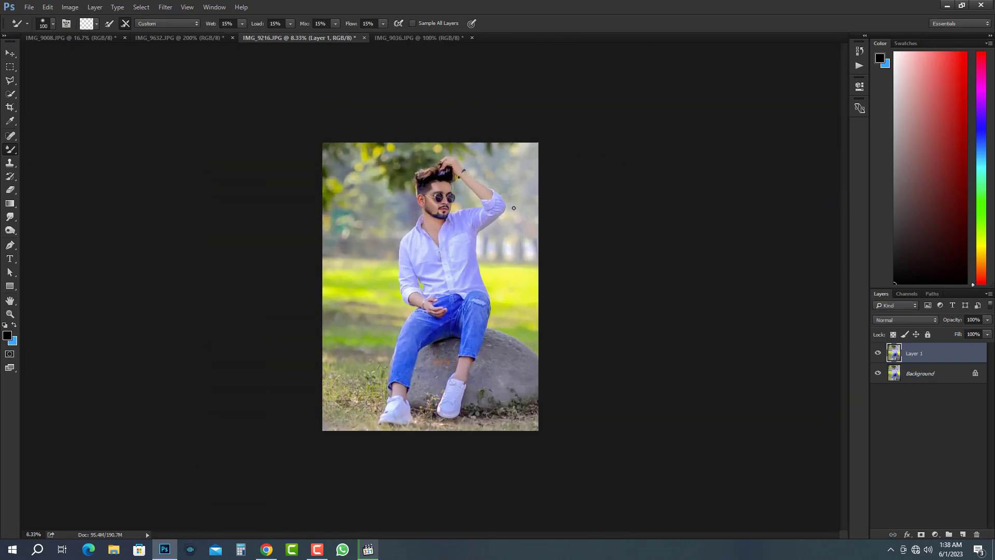
{"action": "key", "text": "ctrl+alt+f"}
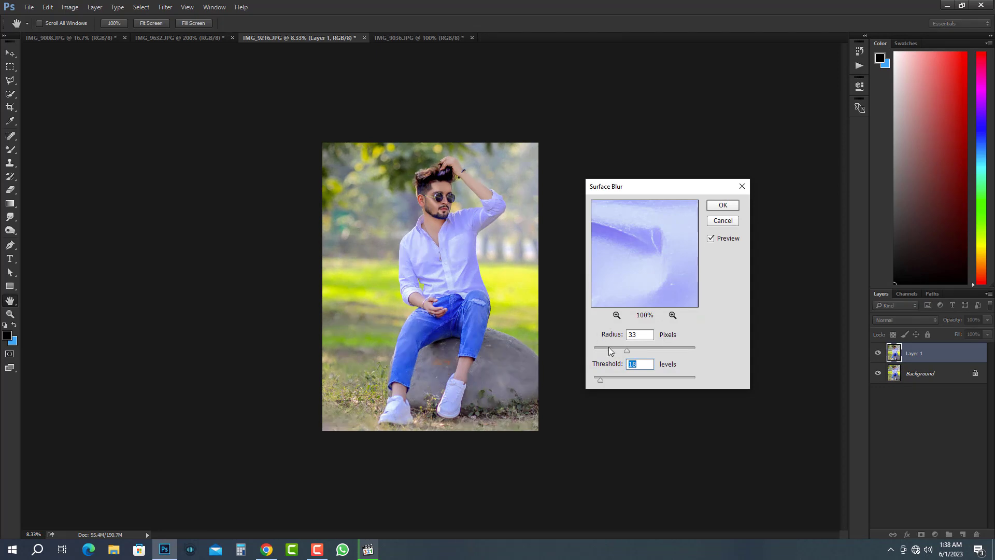
{"action": "key", "text": "Return"}
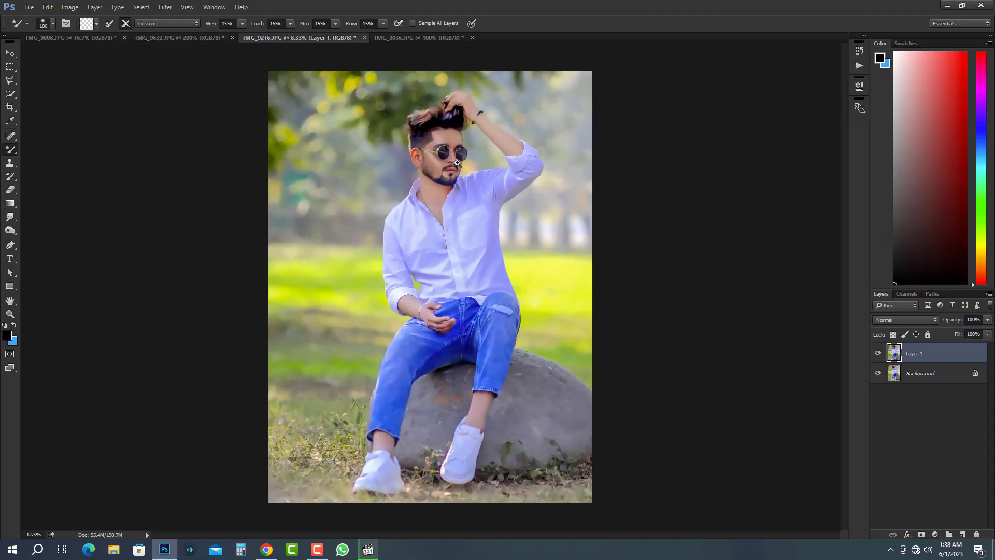
- Erase the blurred layer over the man and the foreground, using a large soft Eraser of 600 to 1000 px at 100% opacity
{"action": "left_click", "coordinate": [457, 162], "text": "ctrl"}
{"action": "left_click", "coordinate": [457, 163], "text": "ctrl"}
{"action": "left_click", "coordinate": [456, 163], "text": "ctrl"}
{"action": "left_click", "coordinate": [456, 162], "text": "ctrl"}
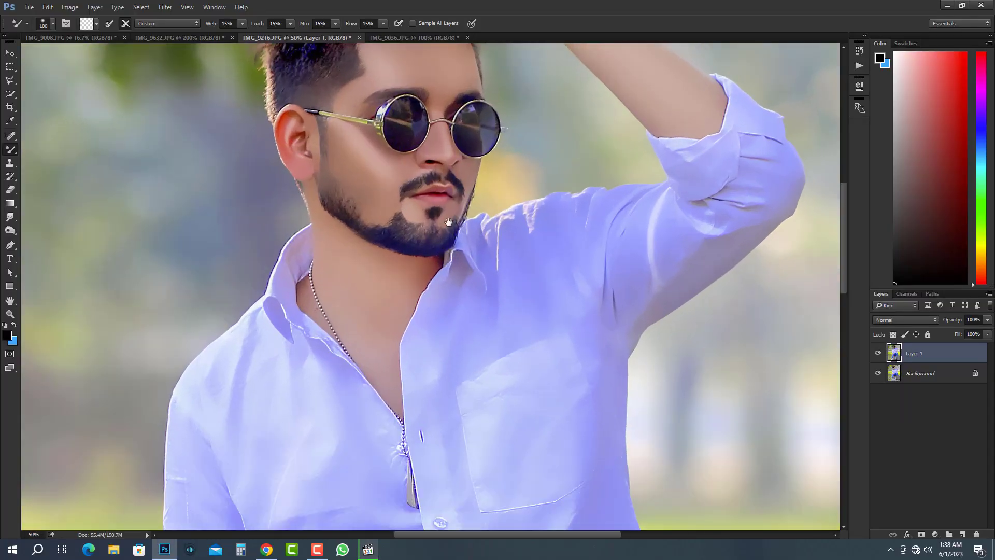
{"action": "left_click", "coordinate": [409, 276], "text": "ctrl+alt"}
{"action": "left_click", "coordinate": [417, 310], "text": "ctrl+alt"}
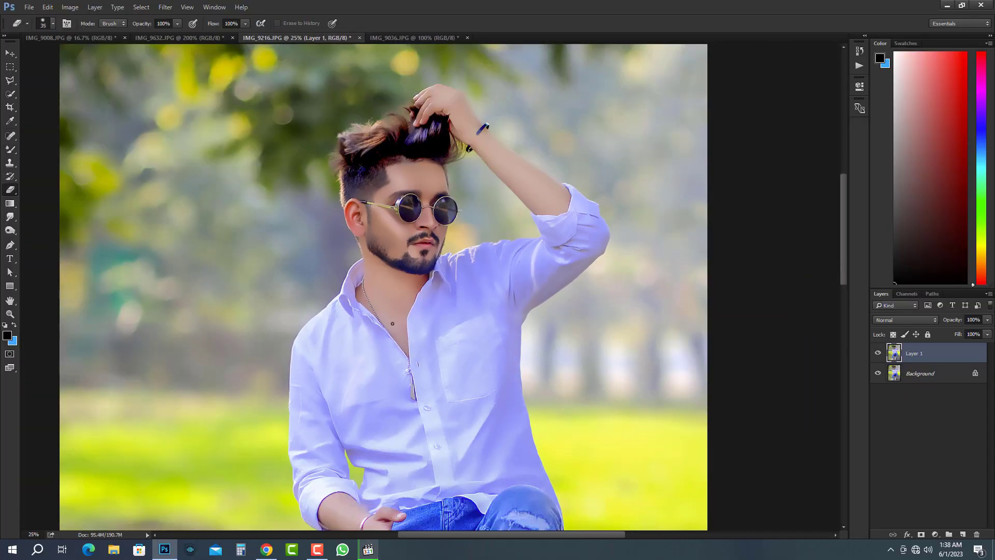
{"action": "key", "text": "bracketright"}
{"action": "key", "text": "bracketright"}
{"action": "key", "text": "bracketright"}
{"action": "left_click_drag", "start_coordinate": [480, 430], "coordinate": [466, 239]}
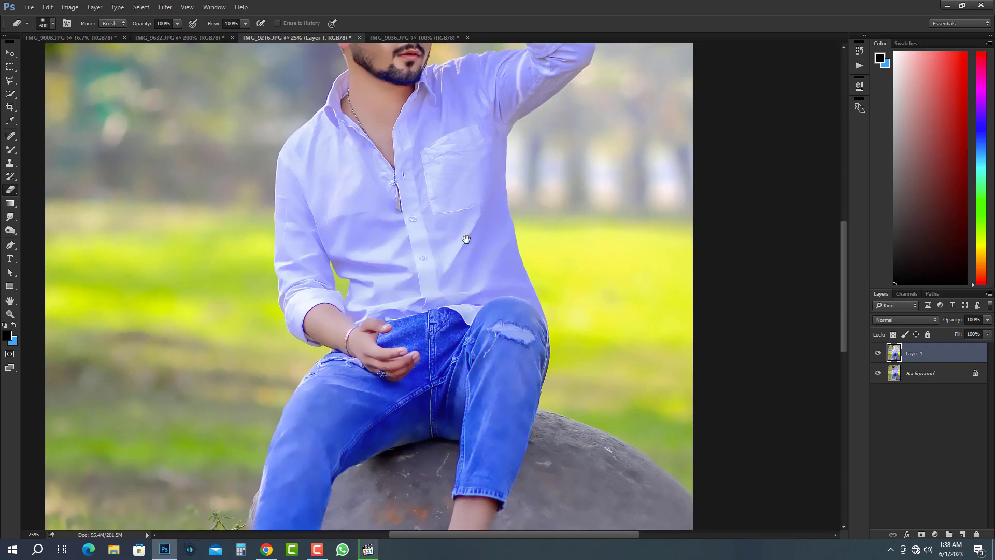
{"action": "key", "text": "bracketright"}
{"action": "key", "text": "bracketright"}
{"action": "left_click_drag", "start_coordinate": [393, 425], "coordinate": [430, 190]}
{"action": "left_click", "coordinate": [403, 290], "text": "alt"}
{"action": "key", "text": "bracketleft"}
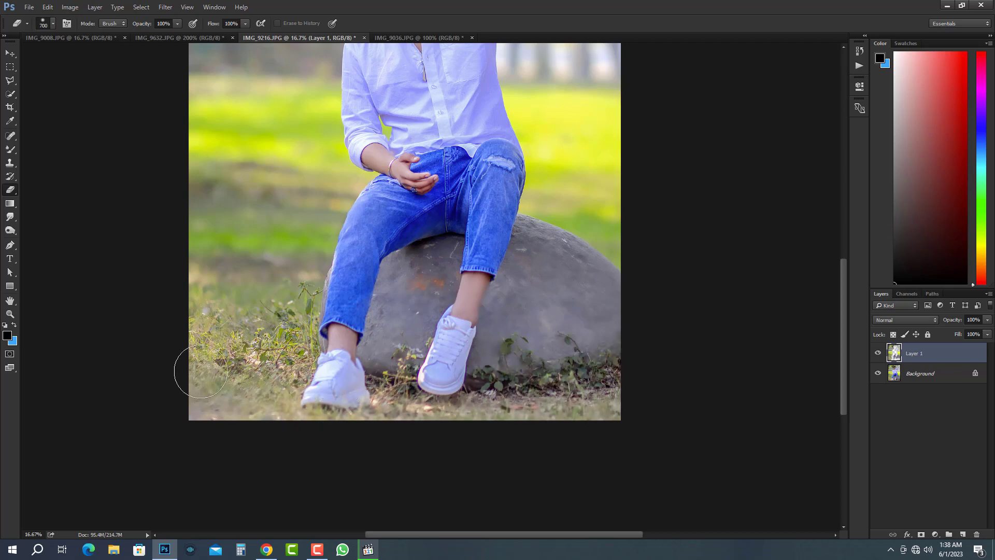
{"action": "left_click_drag", "start_coordinate": [403, 161], "coordinate": [400, 394]}
{"action": "key", "text": "bracketright"}
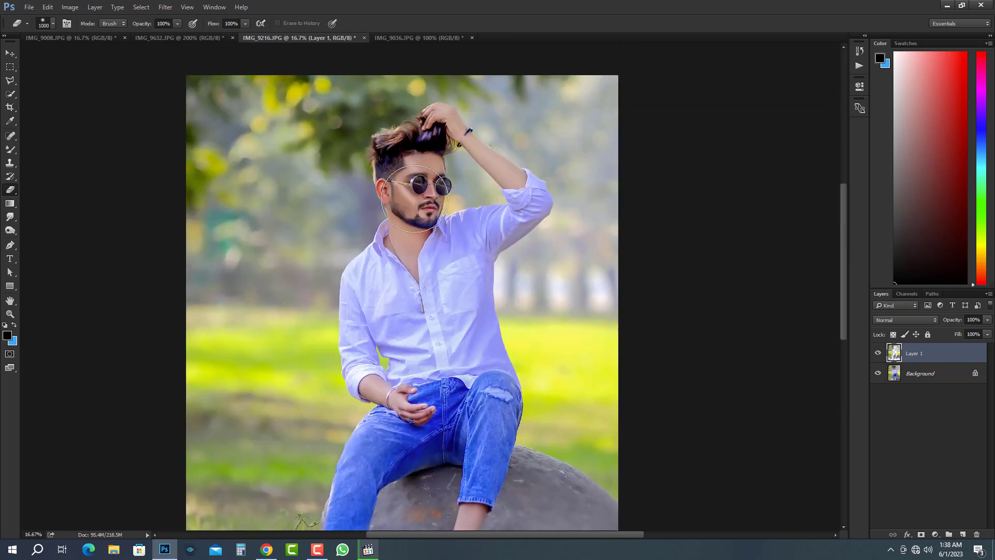
- Merge the partly erased blur layer down into the Background
{"action": "left_click", "coordinate": [575, 208], "text": "alt"}
{"action": "left_click", "coordinate": [582, 209], "text": "alt"}
{"action": "left_click", "coordinate": [571, 210], "text": "ctrl"}
{"action": "key", "text": "ctrl+e"}
{"action": "key", "text": "bracketleft"}
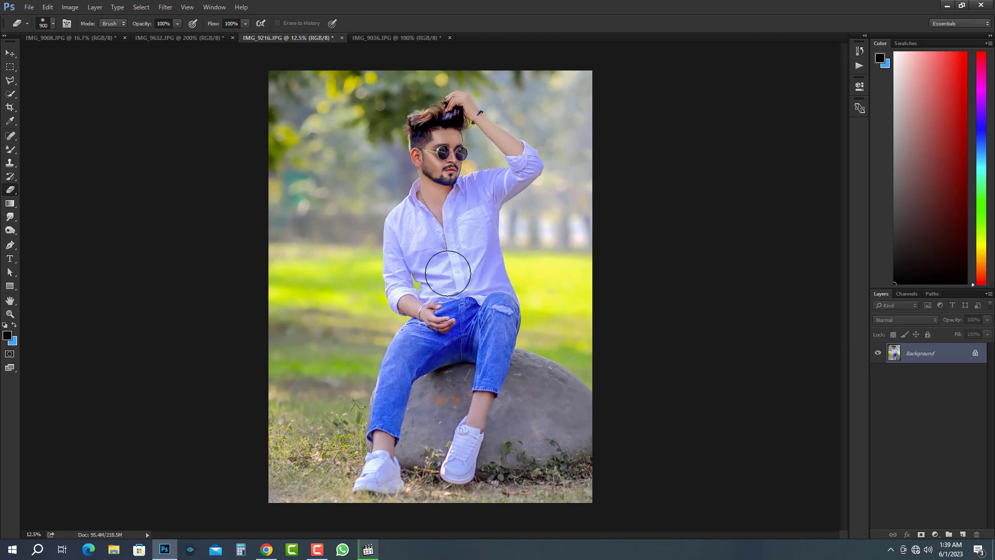
- Crop the portrait to the 4 : 6 ratio, trimming the excess from the photo's left side
{"action": "scroll", "coordinate": [449, 274], "scroll_direction": "up", "scroll_amount": 1}
{"action": "scroll", "coordinate": [456, 285], "scroll_direction": "down", "scroll_amount": 2}
{"action": "scroll", "coordinate": [479, 197], "scroll_direction": "up", "scroll_amount": 2}
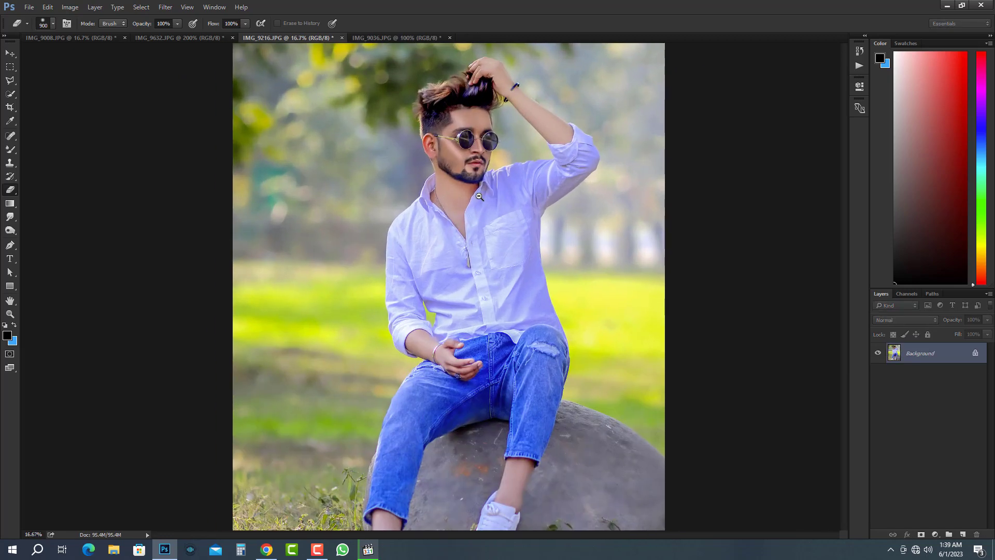
{"action": "scroll", "coordinate": [466, 202], "scroll_direction": "down", "scroll_amount": 1}
{"action": "scroll", "coordinate": [166, 182], "scroll_direction": "up", "scroll_amount": 1}
{"action": "scroll", "coordinate": [290, 213], "scroll_direction": "down", "scroll_amount": 1}
{"action": "key", "text": "c"}
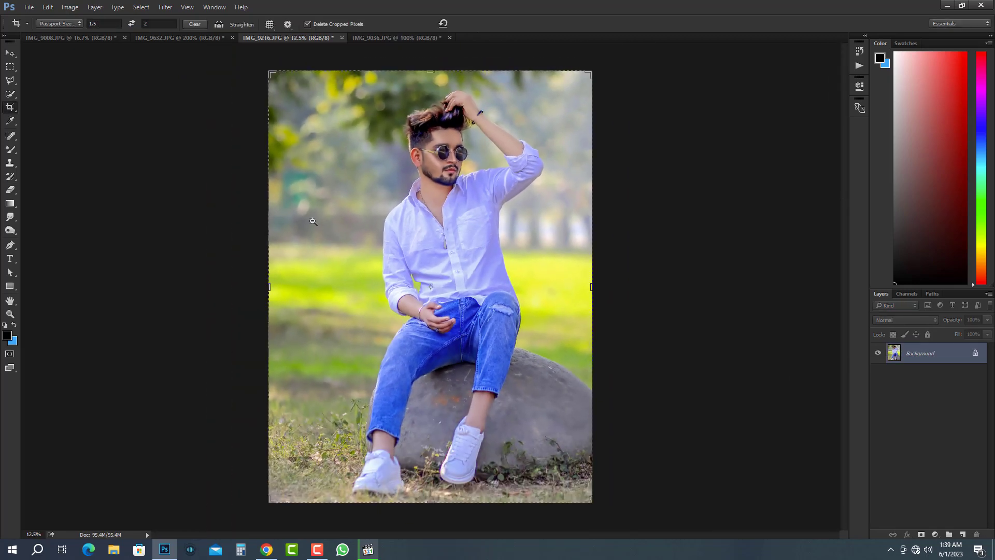
{"action": "scroll", "coordinate": [313, 221], "scroll_direction": "down", "scroll_amount": 1}
{"action": "left_click", "coordinate": [59, 23]}
{"action": "left_click", "coordinate": [57, 138]}
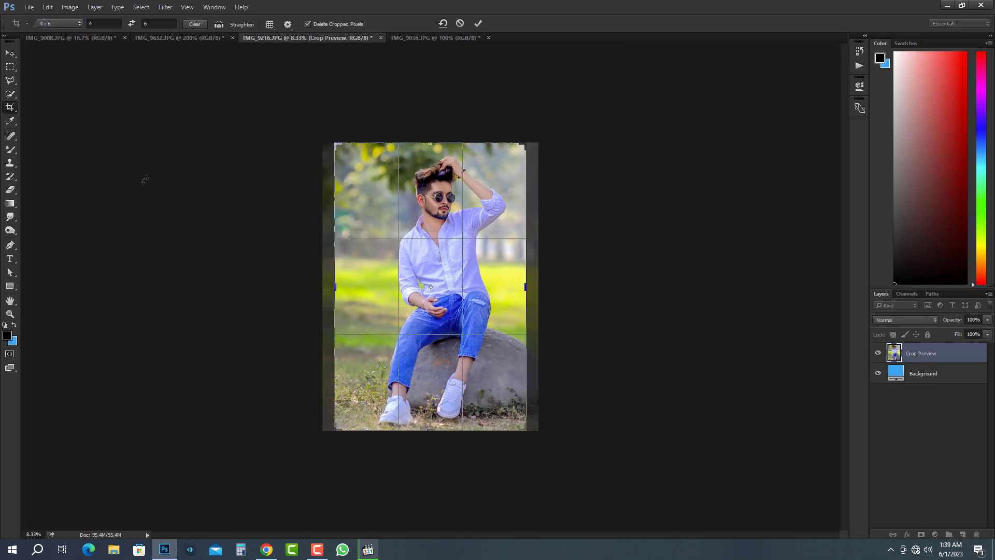
{"action": "mouse_move", "coordinate": [434, 283]}
{"action": "left_mouse_down"}
{"action": "mouse_move", "coordinate": [464, 265]}
{"action": "mouse_move", "coordinate": [453, 262]}
{"action": "mouse_move", "coordinate": [448, 287]}
{"action": "left_mouse_up"}
{"action": "key", "text": "Return"}
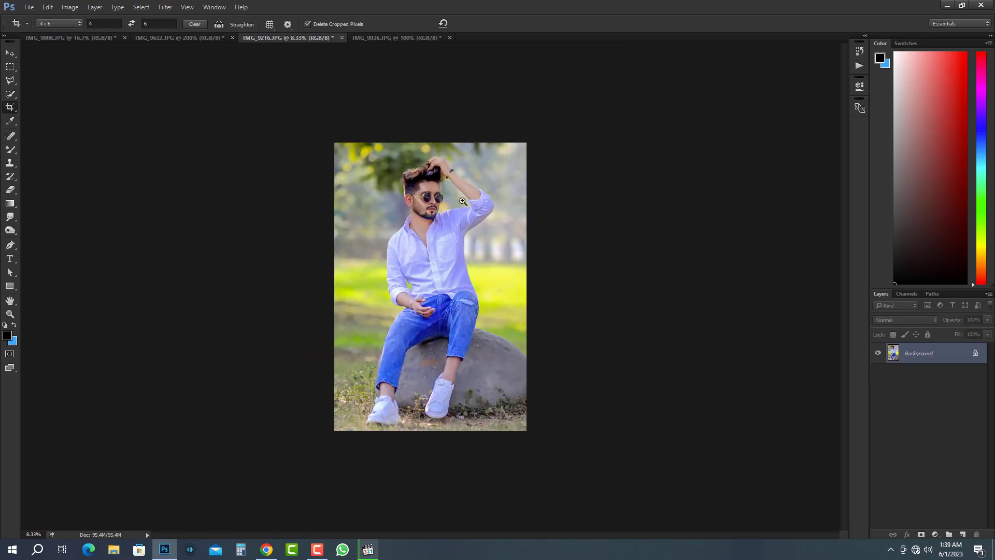
{"action": "scroll", "coordinate": [502, 267], "scroll_direction": "up", "scroll_amount": 1}
{"action": "scroll", "coordinate": [469, 253], "scroll_direction": "down", "scroll_amount": 1}
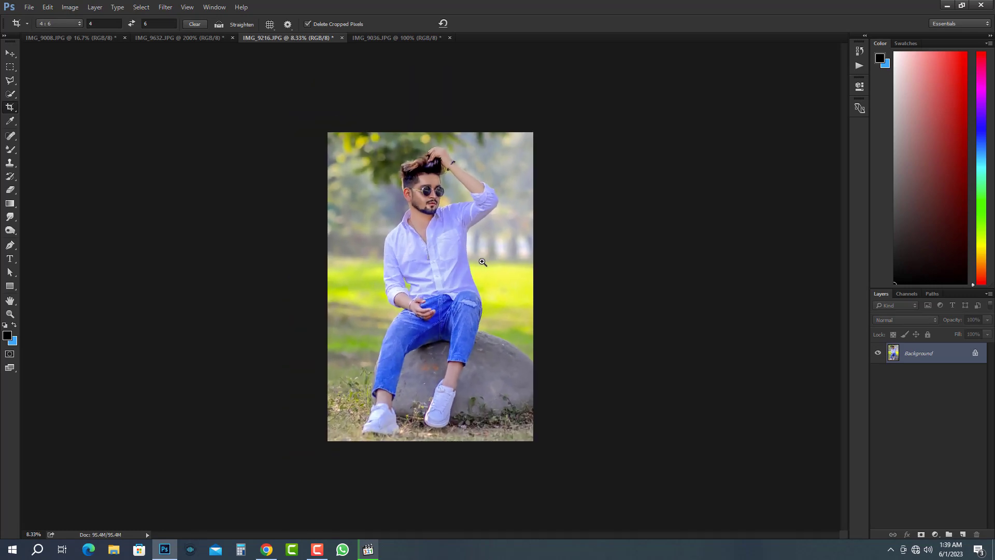
{"action": "scroll", "coordinate": [483, 261], "scroll_direction": "up", "scroll_amount": 1}
{"action": "scroll", "coordinate": [488, 266], "scroll_direction": "up", "scroll_amount": 1}
{"action": "scroll", "coordinate": [488, 265], "scroll_direction": "down", "scroll_amount": 1}
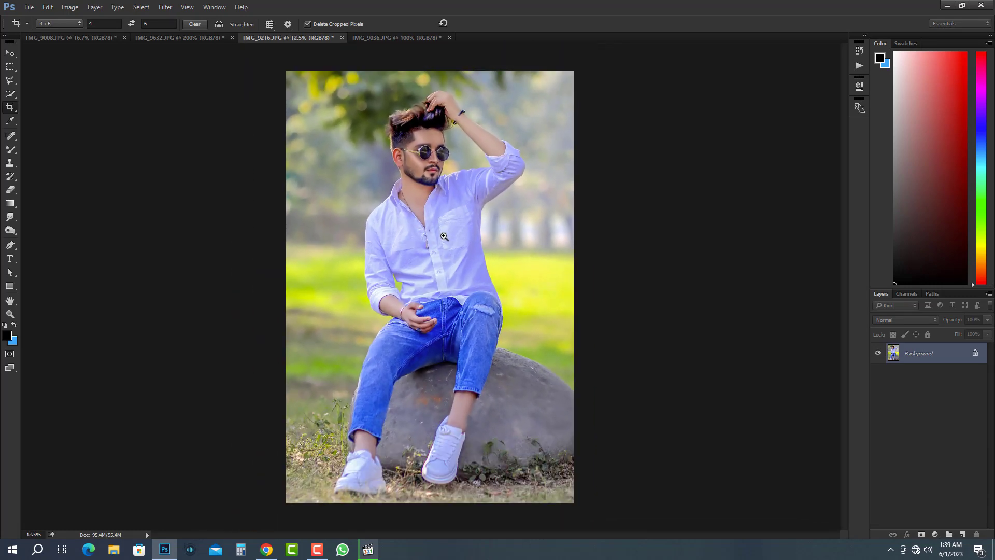
{"action": "scroll", "coordinate": [497, 259], "scroll_direction": "up", "scroll_amount": 1}
{"action": "scroll", "coordinate": [552, 231], "scroll_direction": "down", "scroll_amount": 2}
{"action": "left_click", "coordinate": [459, 222]}
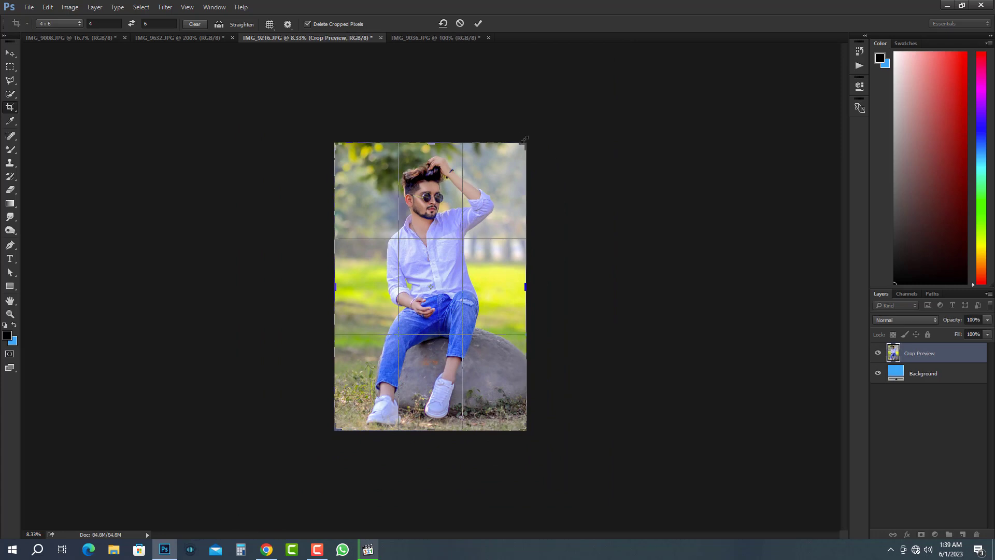
{"action": "key", "text": "alt+space"}
{"action": "key", "text": "Return"}
{"action": "key", "text": "Return"}
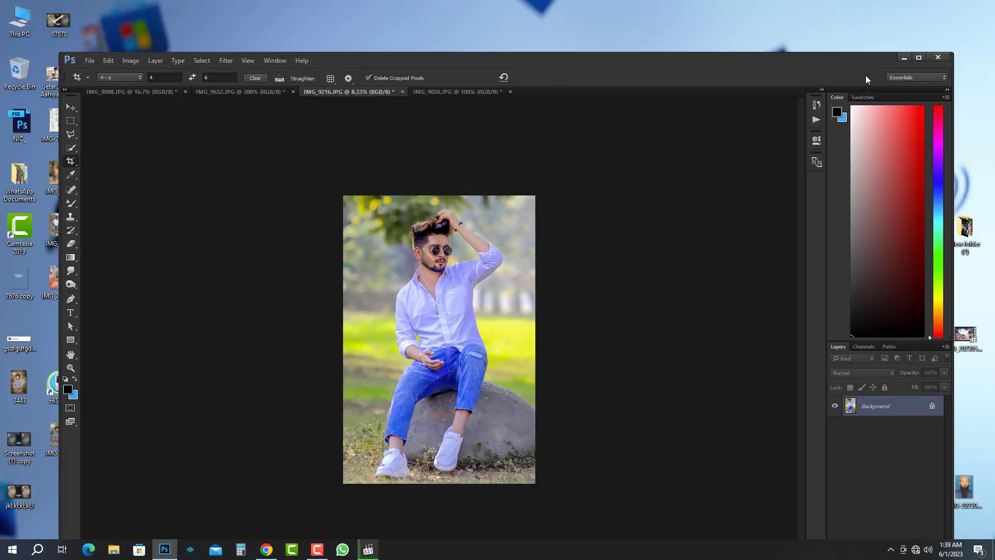
{"action": "left_click", "coordinate": [920, 56]}
{"action": "scroll", "coordinate": [429, 196], "scroll_direction": "up", "scroll_amount": 1}
{"action": "scroll", "coordinate": [429, 196], "scroll_direction": "down", "scroll_amount": 1}
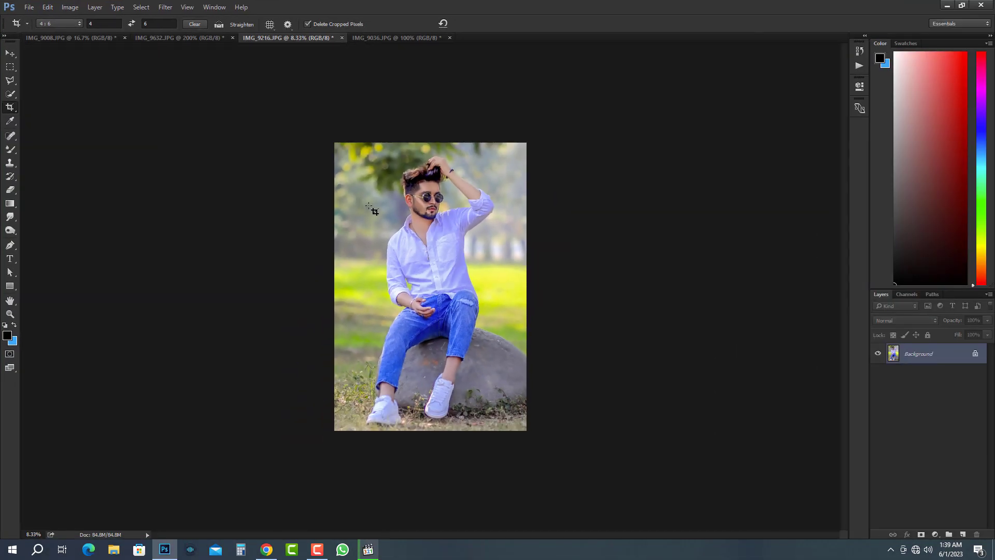
{"action": "scroll", "coordinate": [432, 142], "scroll_direction": "up", "scroll_amount": 2}
{"action": "left_click", "coordinate": [433, 142]}
{"action": "scroll", "coordinate": [267, 185], "scroll_direction": "down", "scroll_amount": 1}
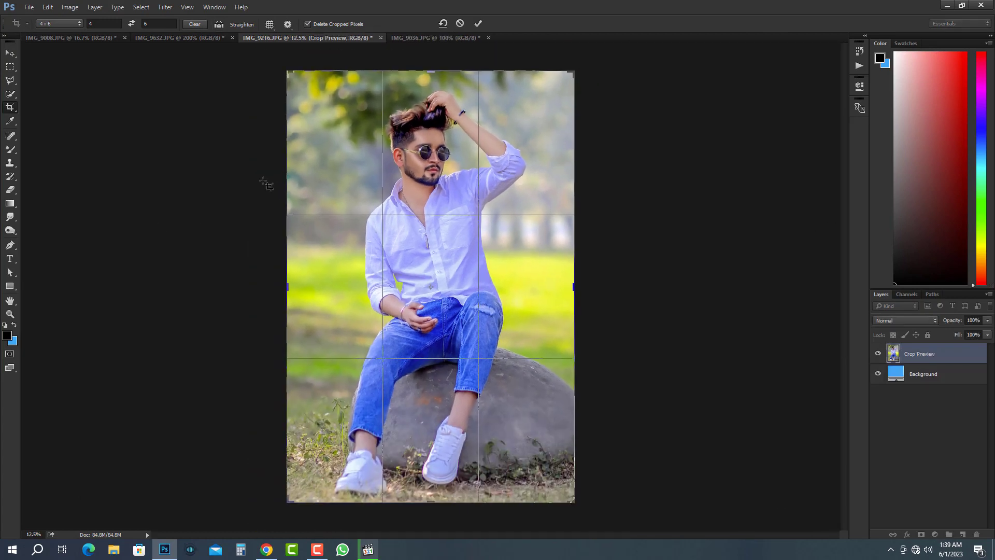
{"action": "left_click", "coordinate": [10, 66]}
{"action": "left_click", "coordinate": [440, 207]}
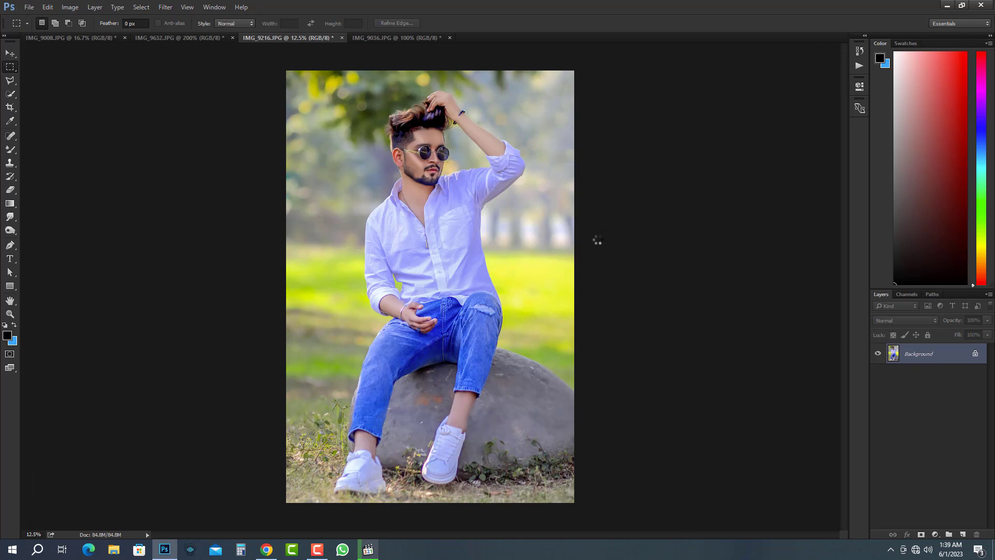
{"action": "key", "text": "ctrl+z"}
- Apply Surface Blur (Radius 33, Threshold 18) to a copy of the Background, darken the copy and set its opacity to 47%
{"action": "key", "text": "ctrl+j"}
{"action": "key", "text": "ctrl+alt+f"}
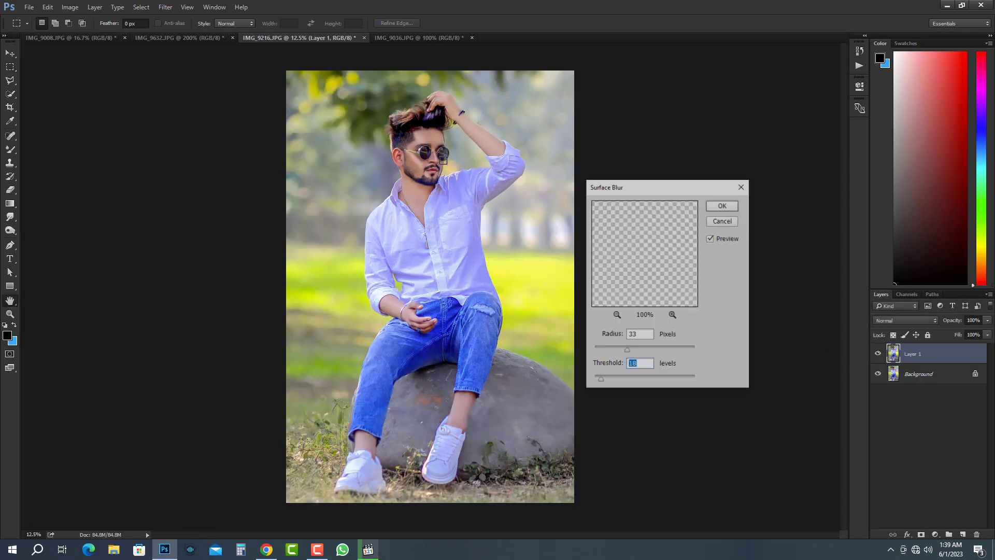
{"action": "left_click", "coordinate": [722, 206]}
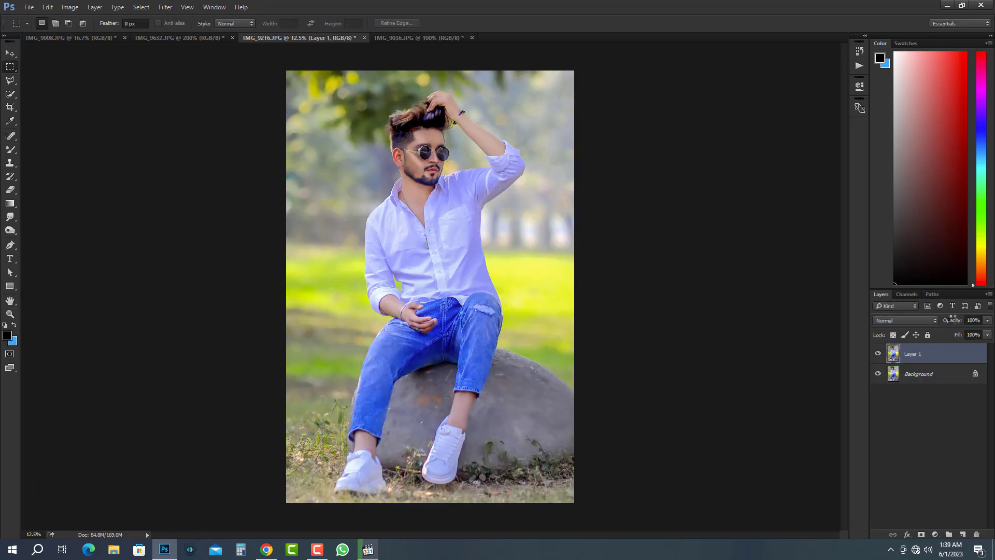
{"action": "left_click_drag", "start_coordinate": [952, 320], "coordinate": [925, 321]}
- Erase the darkened layer over both white shoes with the Eraser at 41% opacity
{"action": "left_click", "coordinate": [10, 190]}
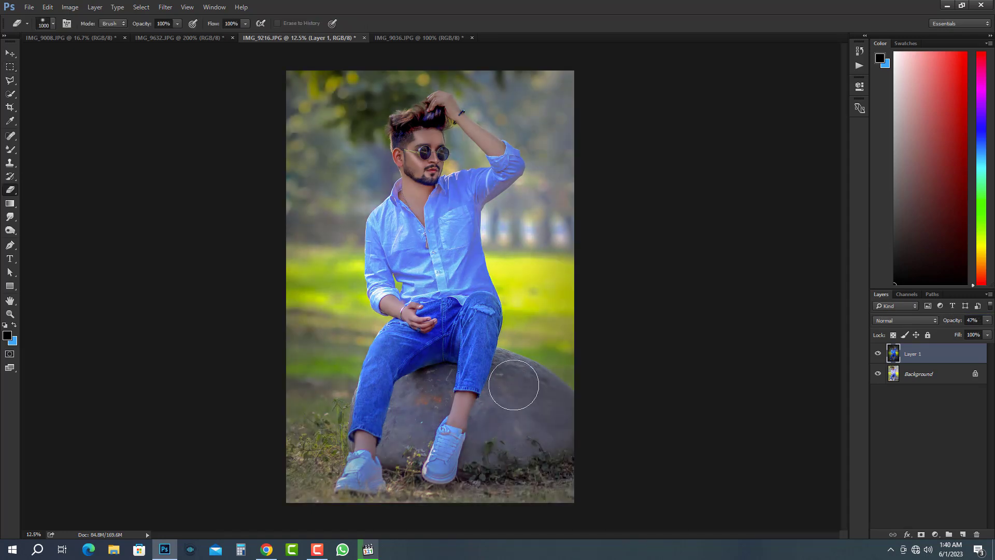
{"action": "key", "text": "bracketright"}
{"action": "key", "text": "bracketright"}
{"action": "key", "text": "bracketright"}
{"action": "key", "text": "bracketright"}
{"action": "key", "text": "bracketright"}
{"action": "key", "text": "bracketright"}
{"action": "left_click", "coordinate": [177, 24]}
{"action": "left_click", "coordinate": [148, 39]}
{"action": "key", "text": "bracketleft"}
{"action": "key", "text": "bracketleft"}
{"action": "key", "text": "bracketleft"}
{"action": "key", "text": "bracketleft"}
{"action": "key", "text": "bracketleft"}
{"action": "key", "text": "bracketleft"}
{"action": "left_click", "coordinate": [442, 443]}
{"action": "key", "text": "bracketleft"}
{"action": "key", "text": "bracketleft"}
{"action": "key", "text": "bracketleft"}
{"action": "key", "text": "bracketleft"}
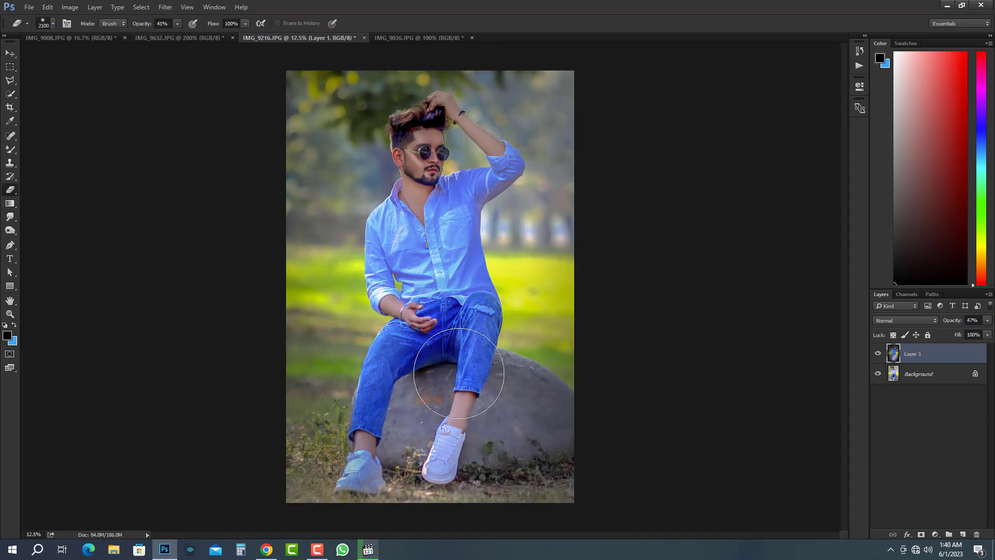
{"action": "left_click", "coordinate": [366, 468]}
- Erase the darkened layer over the shirt, raised arm, hair, face and sleeve with smaller Eraser sizes
{"action": "key", "text": "bracketleft"}
{"action": "key", "text": "bracketleft"}
{"action": "key", "text": "bracketleft"}
{"action": "key", "text": "bracketleft"}
{"action": "left_click_drag", "start_coordinate": [437, 225], "coordinate": [476, 286]}
{"action": "key", "text": "bracketleft"}
{"action": "key", "text": "bracketleft"}
{"action": "key", "text": "bracketleft"}
{"action": "key", "text": "bracketleft"}
{"action": "key", "text": "bracketleft"}
{"action": "mouse_move", "coordinate": [475, 216]}
{"action": "left_mouse_down"}
{"action": "mouse_move", "coordinate": [483, 189]}
{"action": "mouse_move", "coordinate": [457, 114]}
{"action": "left_mouse_up"}
{"action": "key", "text": "bracketright"}
{"action": "key", "text": "bracketright"}
{"action": "mouse_move", "coordinate": [440, 117]}
{"action": "left_mouse_down"}
{"action": "mouse_move", "coordinate": [424, 118]}
{"action": "mouse_move", "coordinate": [423, 177]}
{"action": "left_mouse_up"}
{"action": "left_click_drag", "start_coordinate": [384, 244], "coordinate": [386, 285]}
- Brighten the raised arm, shirt front and resting hand further by erasing the dark layer with a larger brush up to 900 px
{"action": "key", "text": "bracketright"}
{"action": "key", "text": "bracketright"}
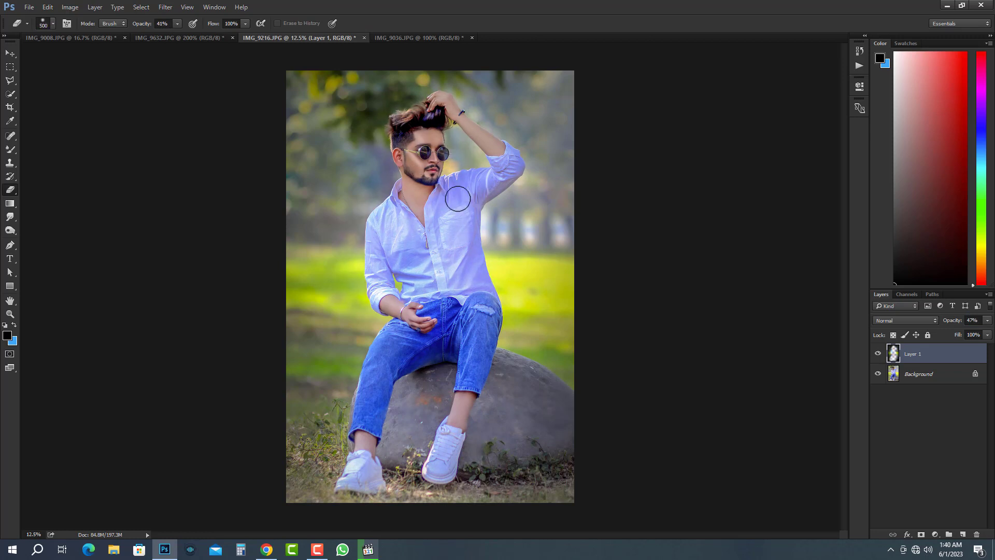
{"action": "key", "text": "bracketright"}
{"action": "key", "text": "bracketright"}
{"action": "key", "text": "bracketright"}
{"action": "left_click_drag", "start_coordinate": [477, 180], "coordinate": [459, 111]}
{"action": "key", "text": "bracketright"}
{"action": "key", "text": "bracketright"}
{"action": "key", "text": "bracketright"}
{"action": "mouse_move", "coordinate": [438, 203]}
{"action": "left_mouse_down"}
{"action": "mouse_move", "coordinate": [416, 220]}
{"action": "mouse_move", "coordinate": [414, 322]}
{"action": "left_mouse_up"}
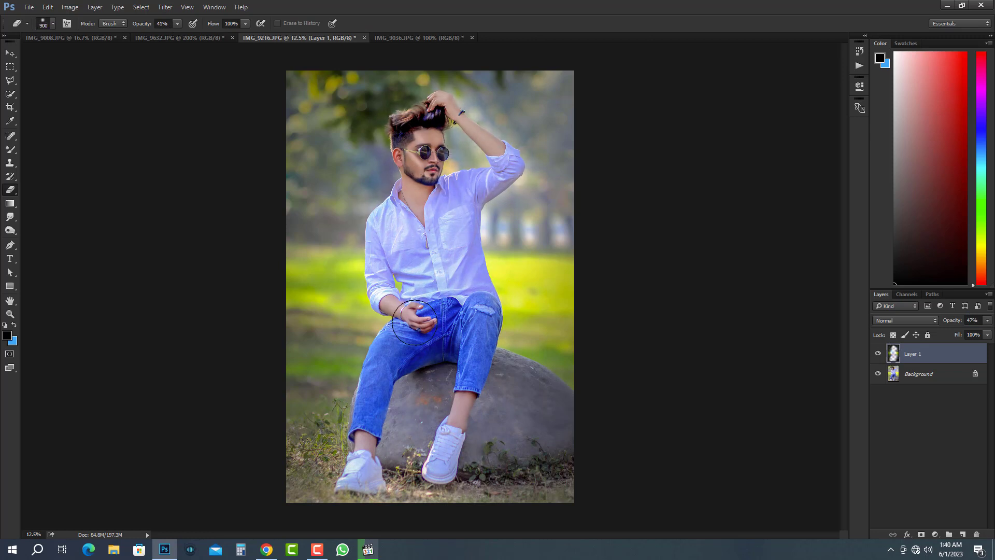
- Merge the darkened layer into the Background
{"action": "key", "text": "bracketright"}
{"action": "scroll", "coordinate": [458, 200], "scroll_direction": "up", "scroll_amount": 1}
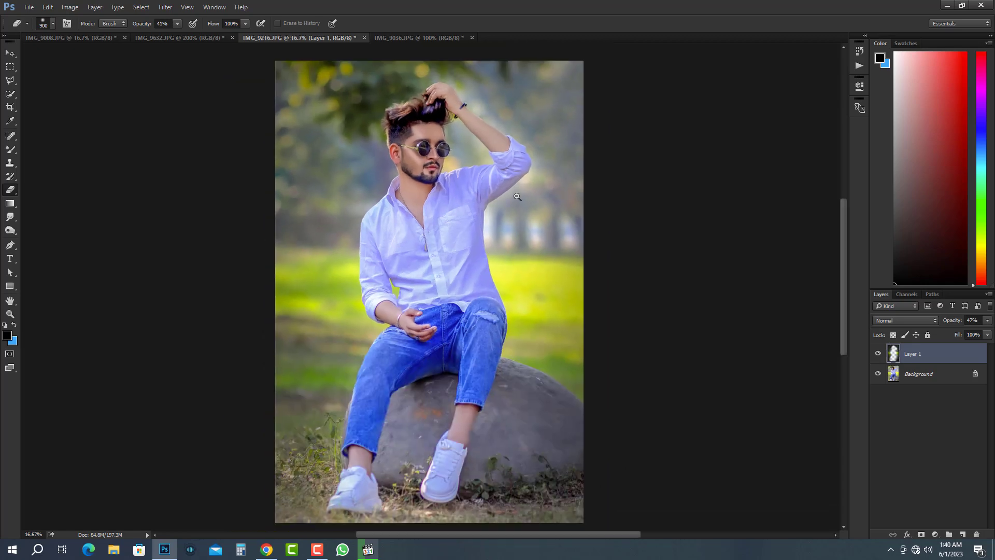
{"action": "key", "text": "ctrl+e"}
{"action": "scroll", "coordinate": [423, 197], "scroll_direction": "up", "scroll_amount": 1}
{"action": "scroll", "coordinate": [412, 139], "scroll_direction": "down", "scroll_amount": 2}
{"action": "scroll", "coordinate": [412, 138], "scroll_direction": "up", "scroll_amount": 1}
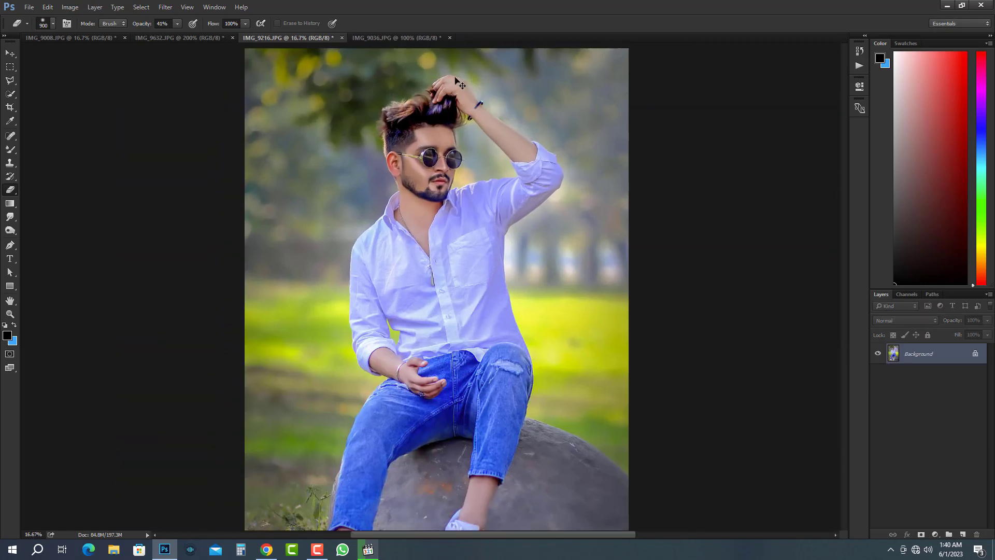
- Push the hair above the forehead outward in Liquify to give the hairstyle more volume
{"action": "key", "text": "shift+ctrl+x"}
{"action": "scroll", "coordinate": [383, 109], "scroll_direction": "up", "scroll_amount": 3}
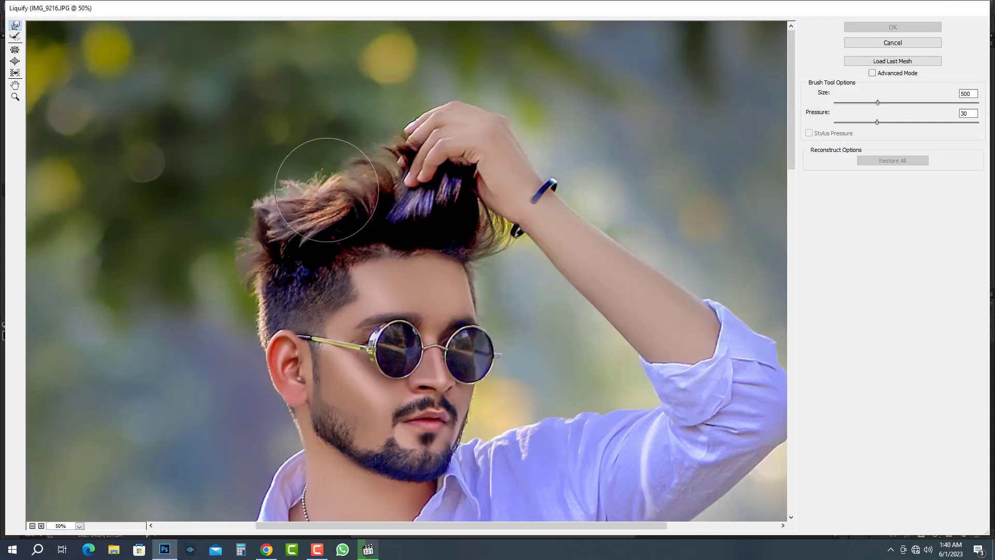
{"action": "key", "text": "bracketright"}
{"action": "key", "text": "bracketright"}
{"action": "key", "text": "bracketright"}
{"action": "left_click_drag", "start_coordinate": [315, 191], "coordinate": [275, 176]}
{"action": "key", "text": "bracketleft"}
{"action": "key", "text": "bracketleft"}
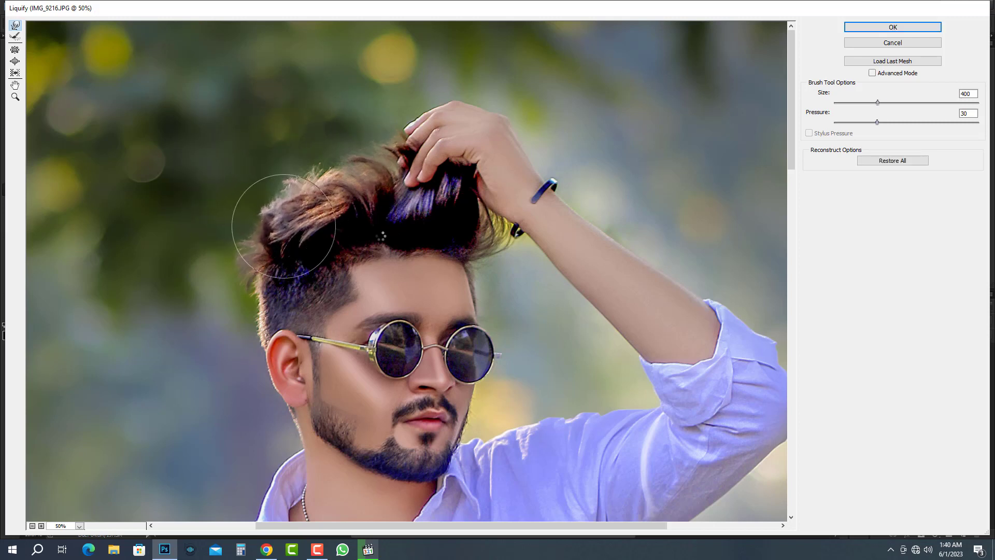
{"action": "key", "text": "Return"}
- Duplicate the Background and hide the new layer behind a black layer mask
{"action": "scroll", "coordinate": [406, 149], "scroll_direction": "down", "scroll_amount": 3}
{"action": "scroll", "coordinate": [406, 150], "scroll_direction": "up", "scroll_amount": 5}
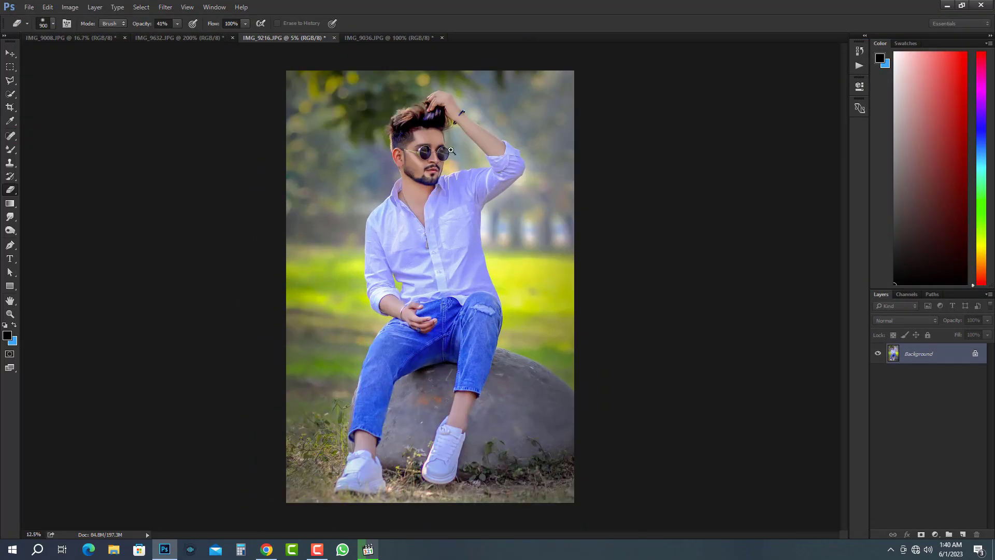
{"action": "scroll", "coordinate": [456, 208], "scroll_direction": "up", "scroll_amount": 3}
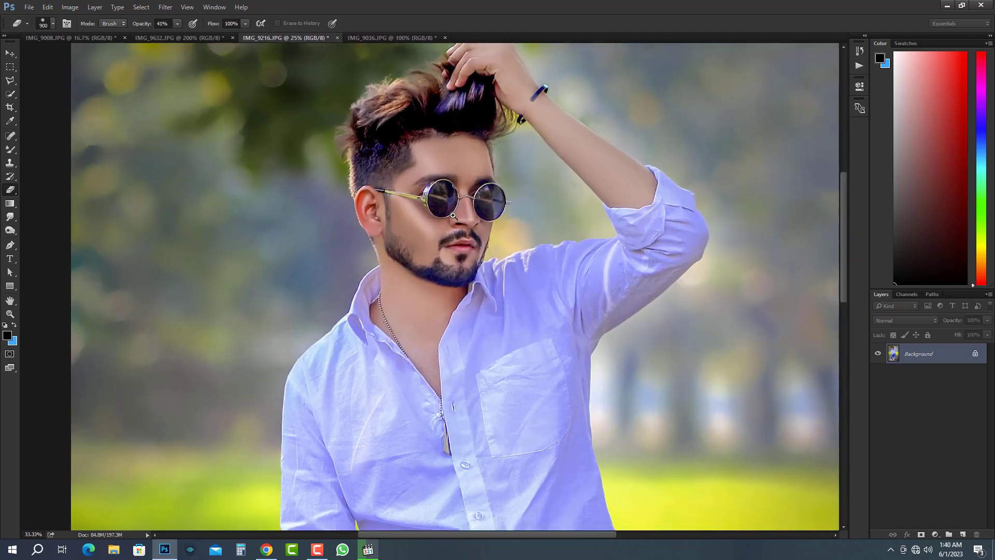
{"action": "key", "text": "ctrl+j"}
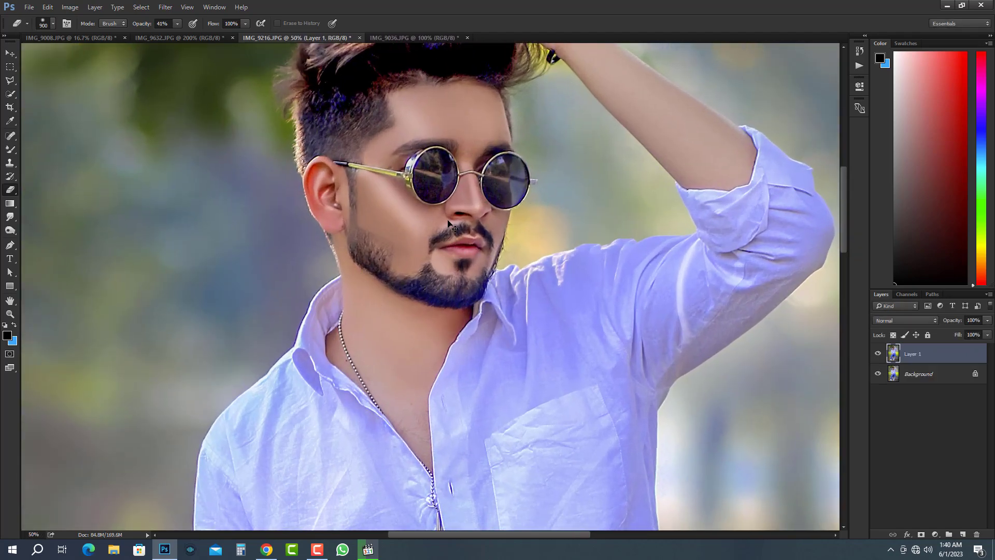
{"action": "key", "text": "ctrl+alt+v"}
{"action": "key", "text": "Return"}
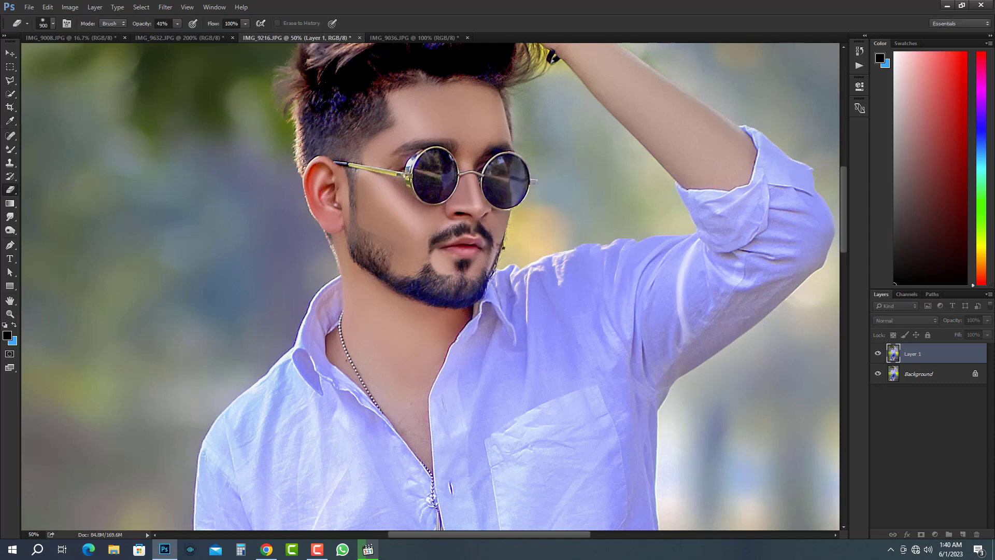
{"action": "key", "text": "ctrl+alt+m"}
{"action": "scroll", "coordinate": [472, 249], "scroll_direction": "up", "scroll_amount": 2}
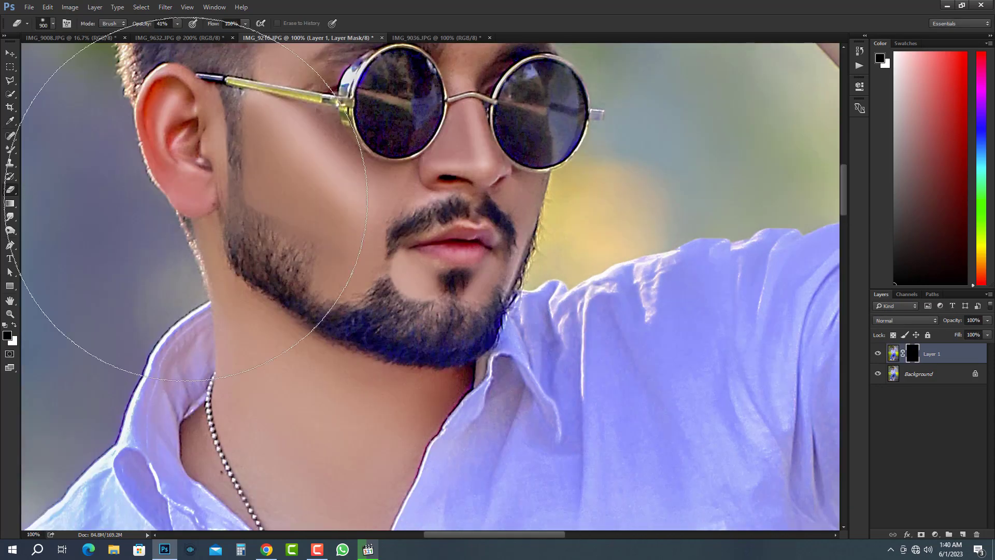
- Reveal the redder lips by erasing the layer mask over them with a 35 px brush, and reduce Layer 1's opacity
{"action": "key", "text": "bracketleft"}
{"action": "key", "text": "bracketleft"}
{"action": "key", "text": "bracketleft"}
{"action": "key", "text": "bracketleft"}
{"action": "key", "text": "bracketleft"}
{"action": "key", "text": "bracketleft"}
{"action": "key", "text": "bracketleft"}
{"action": "key", "text": "bracketleft"}
{"action": "key", "text": "bracketleft"}
{"action": "key", "text": "bracketleft"}
{"action": "key", "text": "bracketleft"}
{"action": "key", "text": "bracketleft"}
{"action": "key", "text": "bracketleft"}
{"action": "key", "text": "bracketleft"}
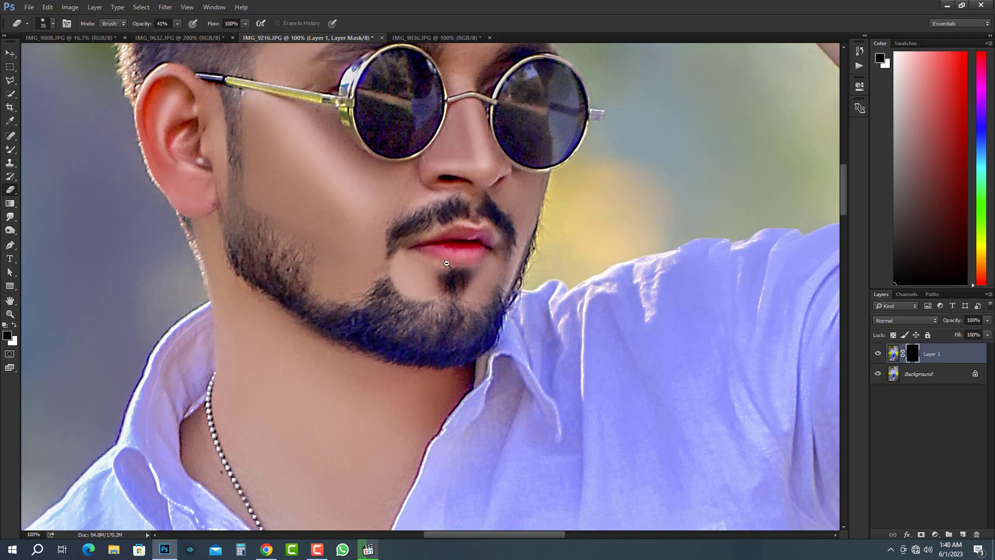
{"action": "scroll", "coordinate": [447, 264], "scroll_direction": "down", "scroll_amount": 5}
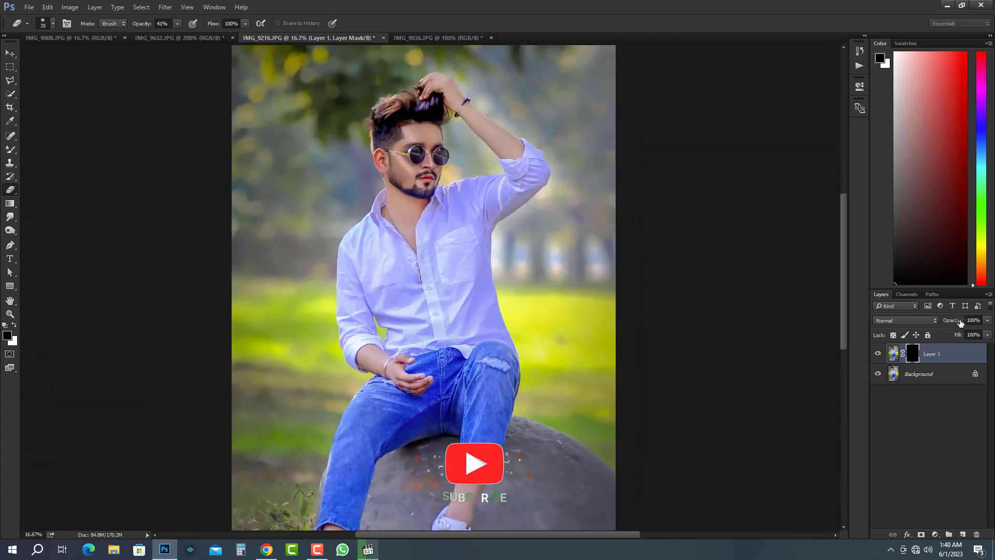
{"action": "left_click_drag", "start_coordinate": [960, 322], "coordinate": [949, 322]}
- Reduce the saturation of the Blues range on the duplicate layer with Hue/Saturation to remove the blue cast from the hair
{"action": "scroll", "coordinate": [419, 177], "scroll_direction": "up", "scroll_amount": 1}
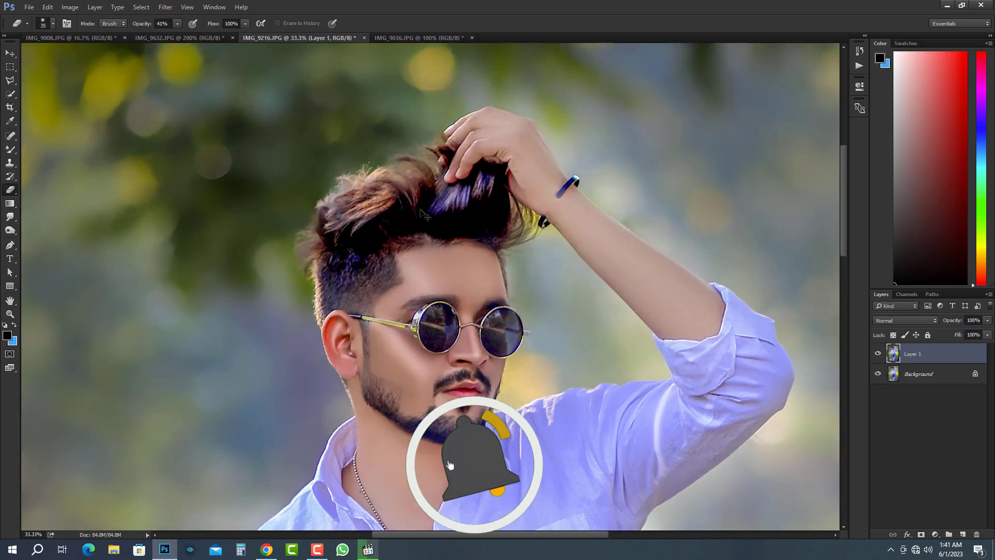
{"action": "key", "text": "ctrl+u"}
{"action": "left_click", "coordinate": [673, 276]}
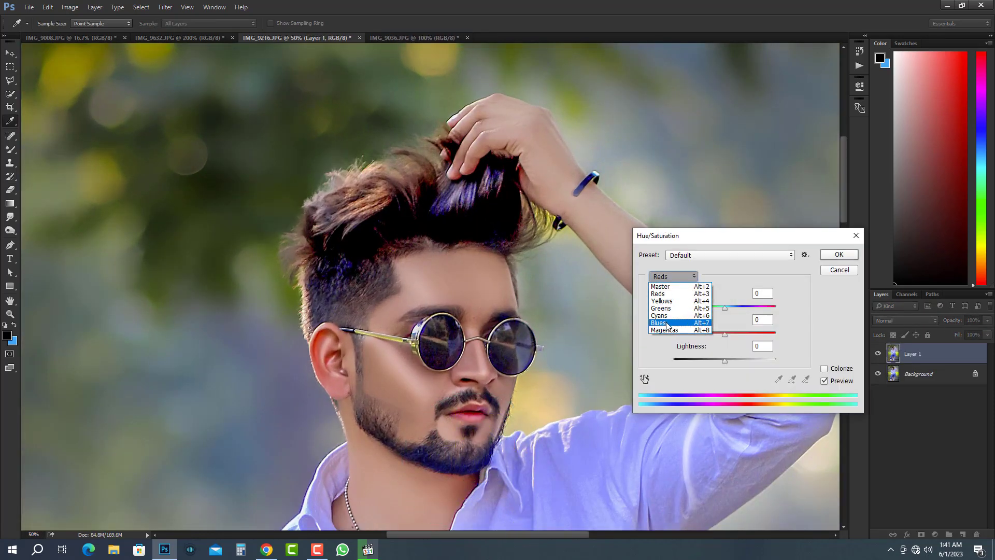
{"action": "left_click", "coordinate": [667, 325]}
{"action": "left_click_drag", "start_coordinate": [725, 335], "coordinate": [711, 363]}
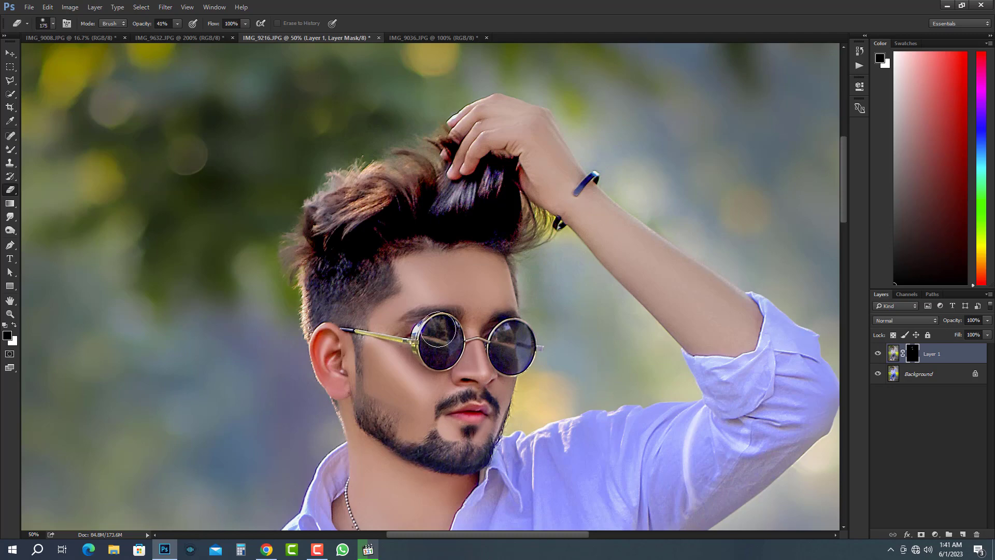
- Merge the masked hair correction into the Background and duplicate the merged layer
{"action": "key", "text": "ctrl+minus"}
{"action": "key", "text": "ctrl+minus"}
{"action": "key", "text": "ctrl+minus"}
{"action": "key", "text": "ctrl+minus"}
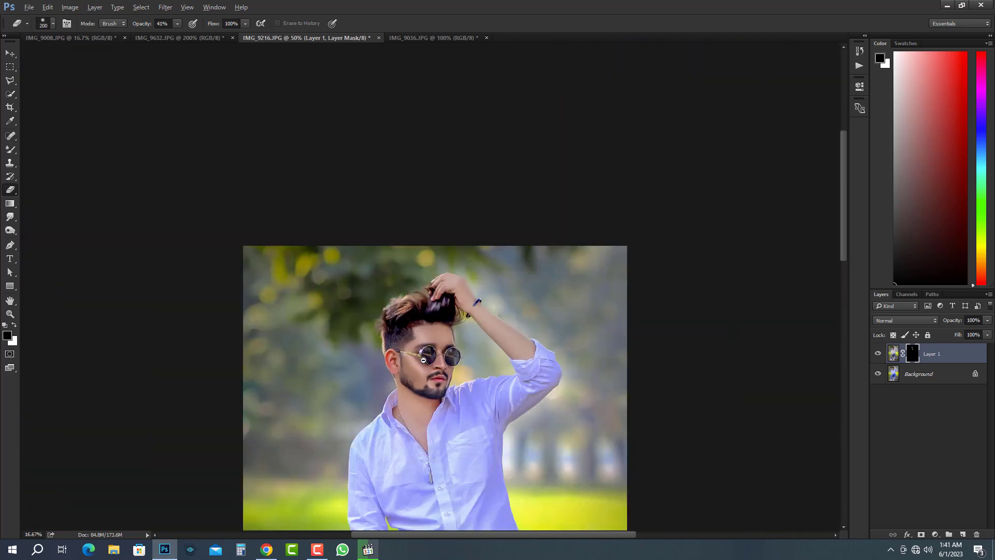
{"action": "key", "text": "ctrl+shift+e"}
{"action": "key", "text": "ctrl+plus"}
{"action": "key", "text": "ctrl+plus"}
{"action": "key", "text": "ctrl+plus"}
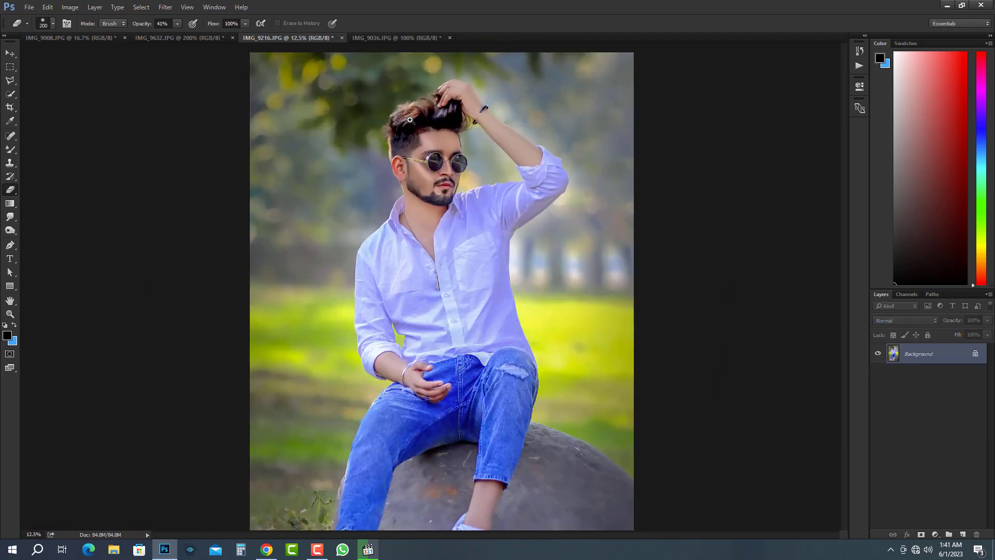
{"action": "key", "text": "ctrl+j"}
{"action": "key", "text": "ctrl+plus"}
{"action": "key", "text": "ctrl+plus"}
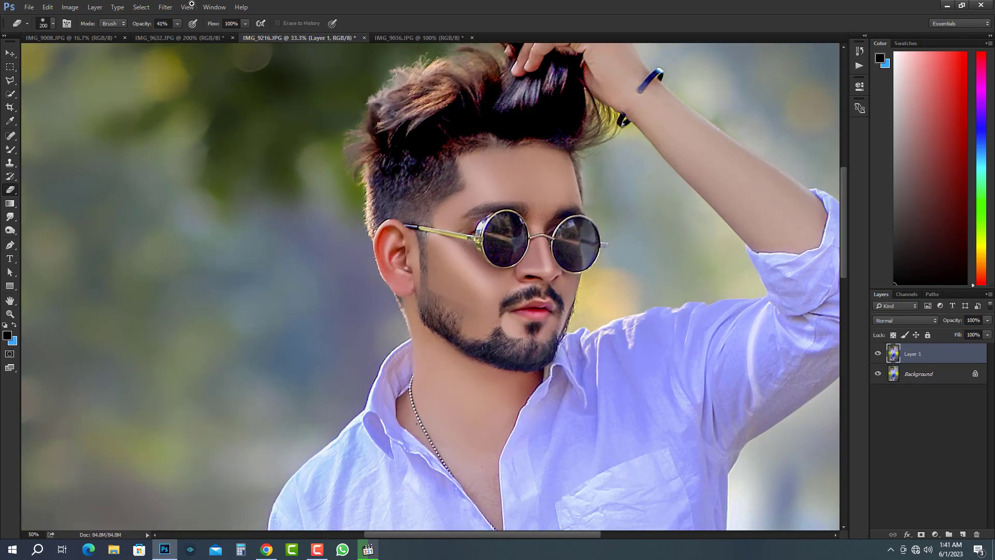
- Open the Camera Raw Filter on the duplicate layer and set the Optics vignette to -78
{"action": "left_click", "coordinate": [165, 7]}
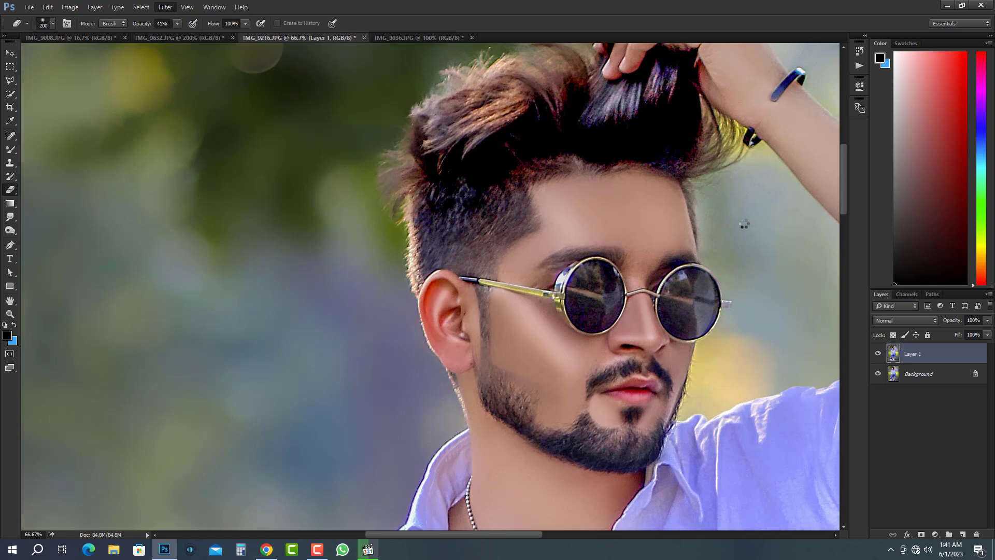
{"action": "scroll", "coordinate": [901, 400], "scroll_direction": "down", "scroll_amount": 4}
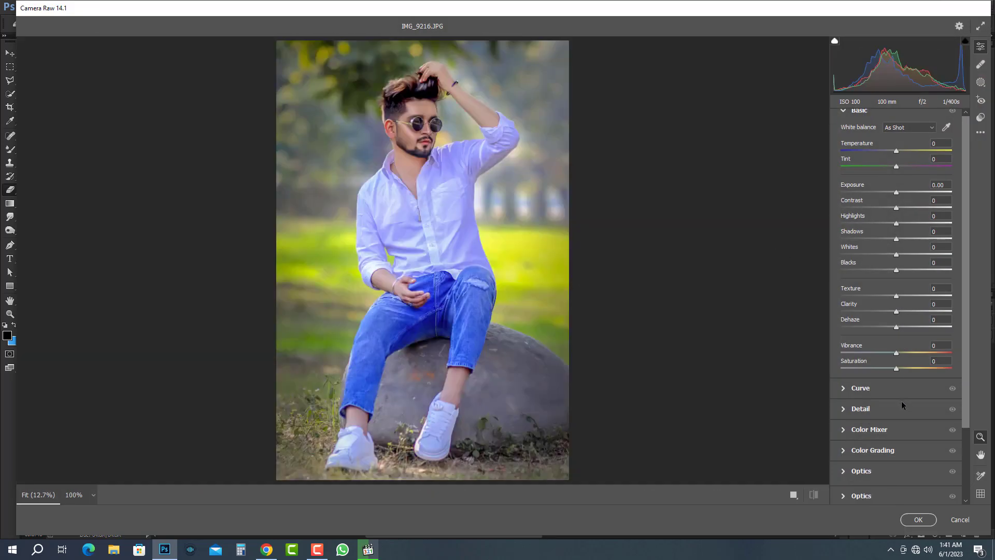
{"action": "left_click", "coordinate": [876, 446]}
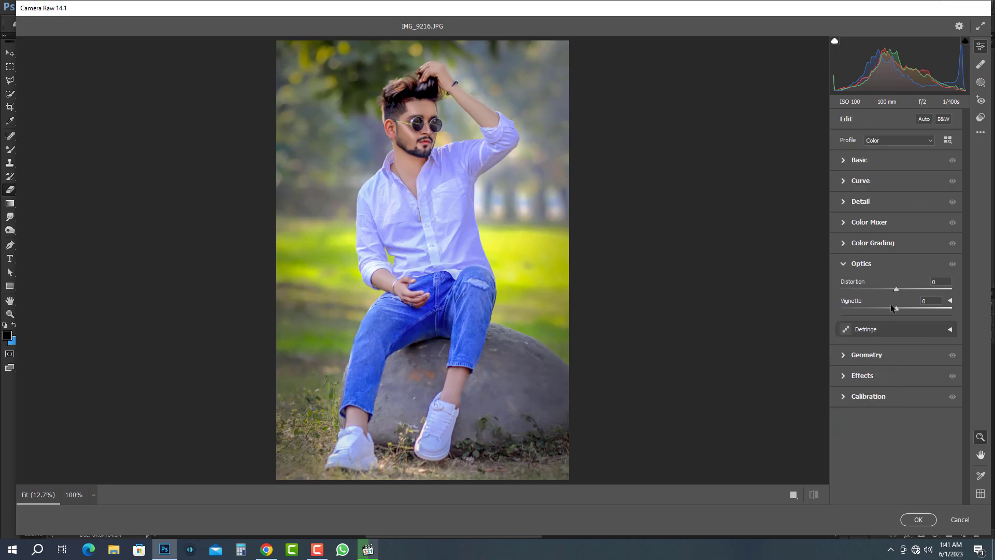
{"action": "left_click_drag", "start_coordinate": [892, 308], "coordinate": [852, 310]}
- Set the Basic Highlights to +69 and Shadows to +12, and lower the Whites in Camera Raw
{"action": "left_click", "coordinate": [868, 161]}
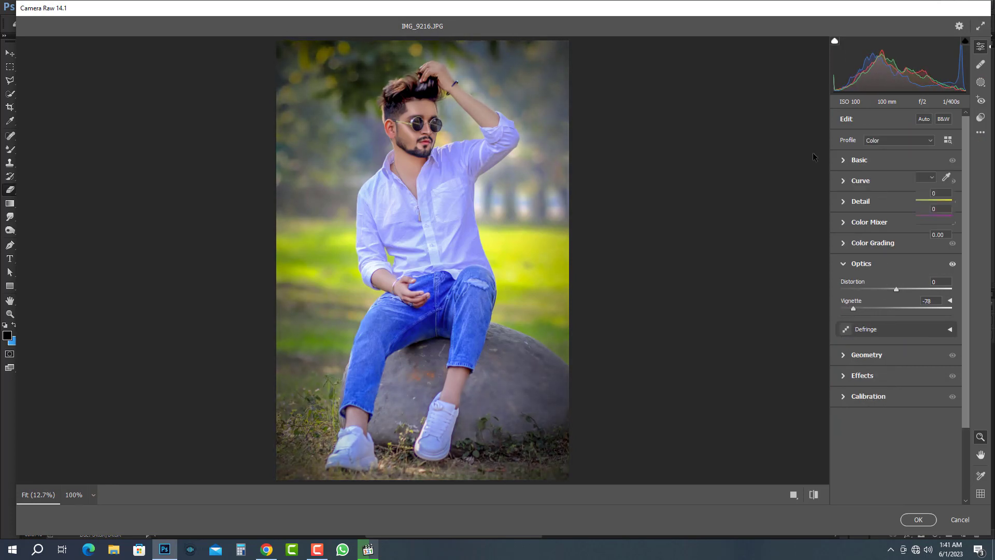
{"action": "left_click", "coordinate": [418, 115]}
{"action": "left_click_drag", "start_coordinate": [896, 272], "coordinate": [925, 269]}
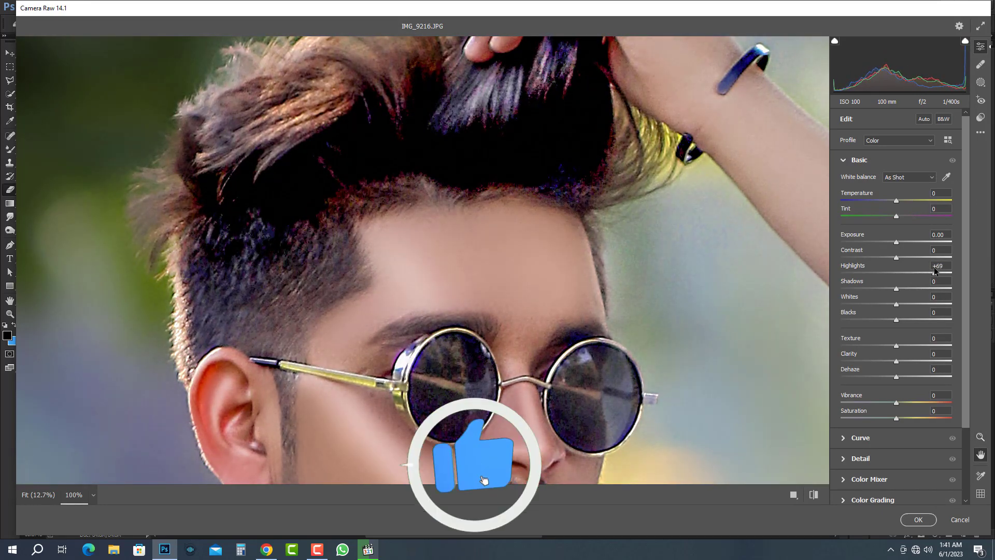
{"action": "key", "text": "alt"}
{"action": "left_click", "coordinate": [378, 266], "text": "alt"}
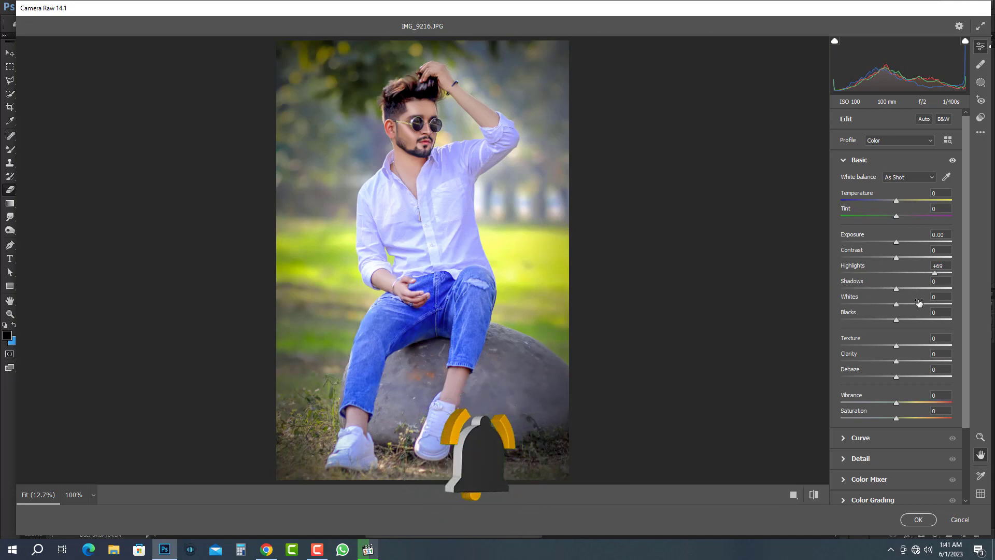
{"action": "left_click", "coordinate": [903, 288]}
{"action": "left_click", "coordinate": [909, 305]}
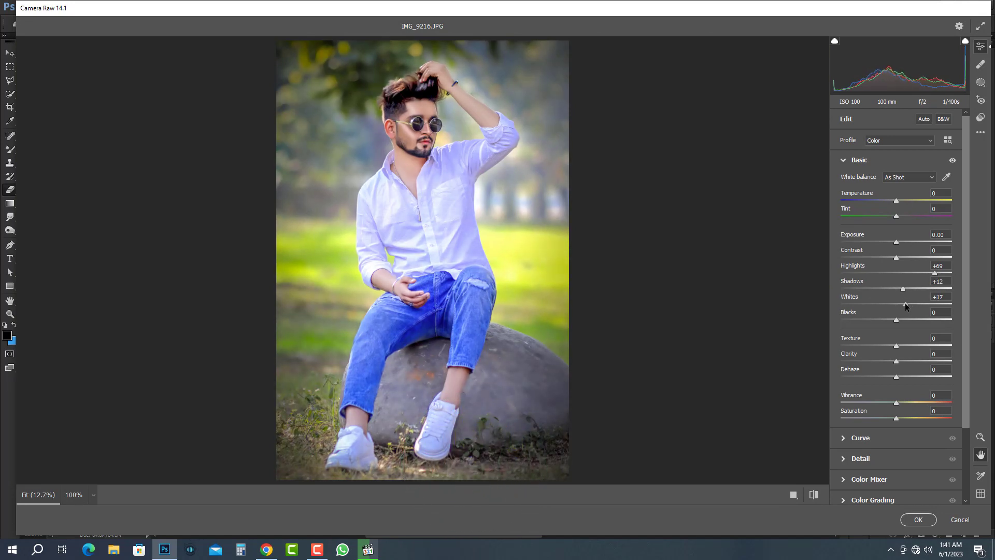
{"action": "mouse_move", "coordinate": [869, 305]}
{"action": "left_mouse_down"}
{"action": "mouse_move", "coordinate": [810, 311]}
{"action": "mouse_move", "coordinate": [874, 304]}
{"action": "left_mouse_up"}
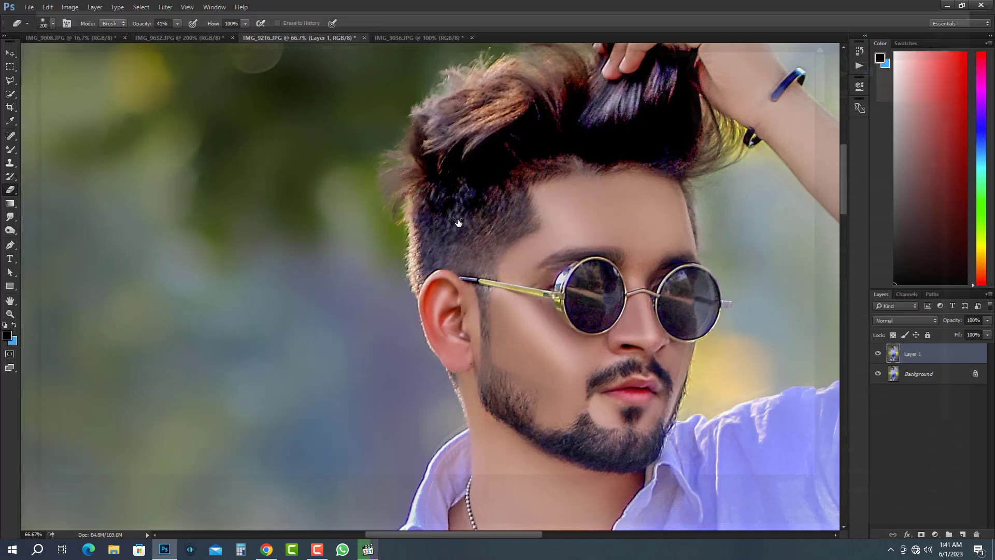